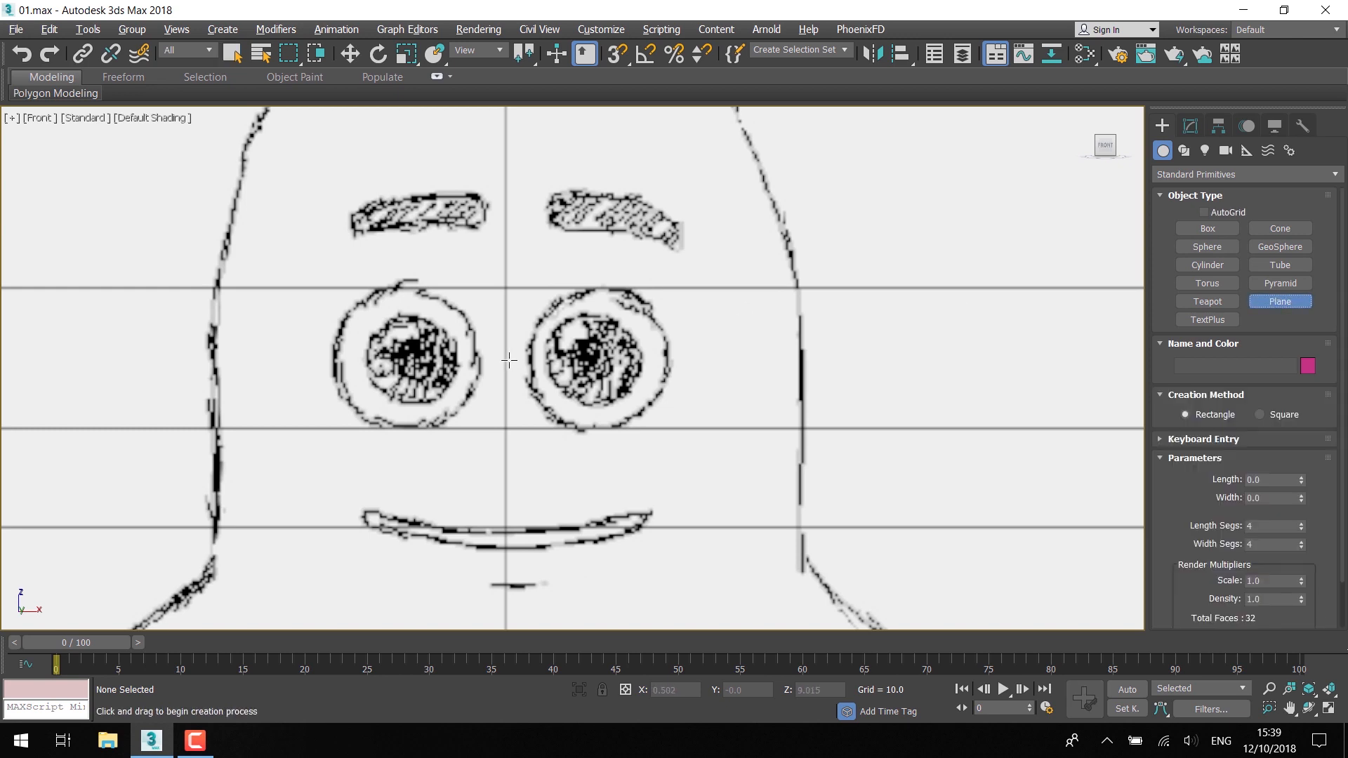
- Draw a plane about 10.6 by 10.6 units over the sketch's right-hand eye and display it see-through with edged faces
{"action": "left_click_drag", "start_coordinate": [533, 288], "coordinate": [674, 430]}
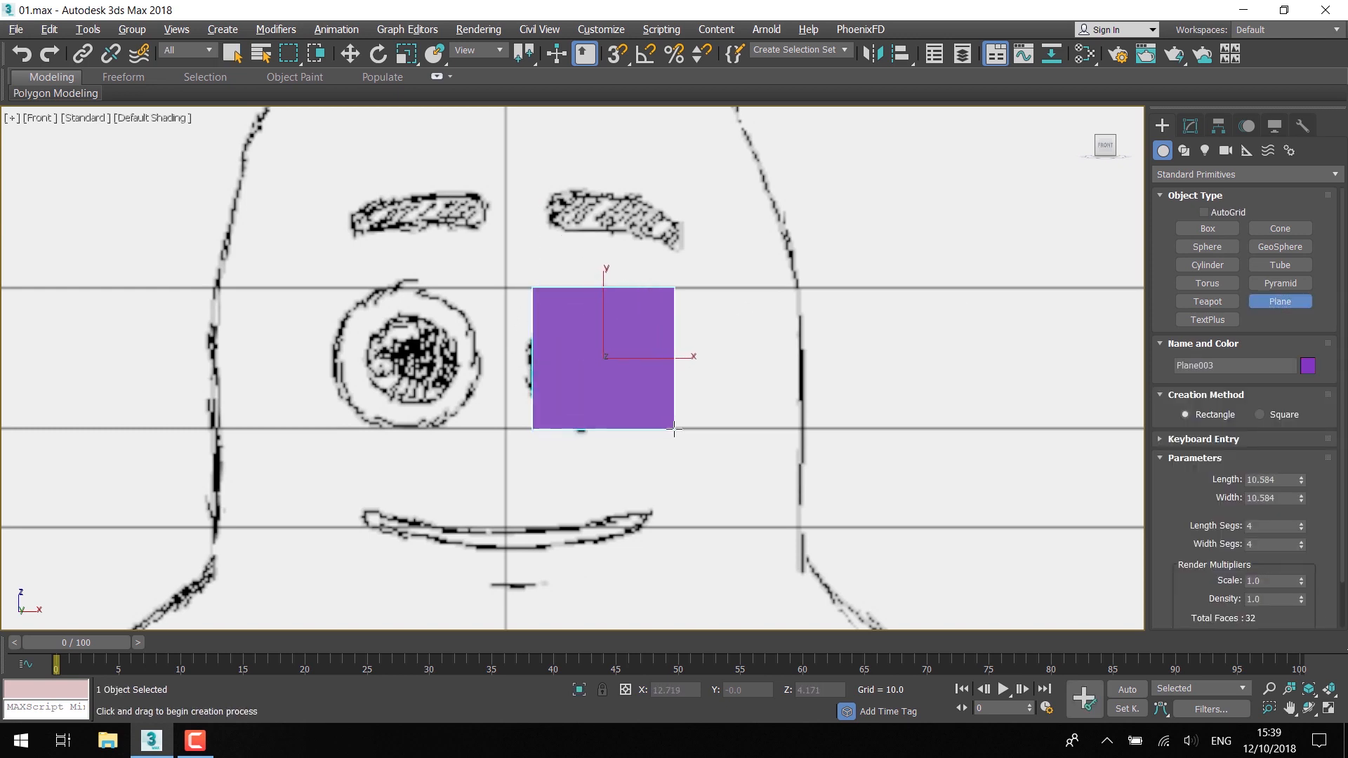
{"action": "right_click", "coordinate": [674, 361]}
{"action": "left_click", "coordinate": [1192, 127]}
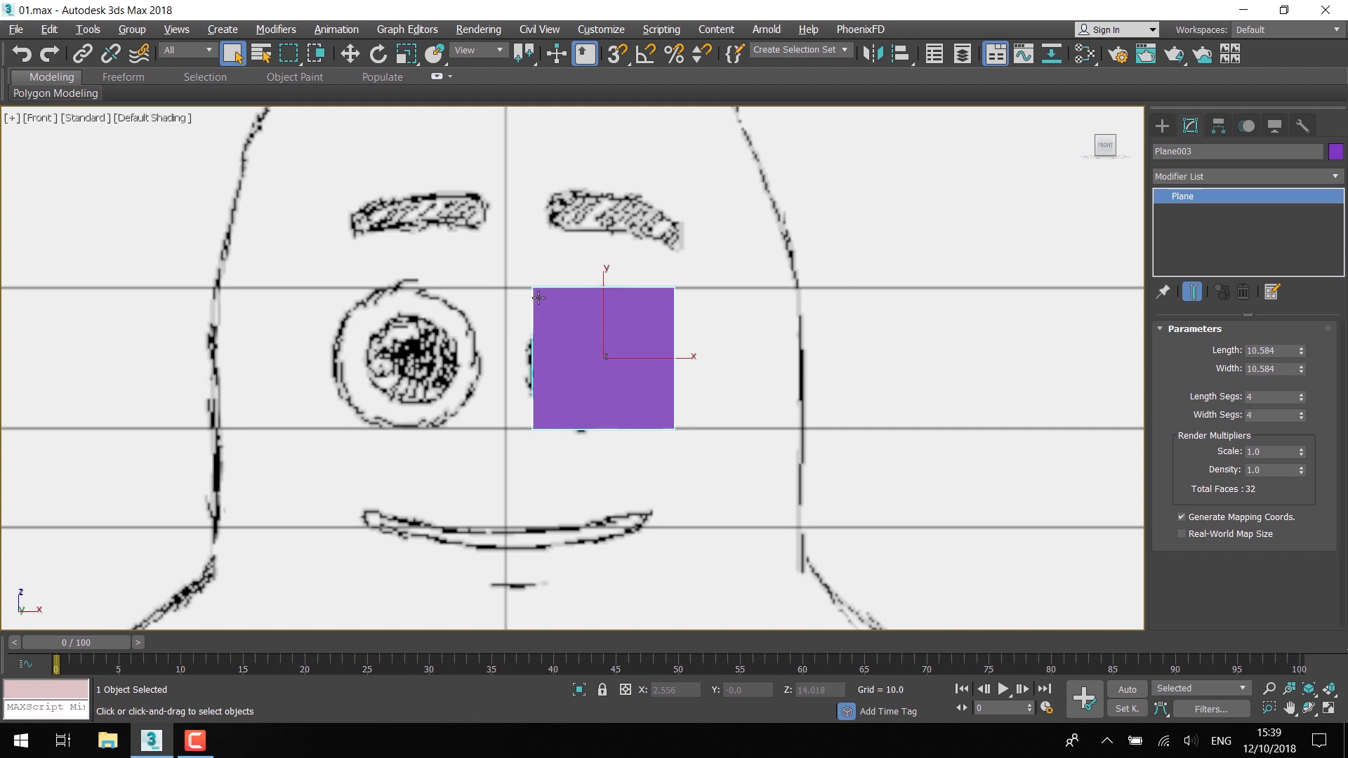
{"action": "key", "text": "F4"}
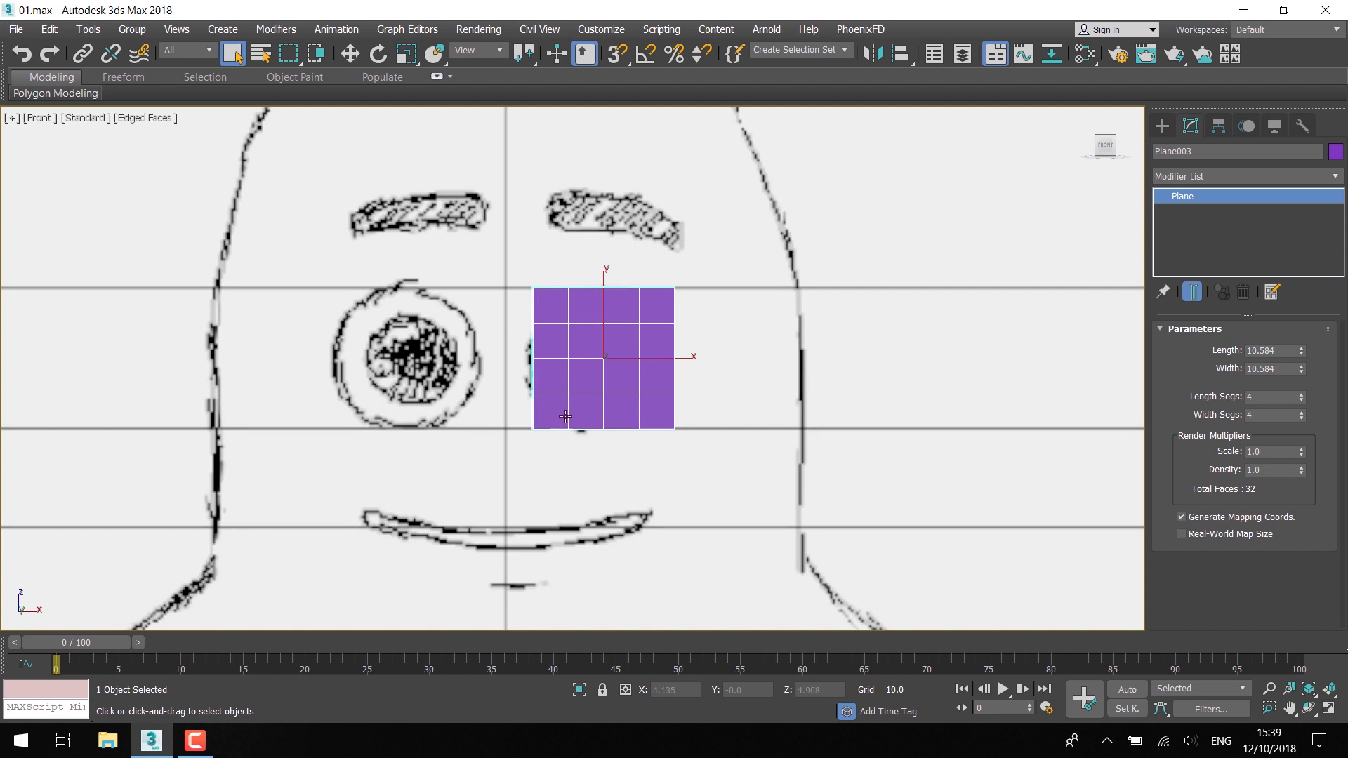
{"action": "key", "text": "alt+x"}
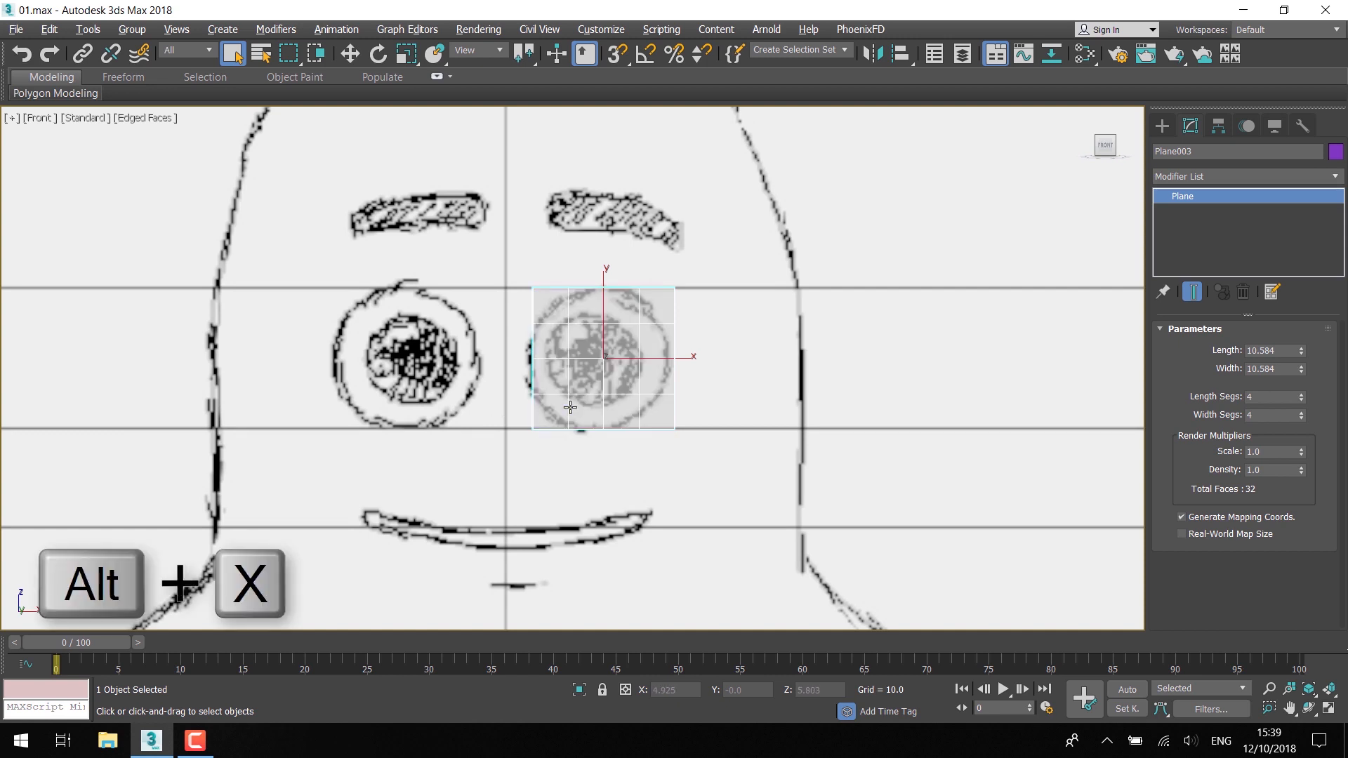
- Convert the plane over the eye to an Editable Poly
{"action": "key", "text": "w"}
{"action": "scroll", "coordinate": [625, 354], "scroll_direction": "up", "scroll_amount": 5}
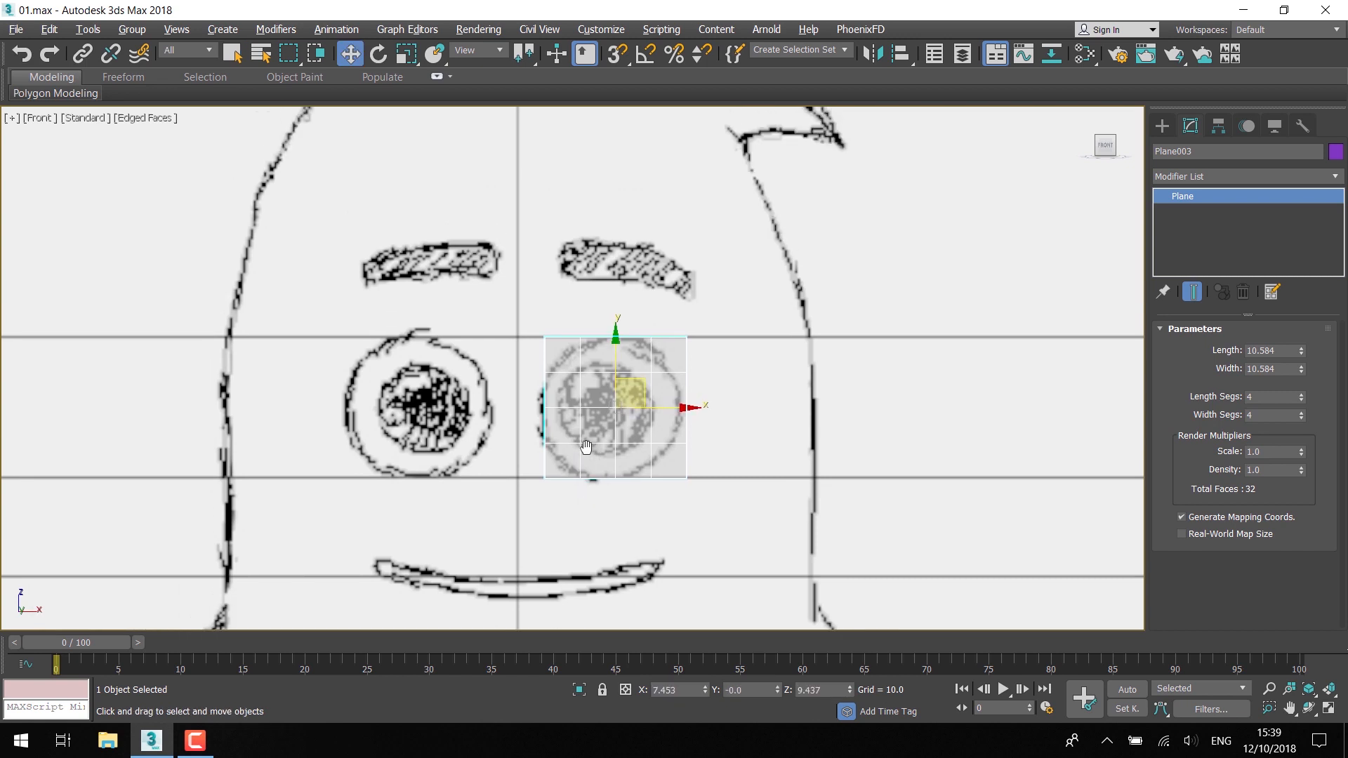
{"action": "right_click", "coordinate": [668, 328]}
{"action": "mouse_move", "coordinate": [777, 523]}
{"action": "left_click", "coordinate": [886, 534]}
- Move the plane's upper boundary vertices onto the upper curve of the sketched eye outline
{"action": "left_click", "coordinate": [1195, 349]}
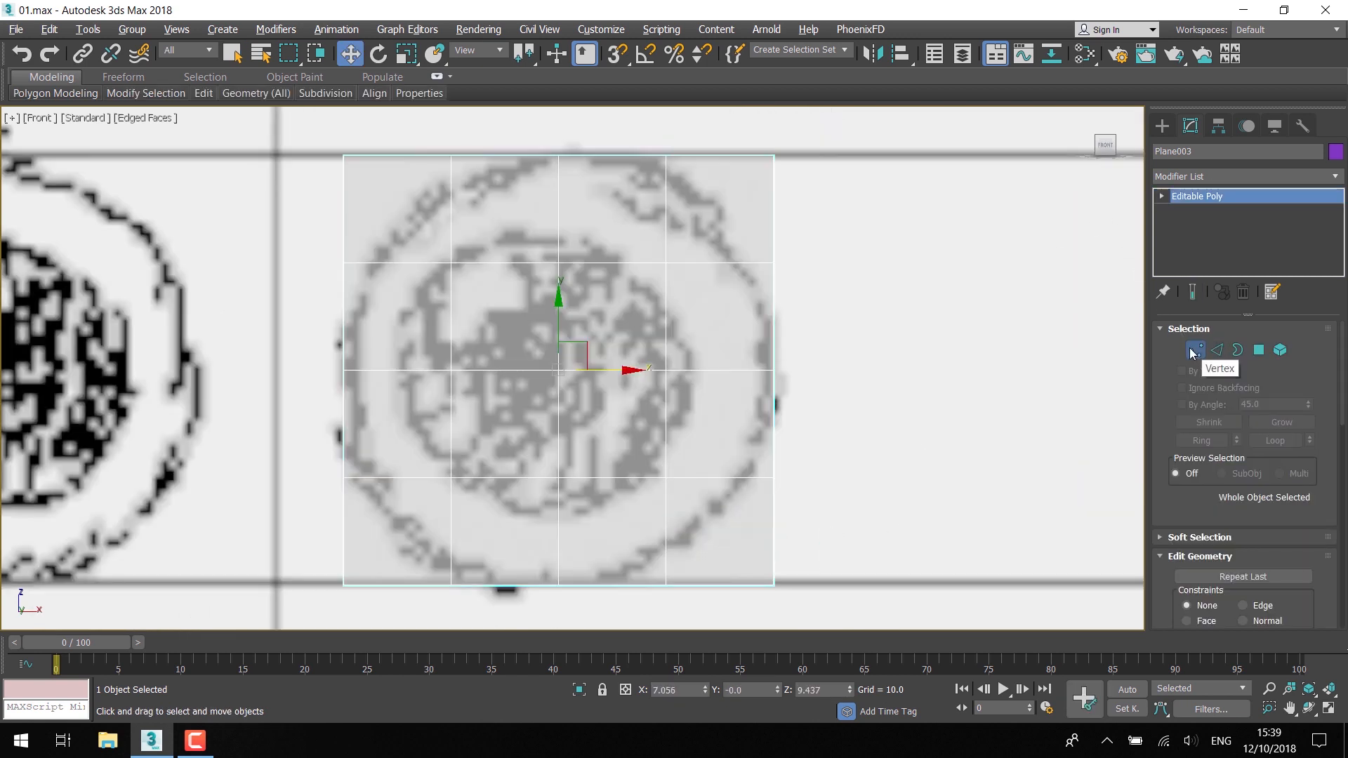
{"action": "left_click", "coordinate": [773, 155]}
{"action": "left_click_drag", "start_coordinate": [787, 140], "coordinate": [777, 270]}
{"action": "left_click", "coordinate": [666, 156]}
{"action": "left_click_drag", "start_coordinate": [666, 156], "coordinate": [667, 173]}
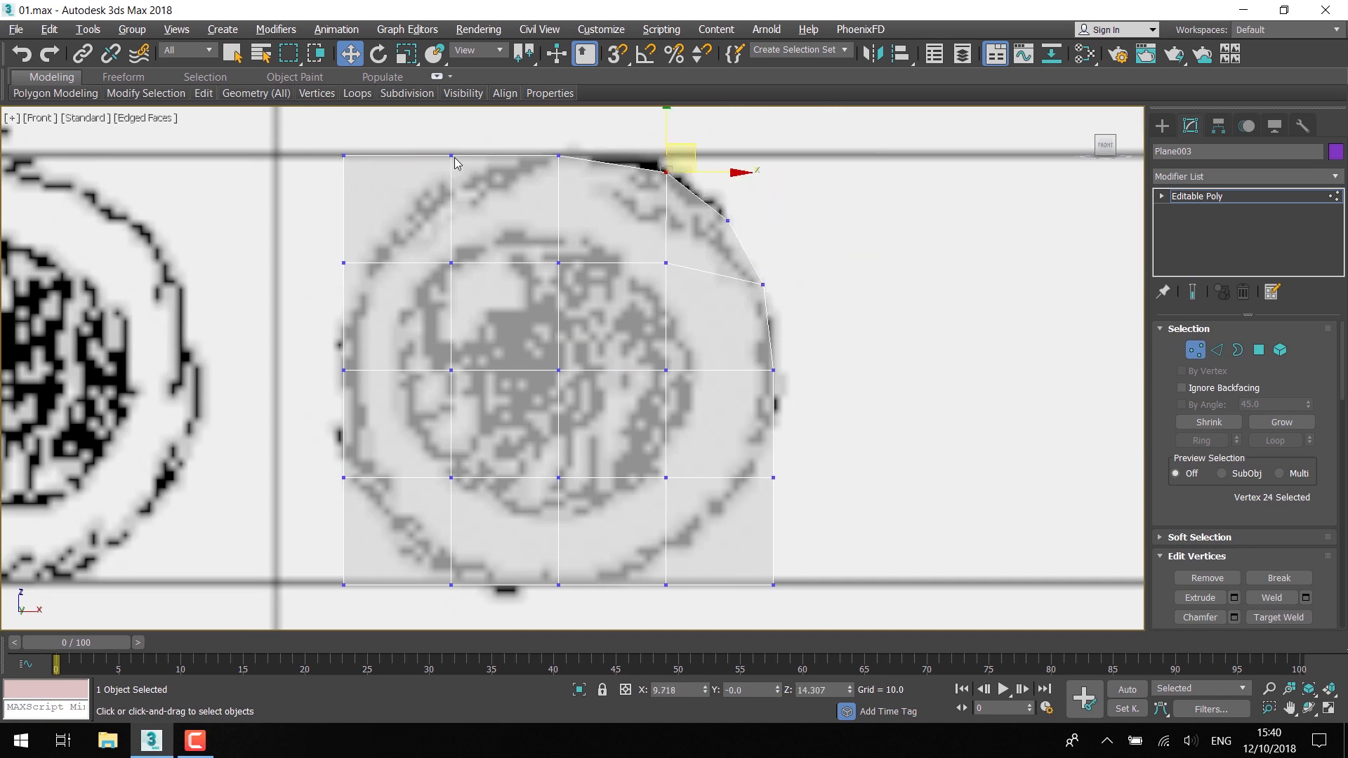
{"action": "left_click_drag", "start_coordinate": [452, 156], "coordinate": [455, 178]}
{"action": "left_click_drag", "start_coordinate": [343, 156], "coordinate": [385, 224]}
{"action": "left_click_drag", "start_coordinate": [344, 264], "coordinate": [349, 273]}
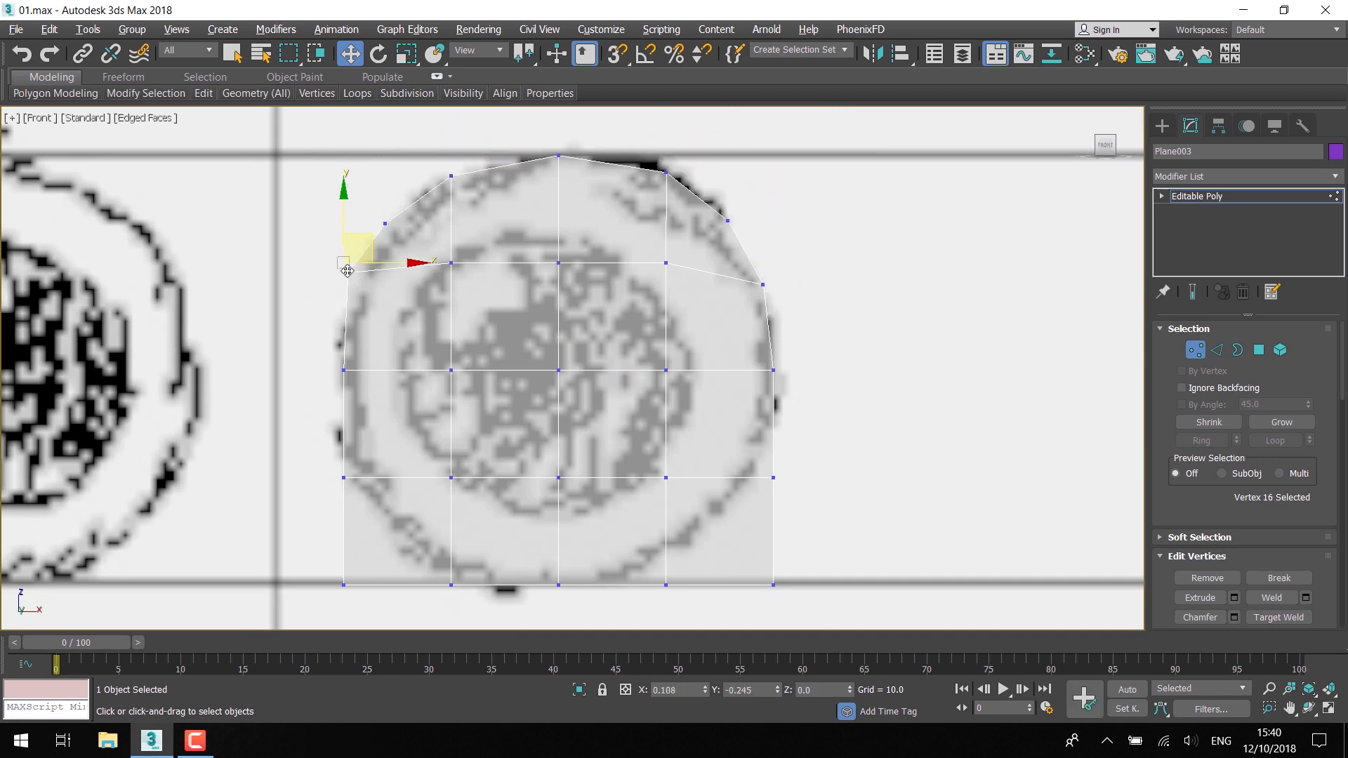
- Move the side and lower boundary vertices onto the eye outline to round the plane into a circle
{"action": "left_click_drag", "start_coordinate": [774, 479], "coordinate": [739, 491]}
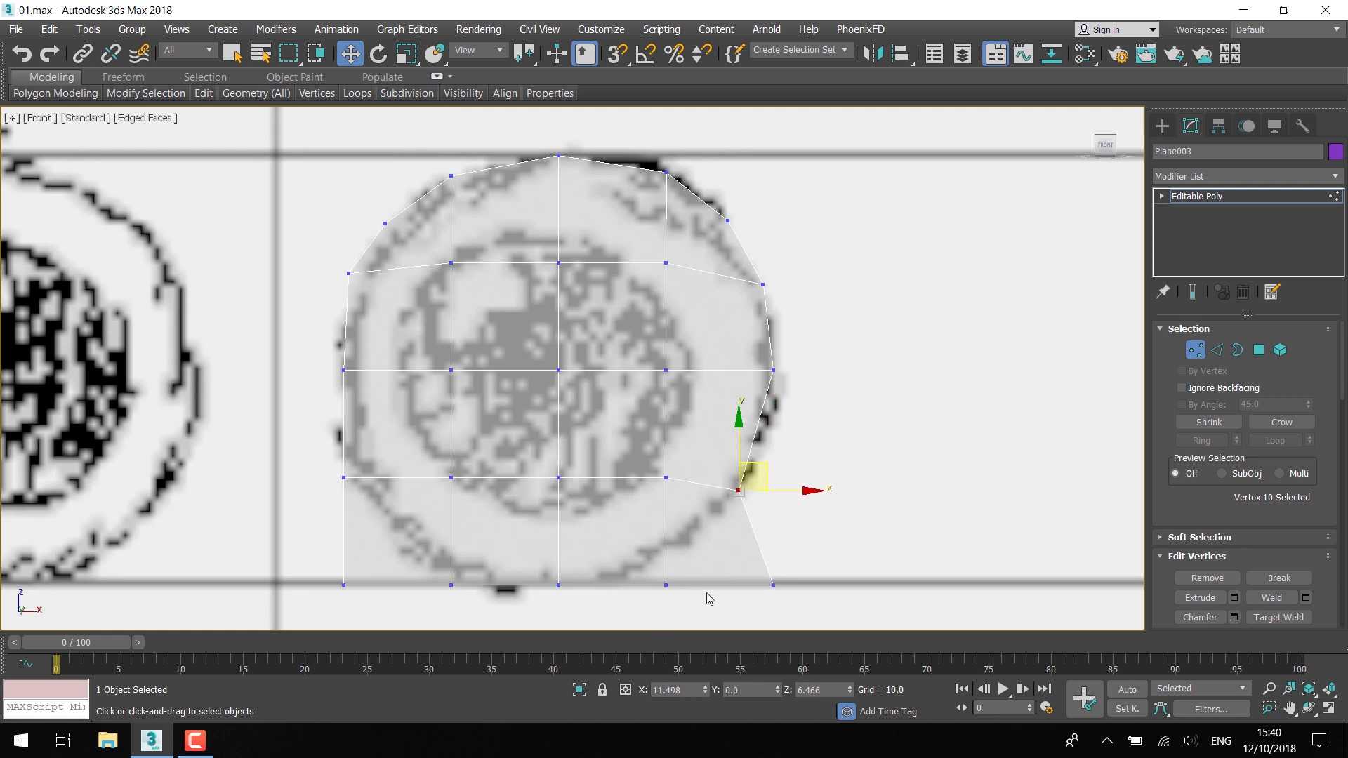
{"action": "left_click", "coordinate": [345, 478]}
{"action": "left_click_drag", "start_coordinate": [347, 477], "coordinate": [348, 476]}
{"action": "left_click", "coordinate": [344, 370]}
{"action": "left_click_drag", "start_coordinate": [382, 371], "coordinate": [376, 371]}
{"action": "left_click", "coordinate": [349, 274]}
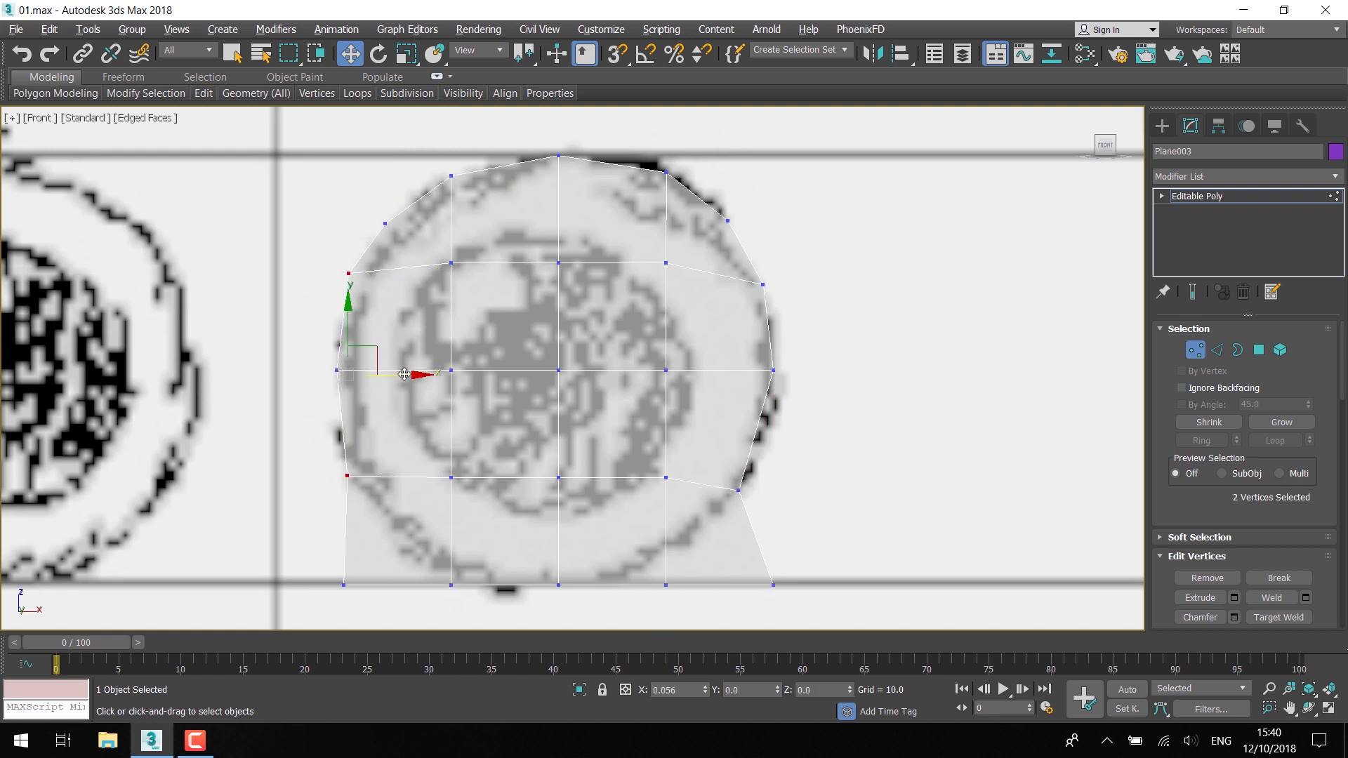
{"action": "left_click_drag", "start_coordinate": [344, 585], "coordinate": [400, 507]}
{"action": "key", "text": "ctrl+z"}
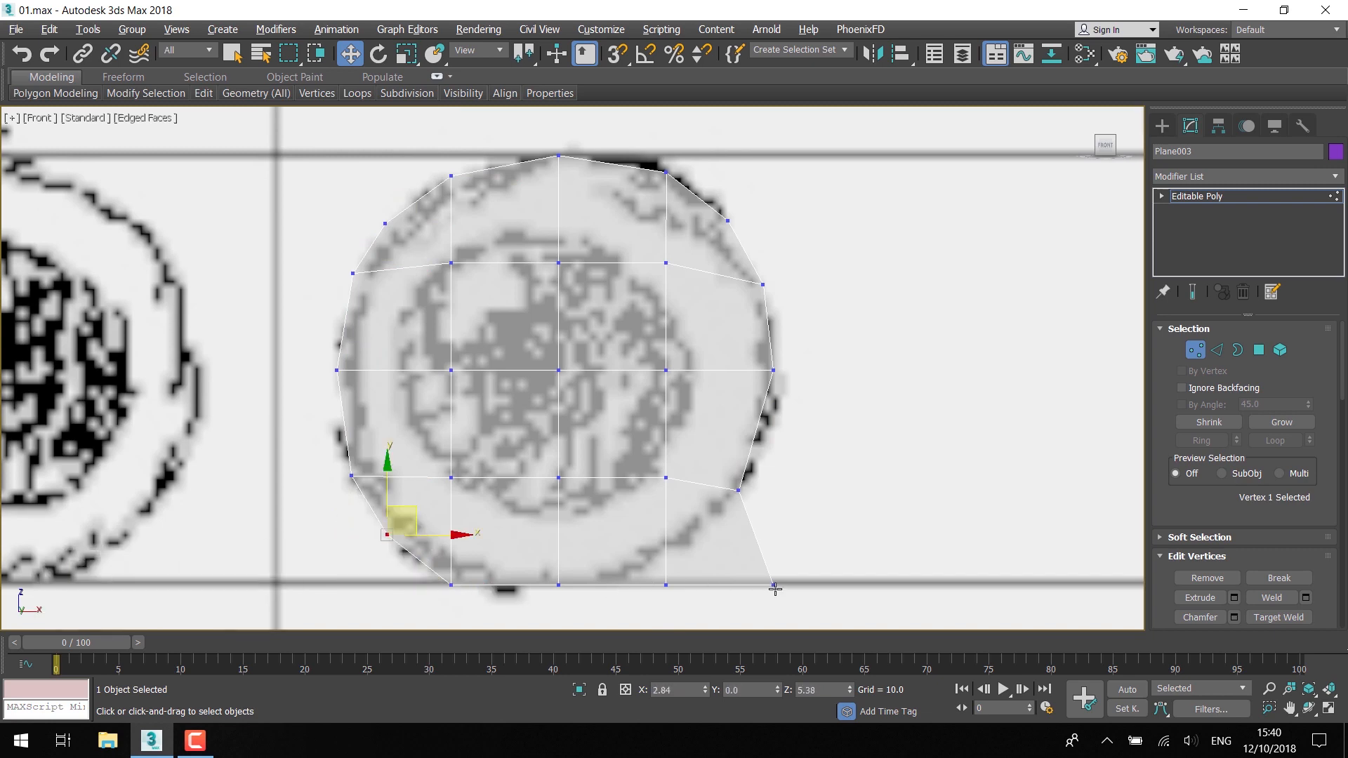
{"action": "left_click_drag", "start_coordinate": [773, 585], "coordinate": [638, 570]}
{"action": "left_click", "coordinate": [665, 585]}
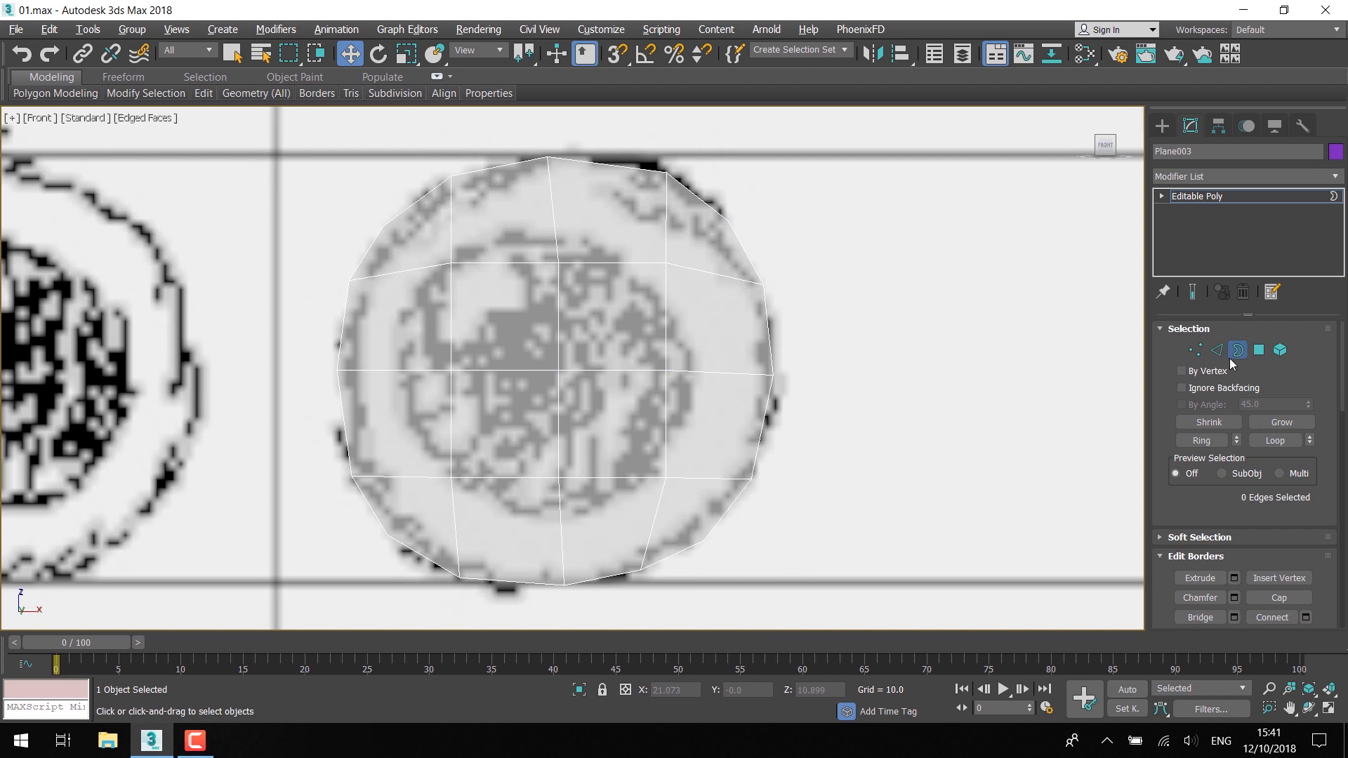
- Select the eye mesh's outer border and extrude it outward by scaling to add a ring of faces
{"action": "left_click", "coordinate": [1229, 355]}
{"action": "left_click", "coordinate": [1221, 352]}
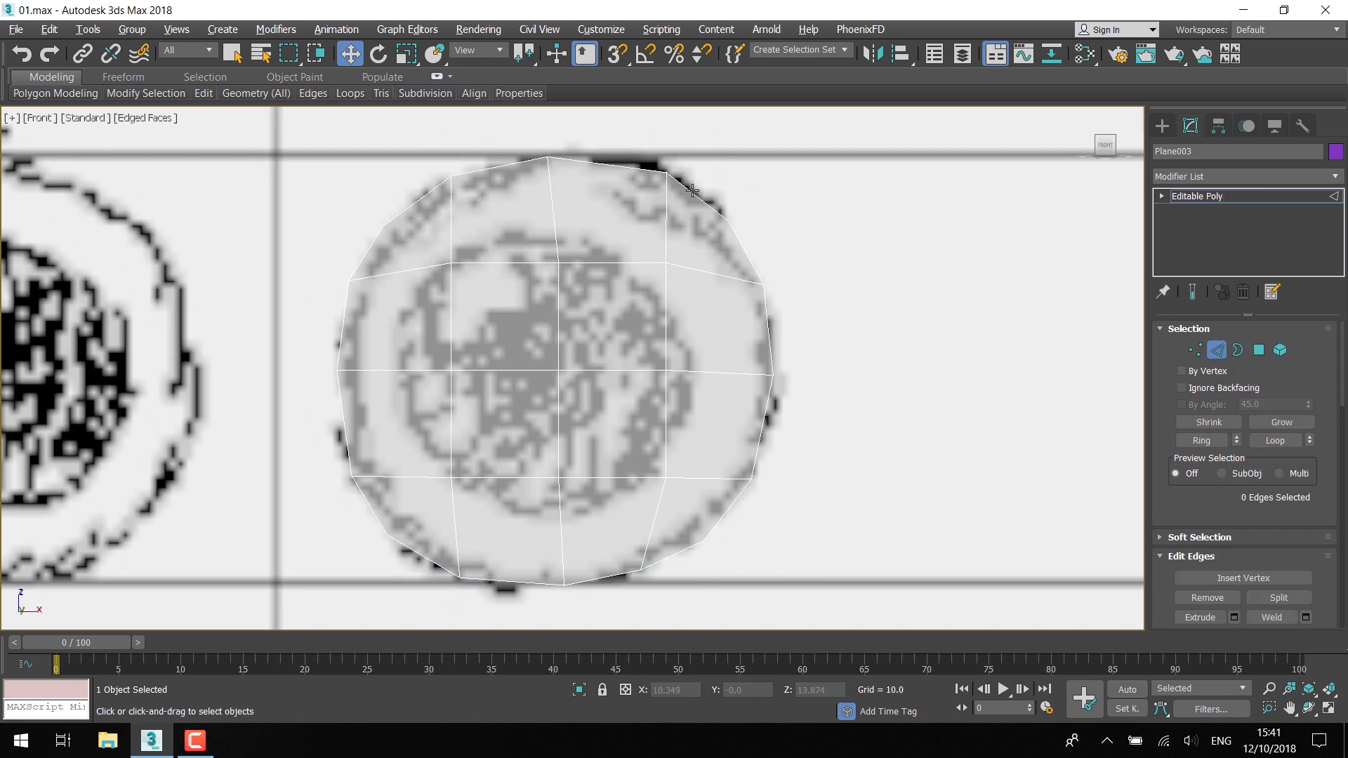
{"action": "double_click", "coordinate": [692, 190]}
{"action": "key", "text": "3"}
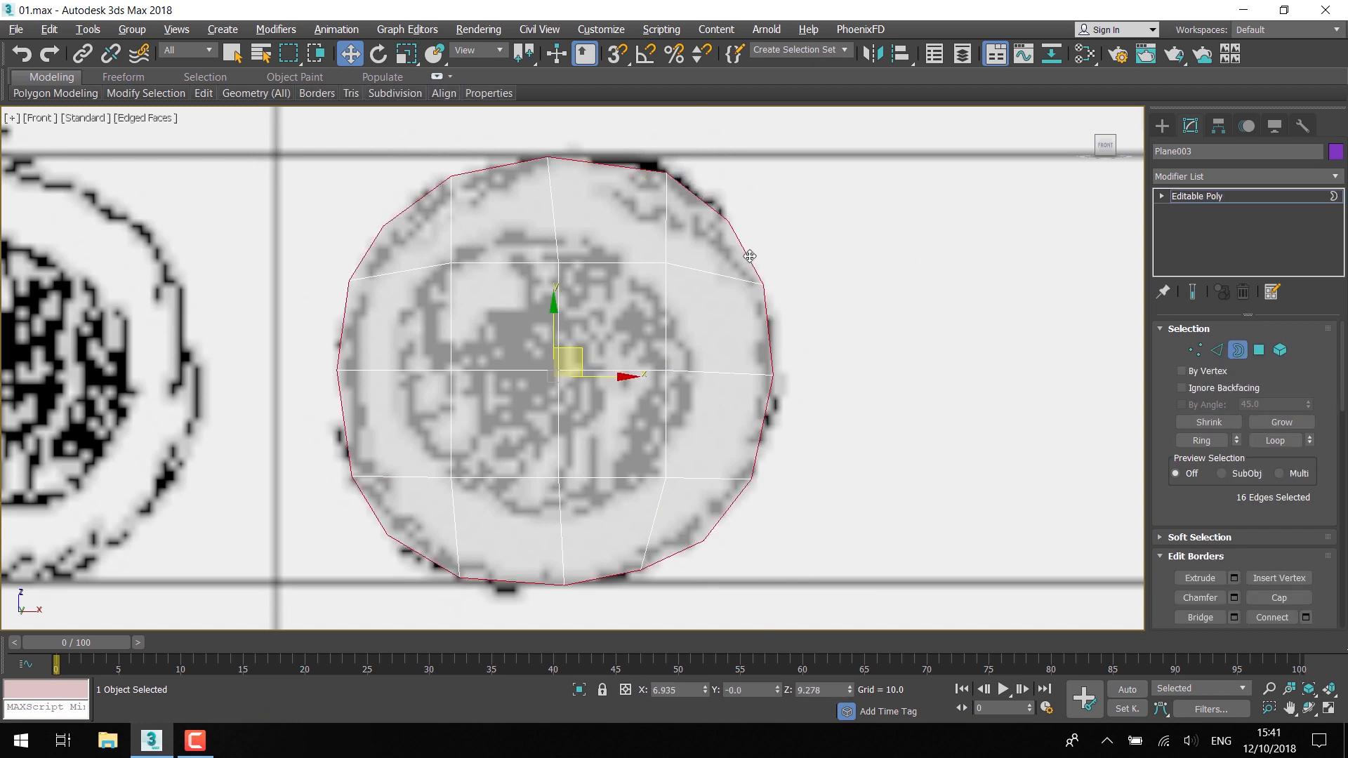
{"action": "left_click", "coordinate": [406, 53]}
{"action": "left_click_drag", "start_coordinate": [562, 372], "coordinate": [567, 361], "text": "shift"}
- Extrude the ring's five outer edges nearest the face's centre line and flatten them into a straight vertical line
{"action": "key", "text": "w"}
{"action": "key", "text": "2"}
{"action": "left_click", "coordinate": [383, 182]}
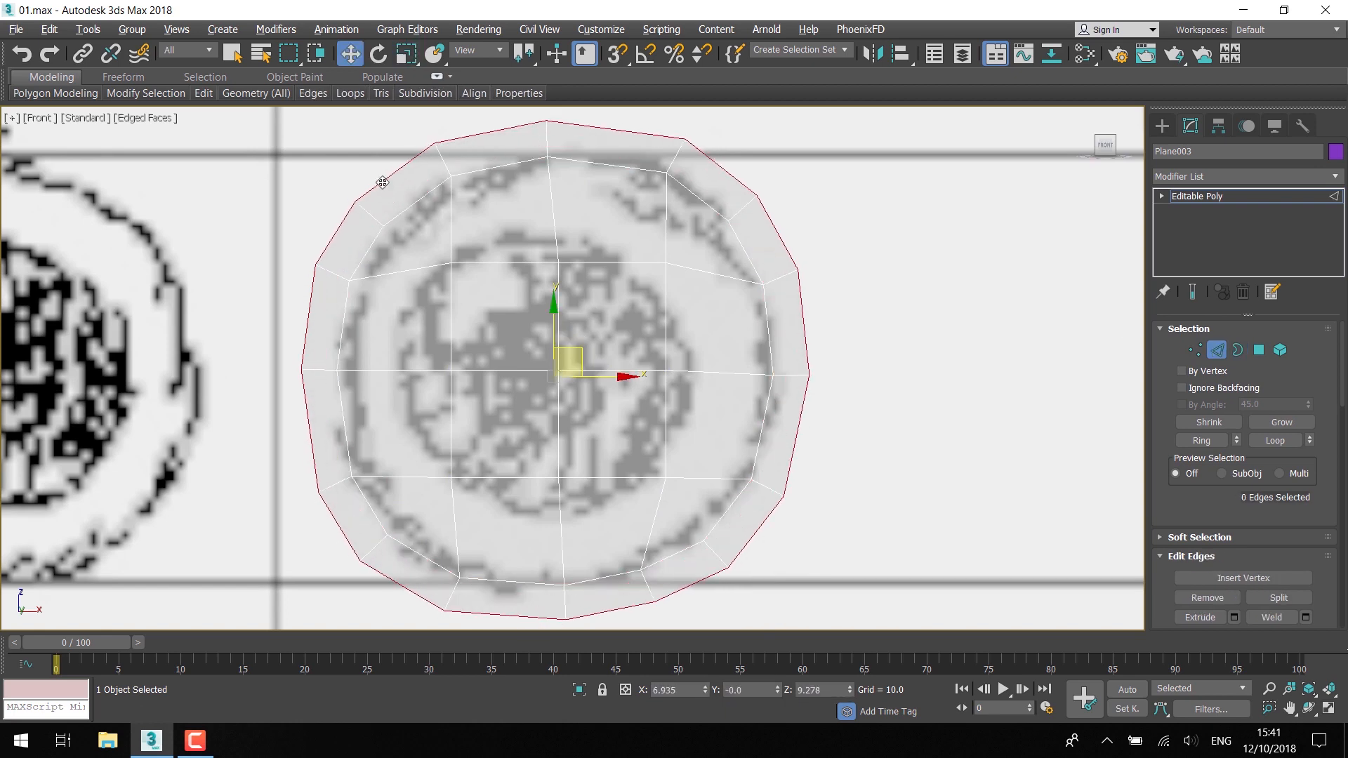
{"action": "left_click", "coordinate": [340, 227], "text": "ctrl"}
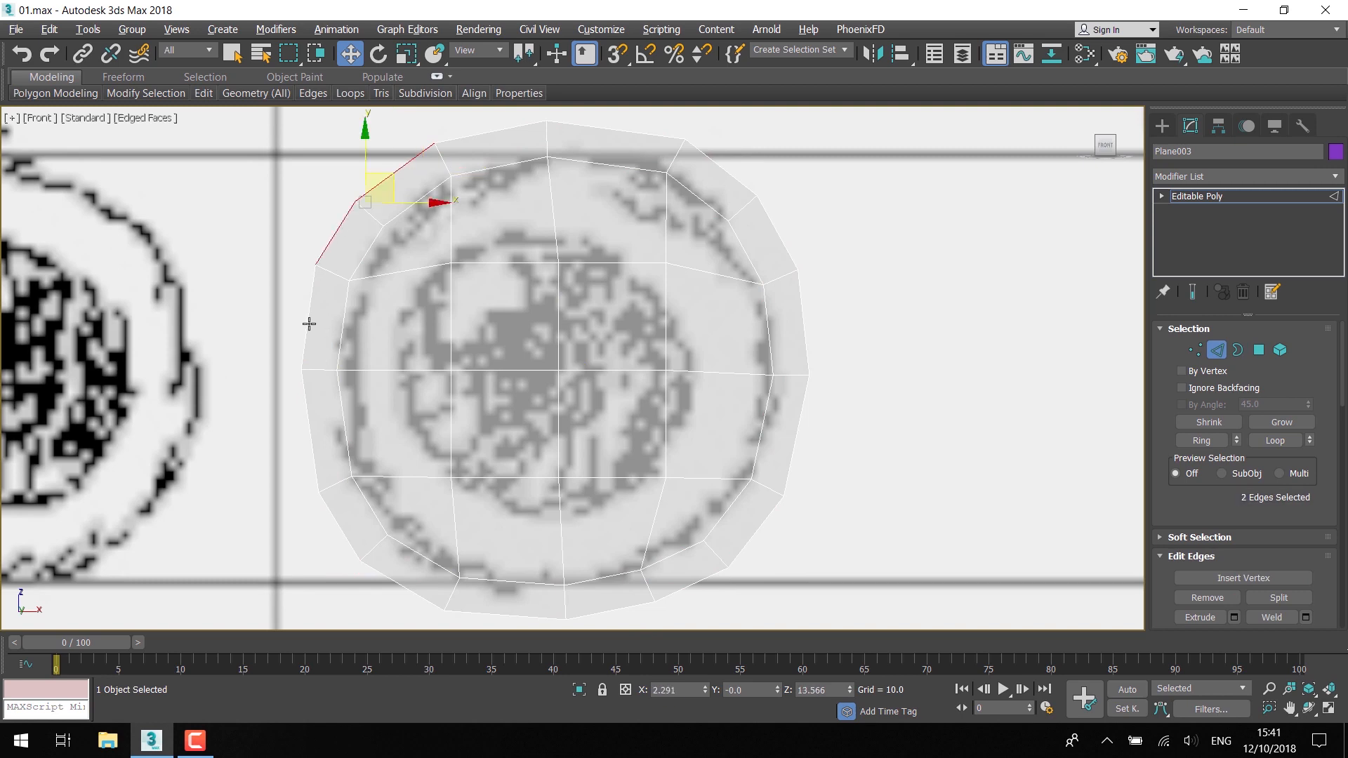
{"action": "left_click", "coordinate": [309, 322], "text": "ctrl"}
{"action": "left_click", "coordinate": [311, 419], "text": "ctrl"}
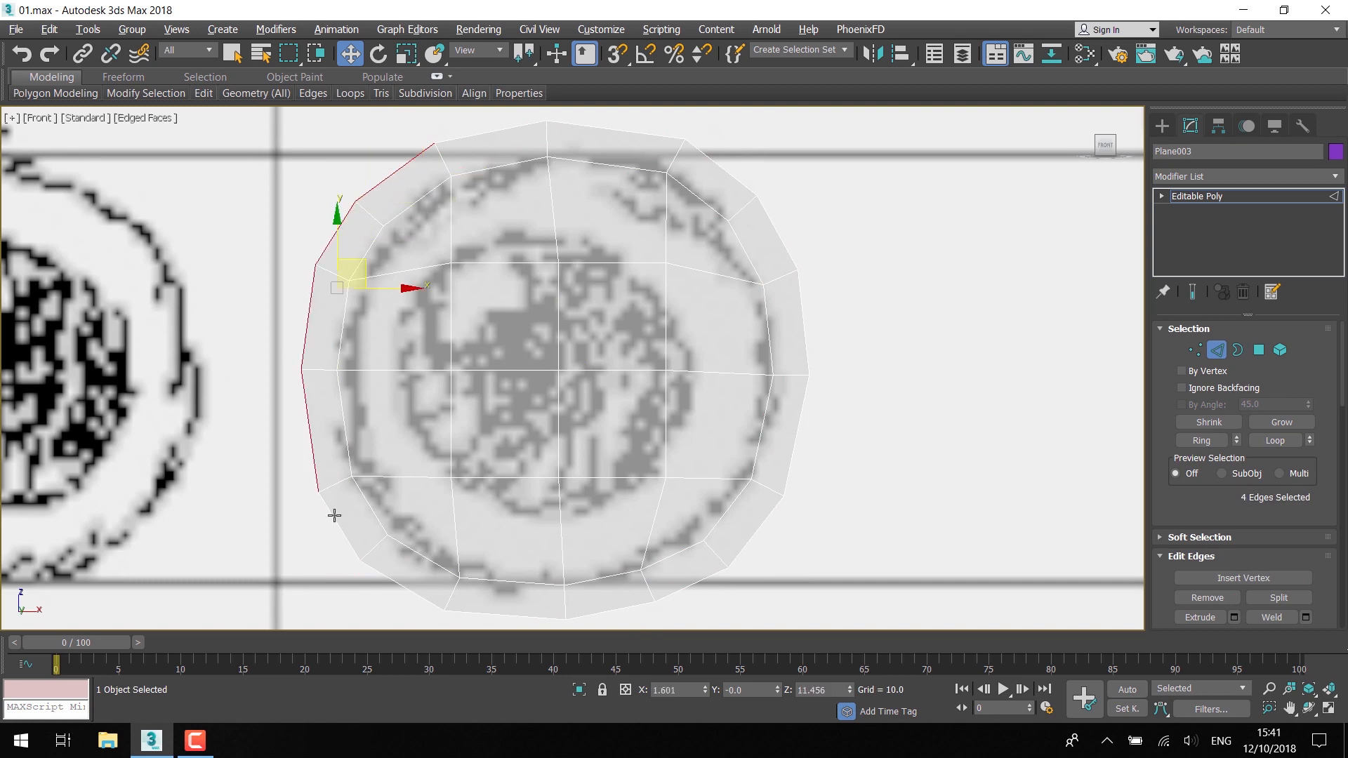
{"action": "left_click", "coordinate": [335, 519], "text": "ctrl"}
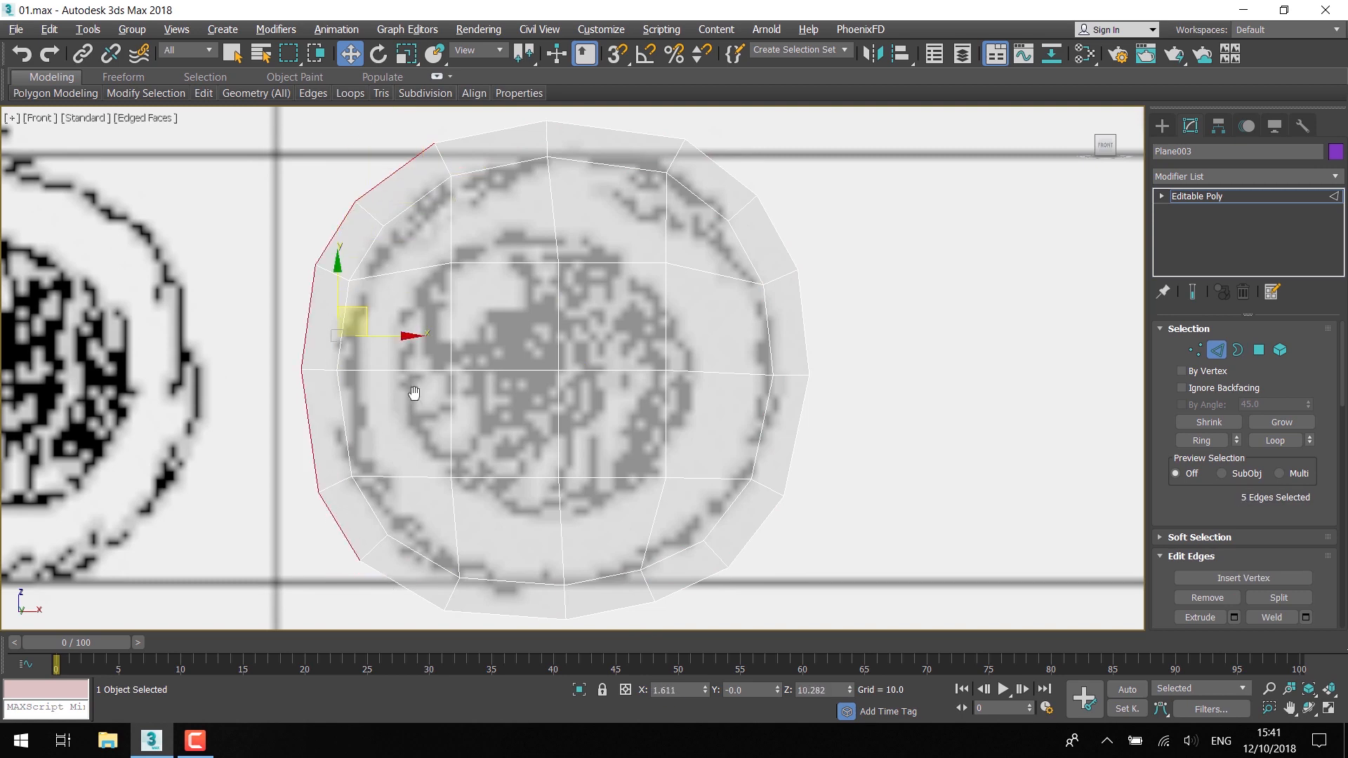
{"action": "middle_click_drag", "start_coordinate": [414, 393], "coordinate": [418, 380]}
{"action": "scroll", "coordinate": [419, 380], "scroll_direction": "down", "scroll_amount": 3}
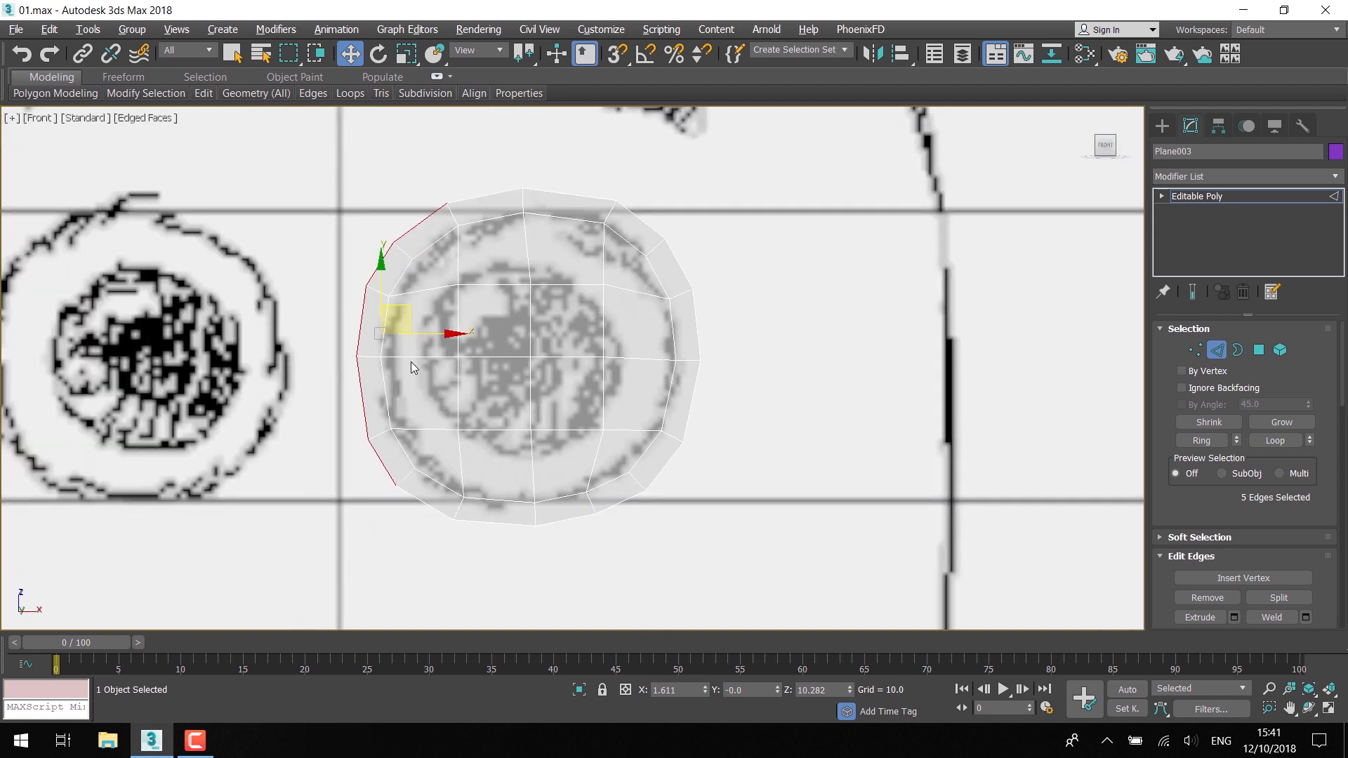
{"action": "left_click_drag", "start_coordinate": [430, 334], "coordinate": [225, 468]}
{"action": "key", "text": "r"}
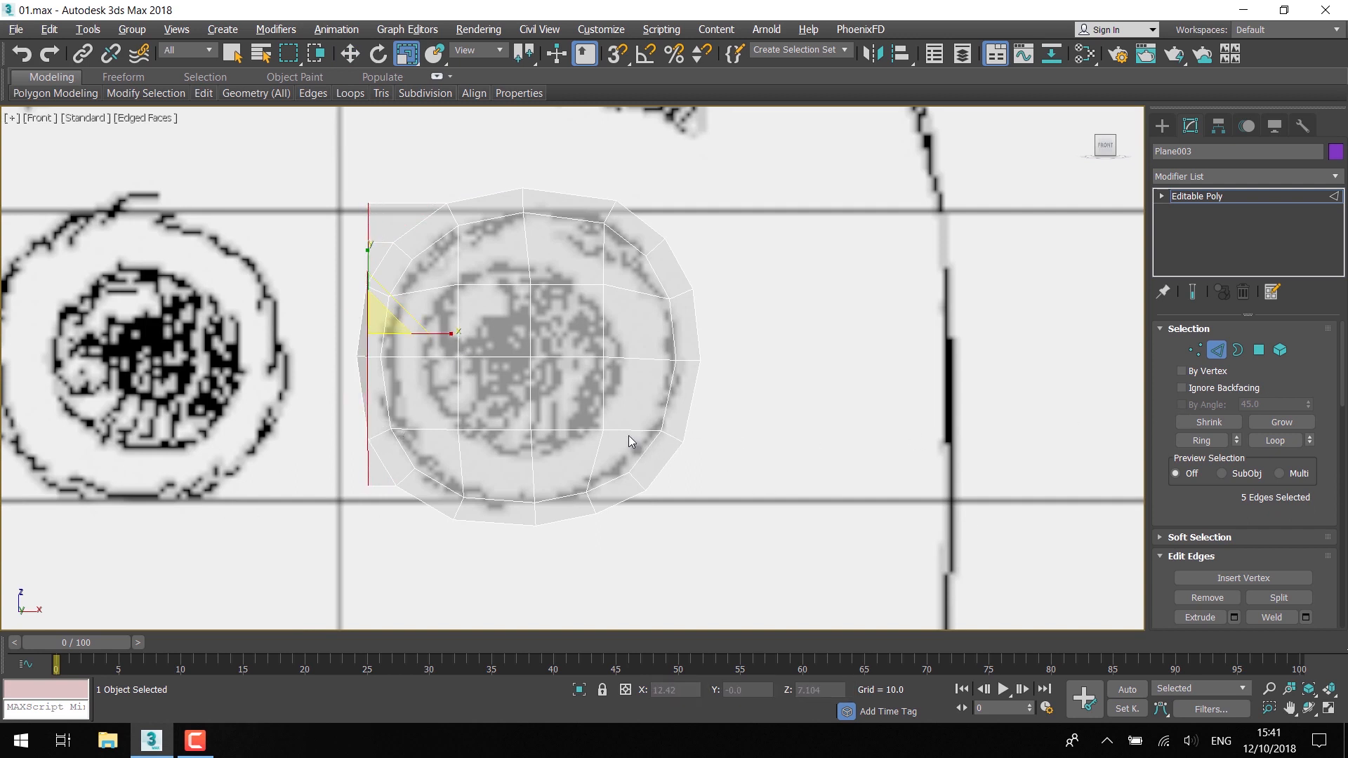
- Move the flattened edges onto the face's centre line by setting their X position to 0
{"action": "key", "text": "w"}
{"action": "left_click_drag", "start_coordinate": [435, 336], "coordinate": [416, 335]}
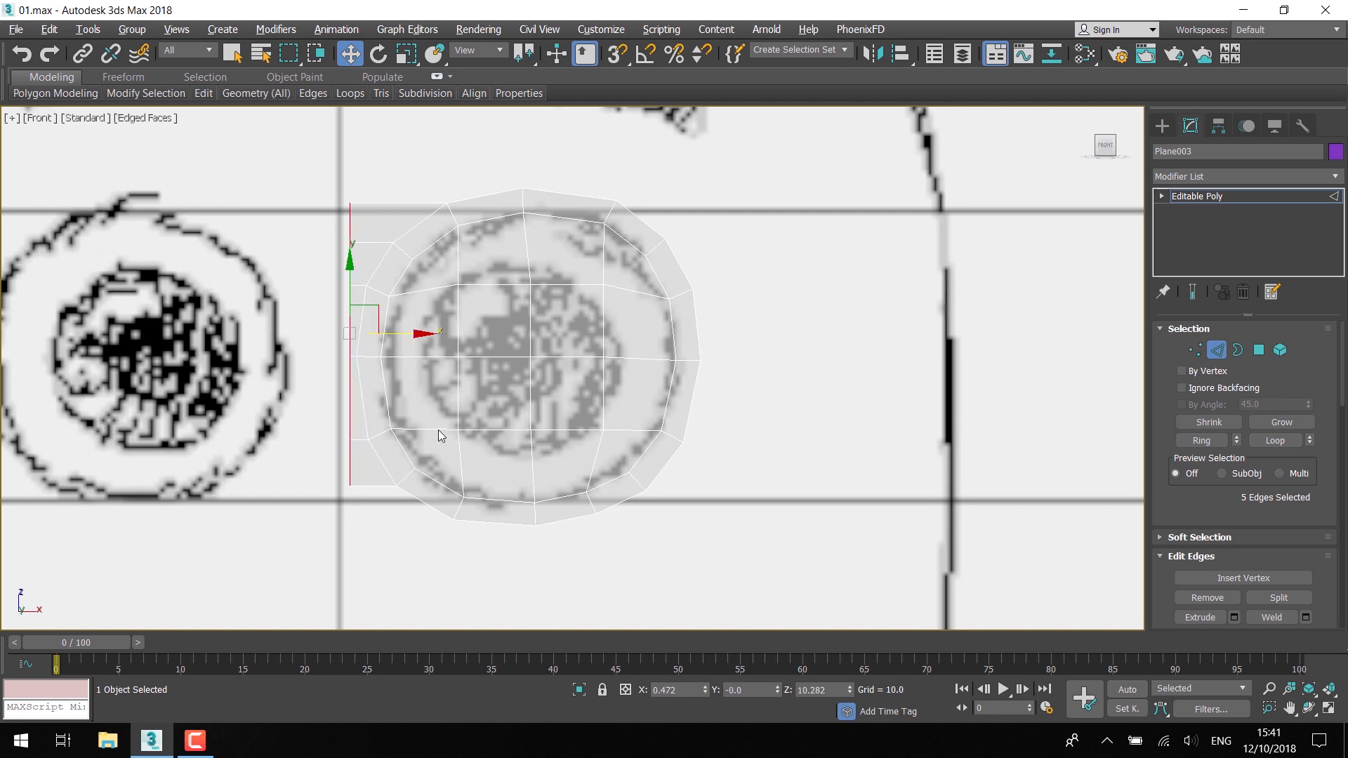
{"action": "right_click", "coordinate": [704, 692]}
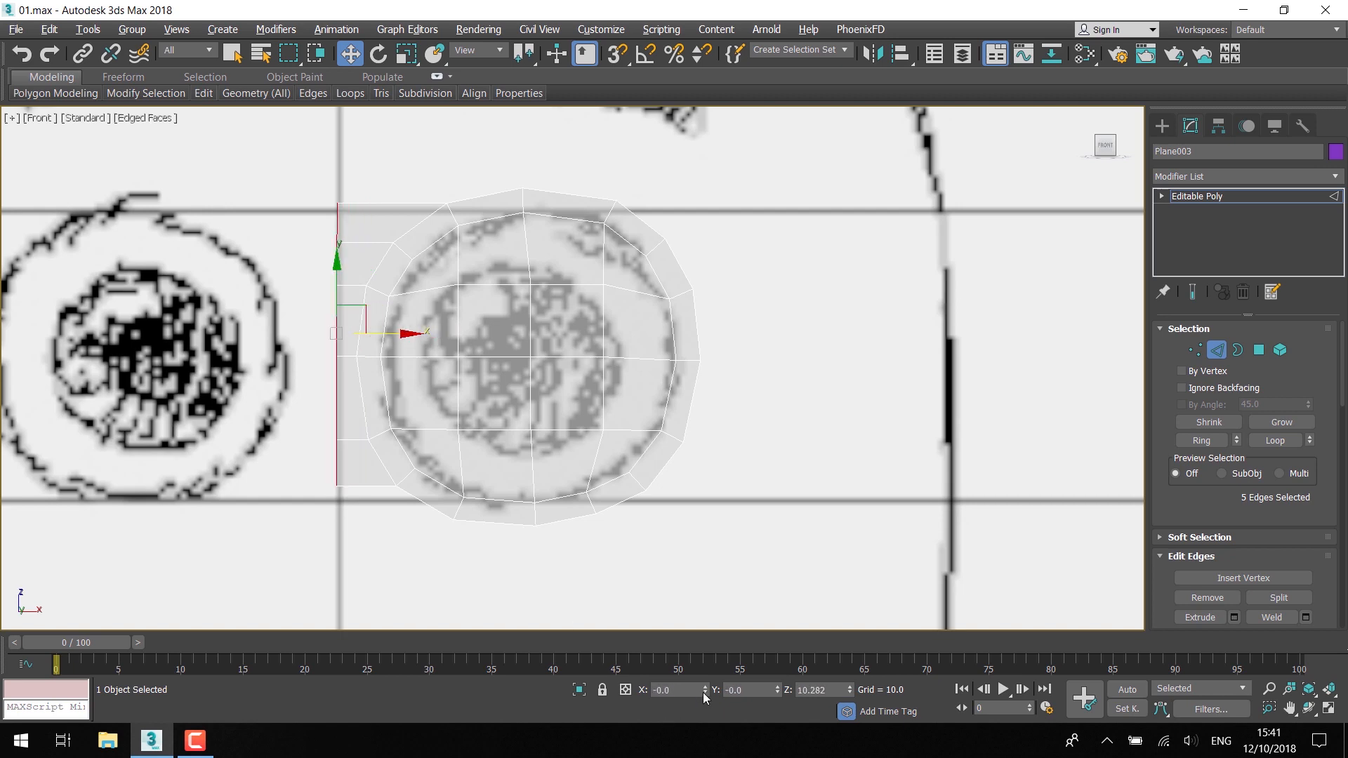
- Extrude the outer edges along the underside of the eye ring downward to add a row of faces
{"action": "left_click", "coordinate": [376, 489]}
{"action": "left_click", "coordinate": [422, 504], "text": "ctrl"}
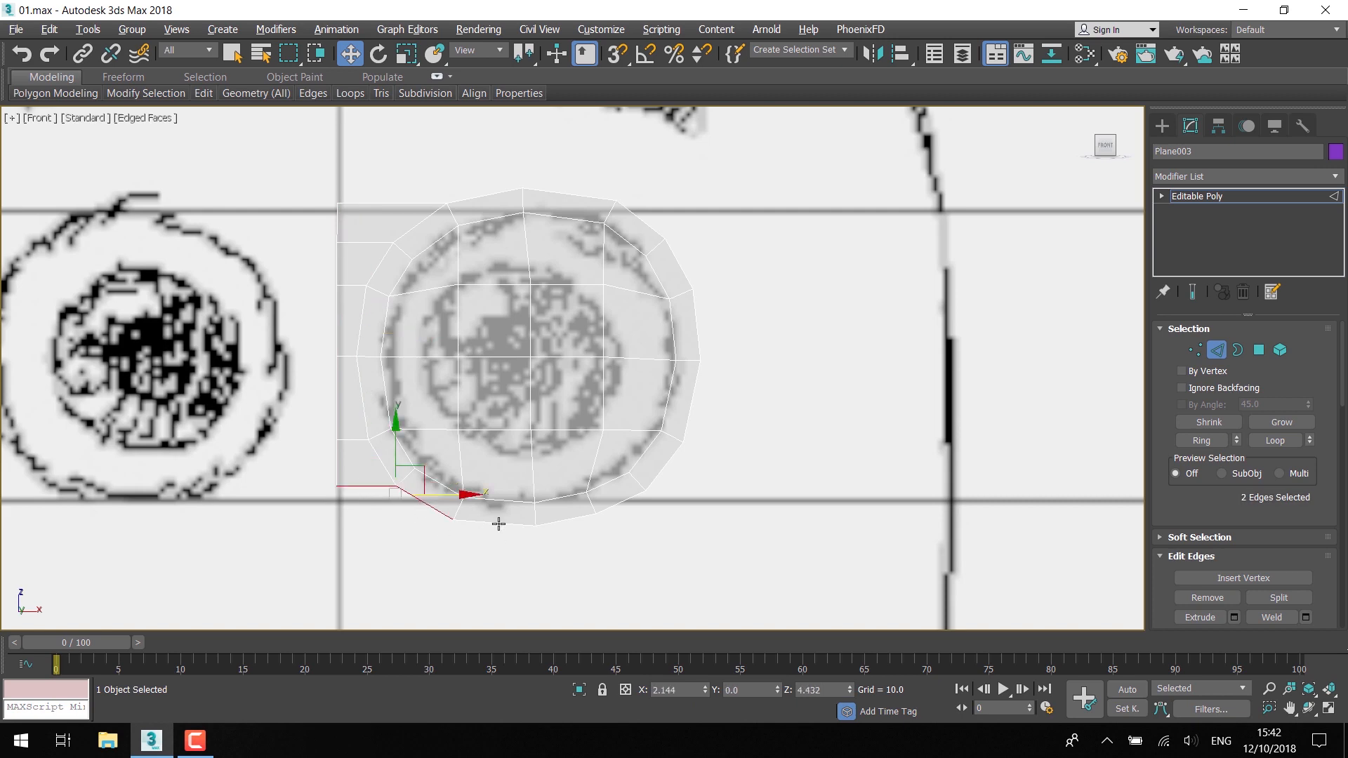
{"action": "left_click", "coordinate": [498, 520], "text": "ctrl"}
{"action": "left_click", "coordinate": [572, 519], "text": "ctrl"}
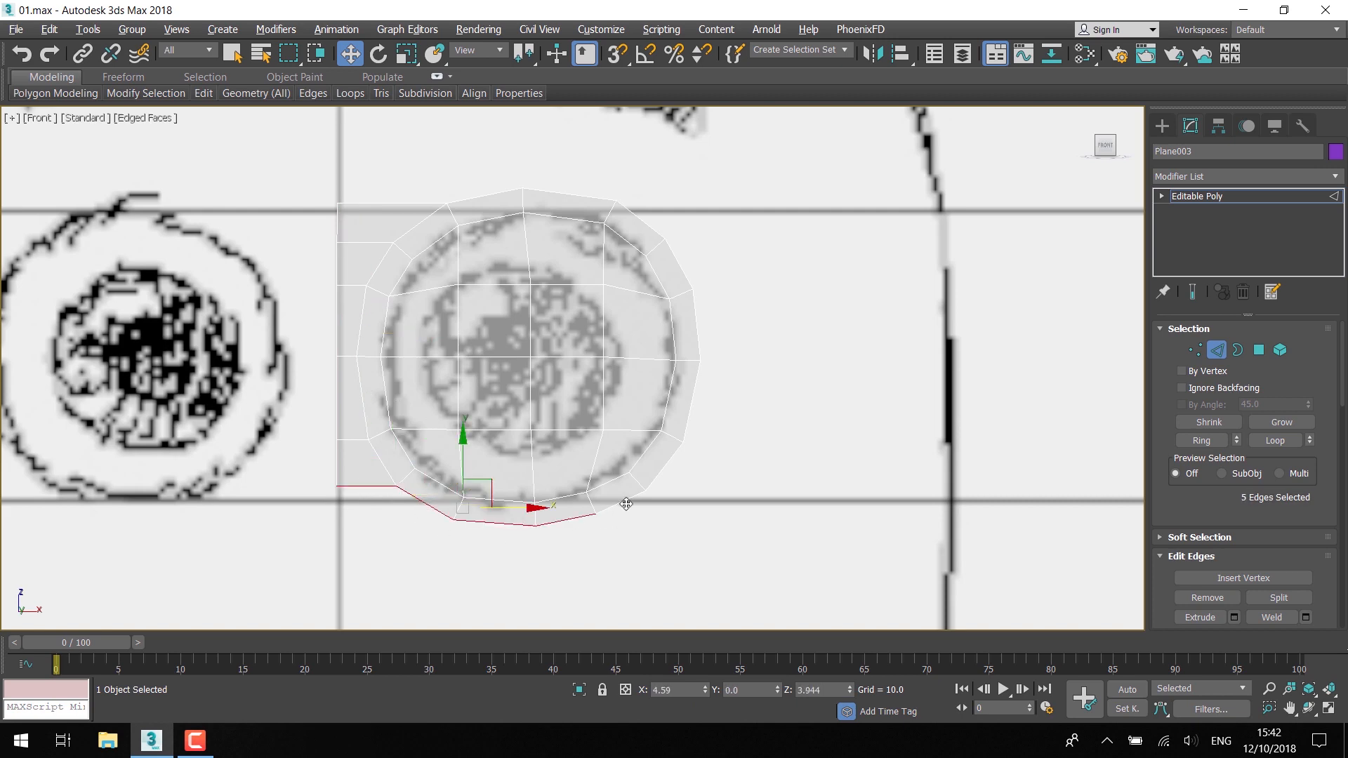
{"action": "left_click", "coordinate": [621, 502], "text": "ctrl"}
{"action": "left_click_drag", "start_coordinate": [496, 448], "coordinate": [504, 486], "text": "shift"}
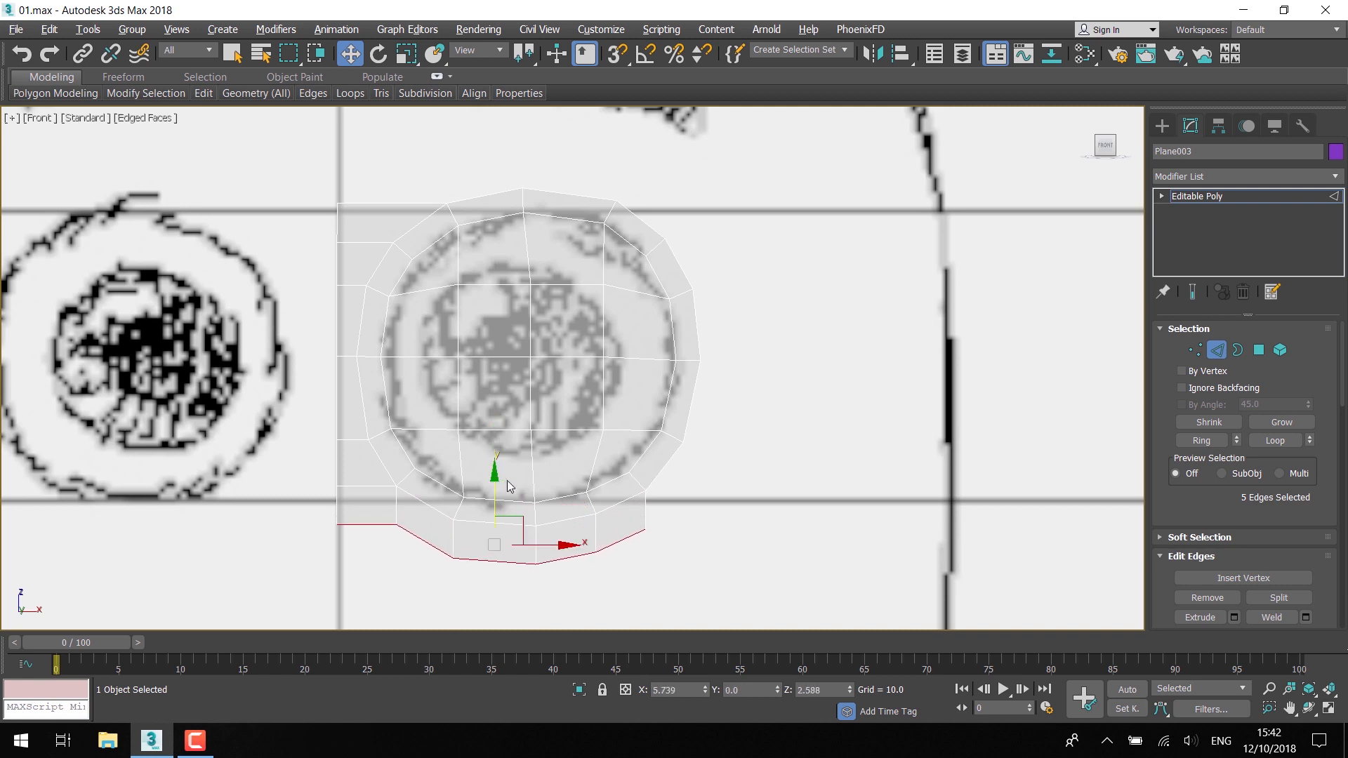
- Extrude the four outer edges above the eye ring upward to add a row of faces
{"action": "left_click", "coordinate": [405, 203]}
{"action": "left_click", "coordinate": [484, 196], "text": "ctrl"}
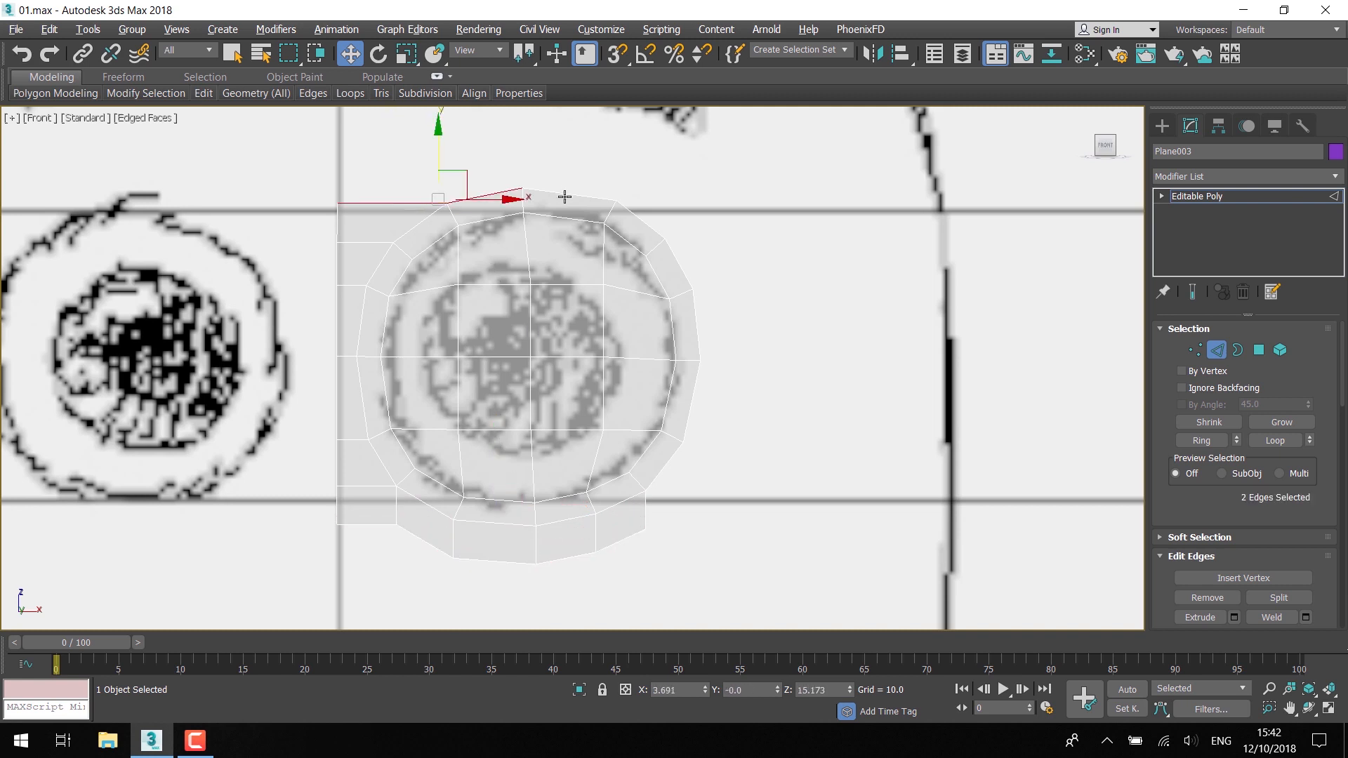
{"action": "left_click", "coordinate": [562, 195], "text": "ctrl"}
{"action": "left_click", "coordinate": [634, 216], "text": "ctrl"}
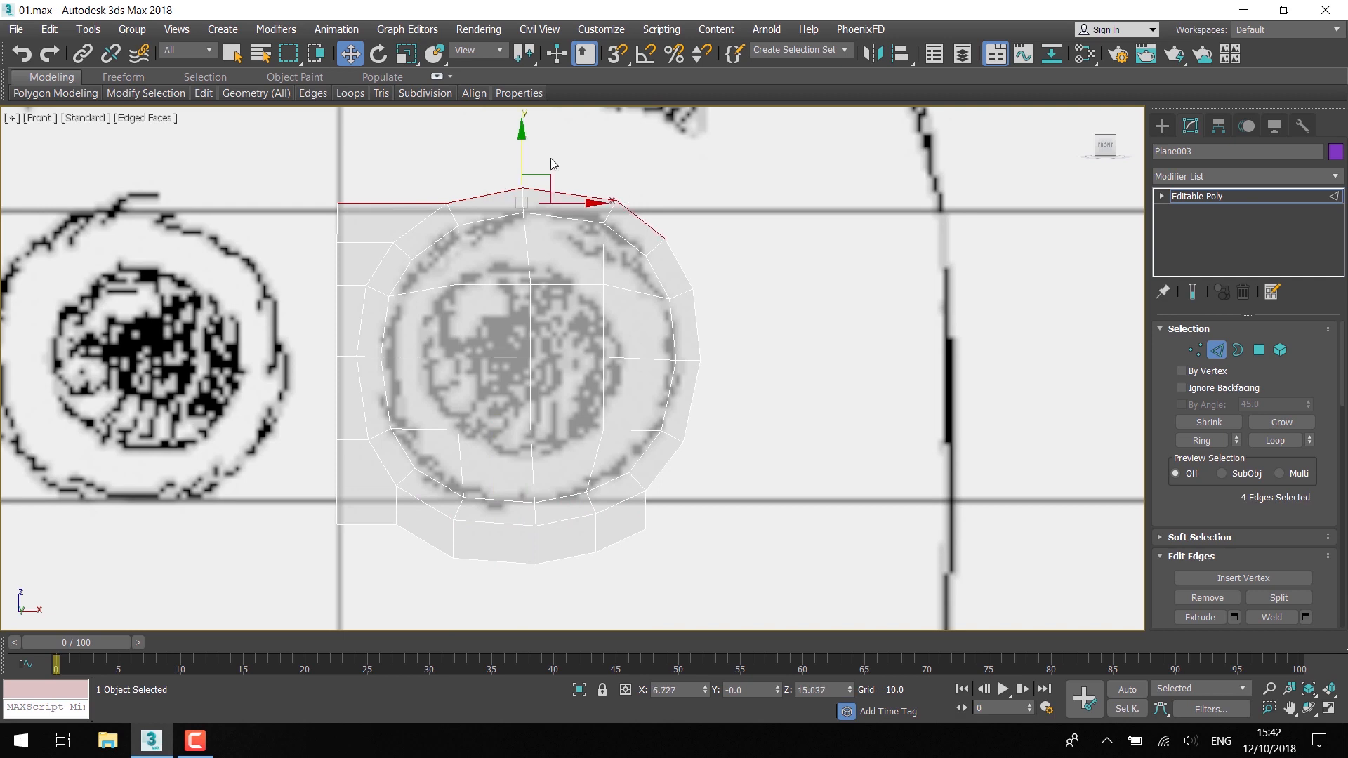
{"action": "left_click_drag", "start_coordinate": [523, 151], "coordinate": [522, 111], "text": "shift"}
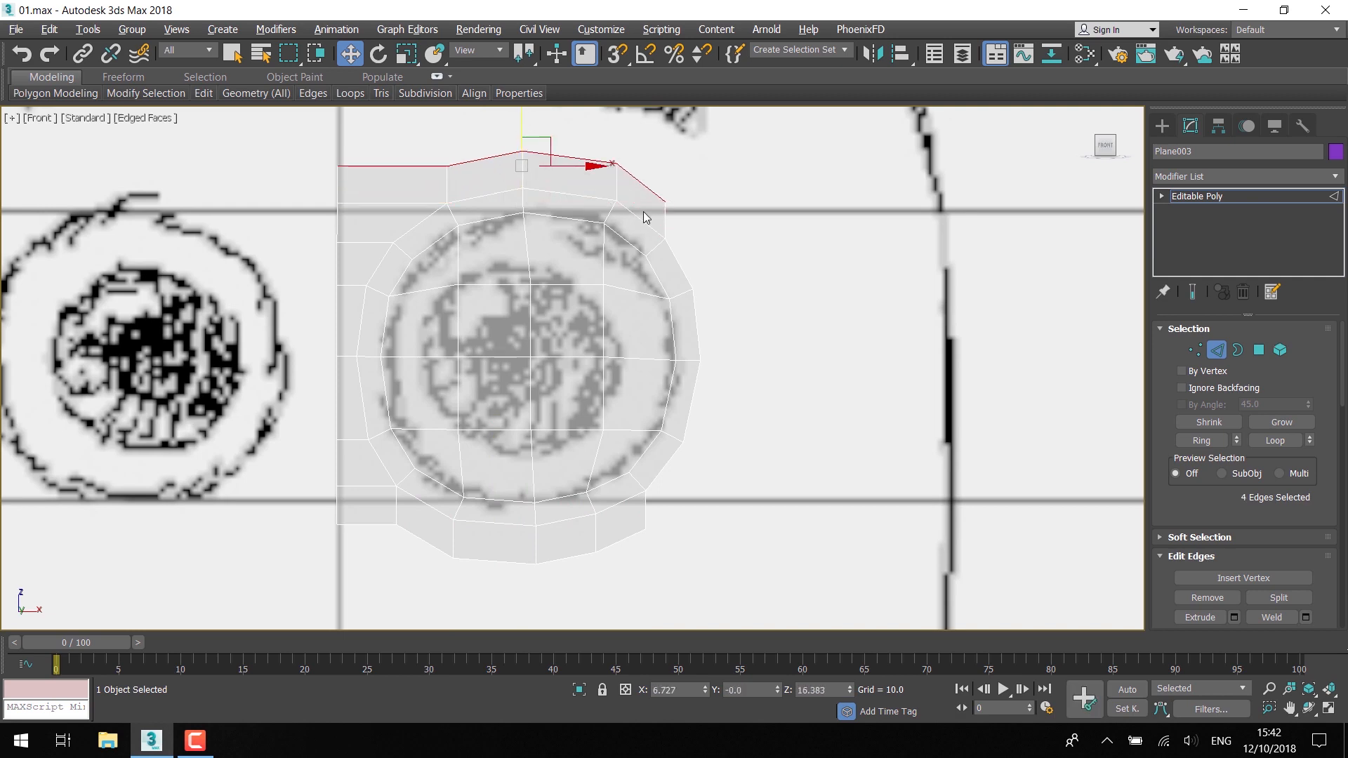
- Extrude the four edges on the eye ring's outer side away from the centre line
{"action": "left_click", "coordinate": [678, 260]}
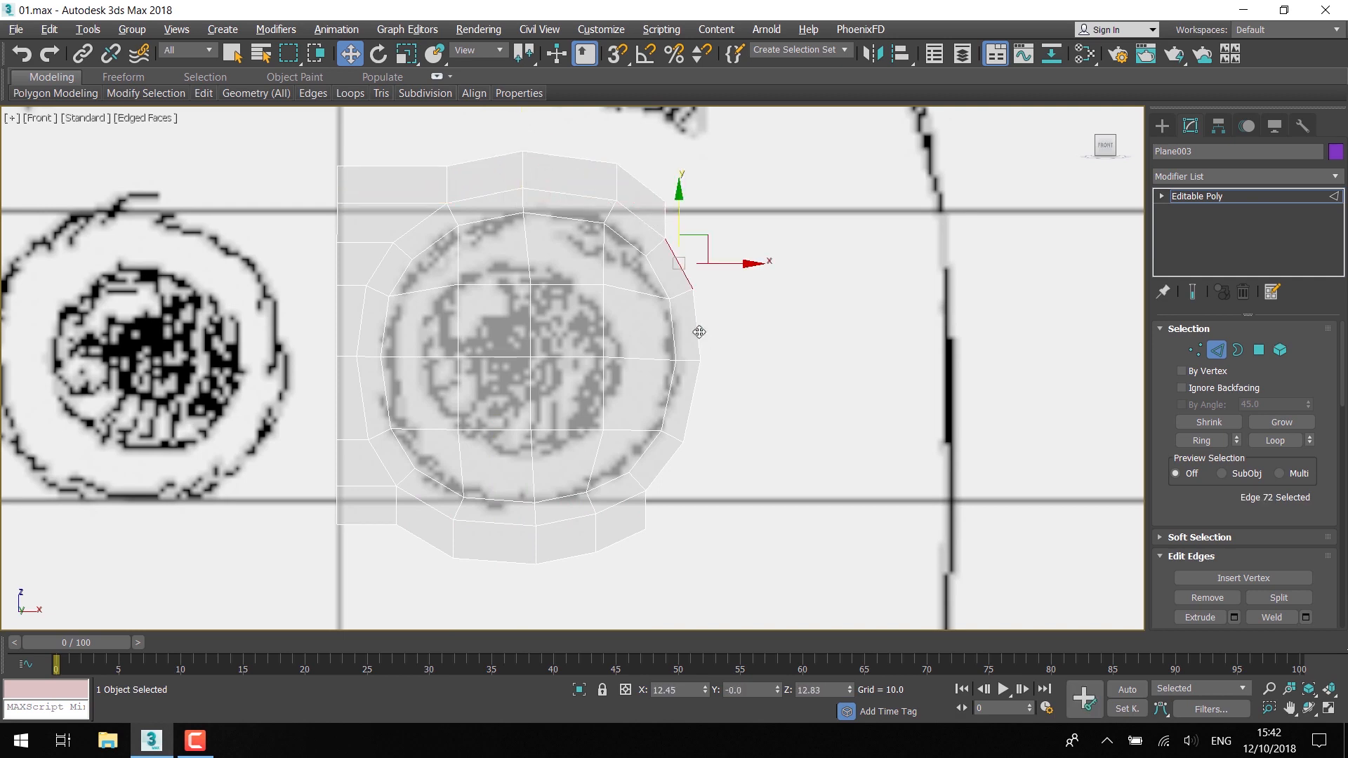
{"action": "left_click", "coordinate": [700, 331], "text": "ctrl"}
{"action": "left_click", "coordinate": [698, 384], "text": "ctrl"}
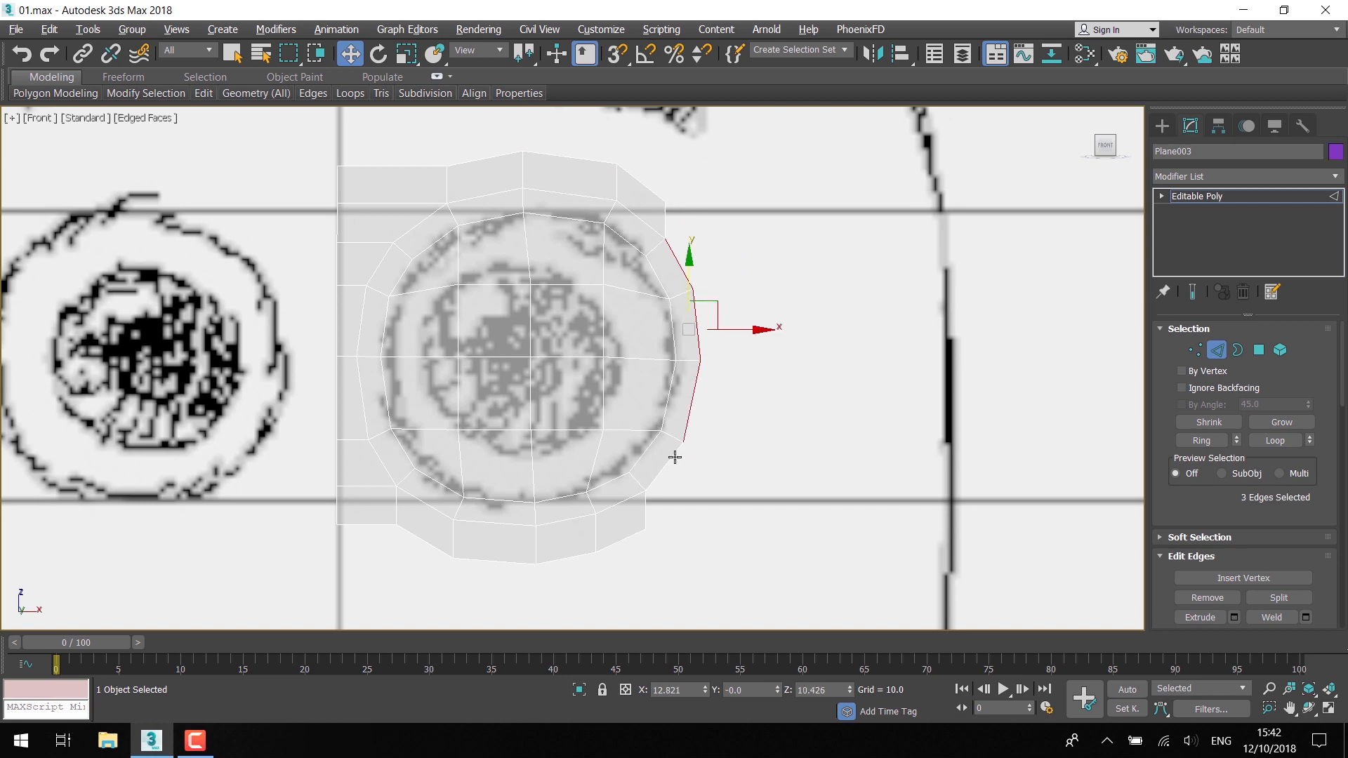
{"action": "left_click", "coordinate": [675, 457], "text": "ctrl"}
{"action": "left_click_drag", "start_coordinate": [727, 364], "coordinate": [763, 361], "text": "shift"}
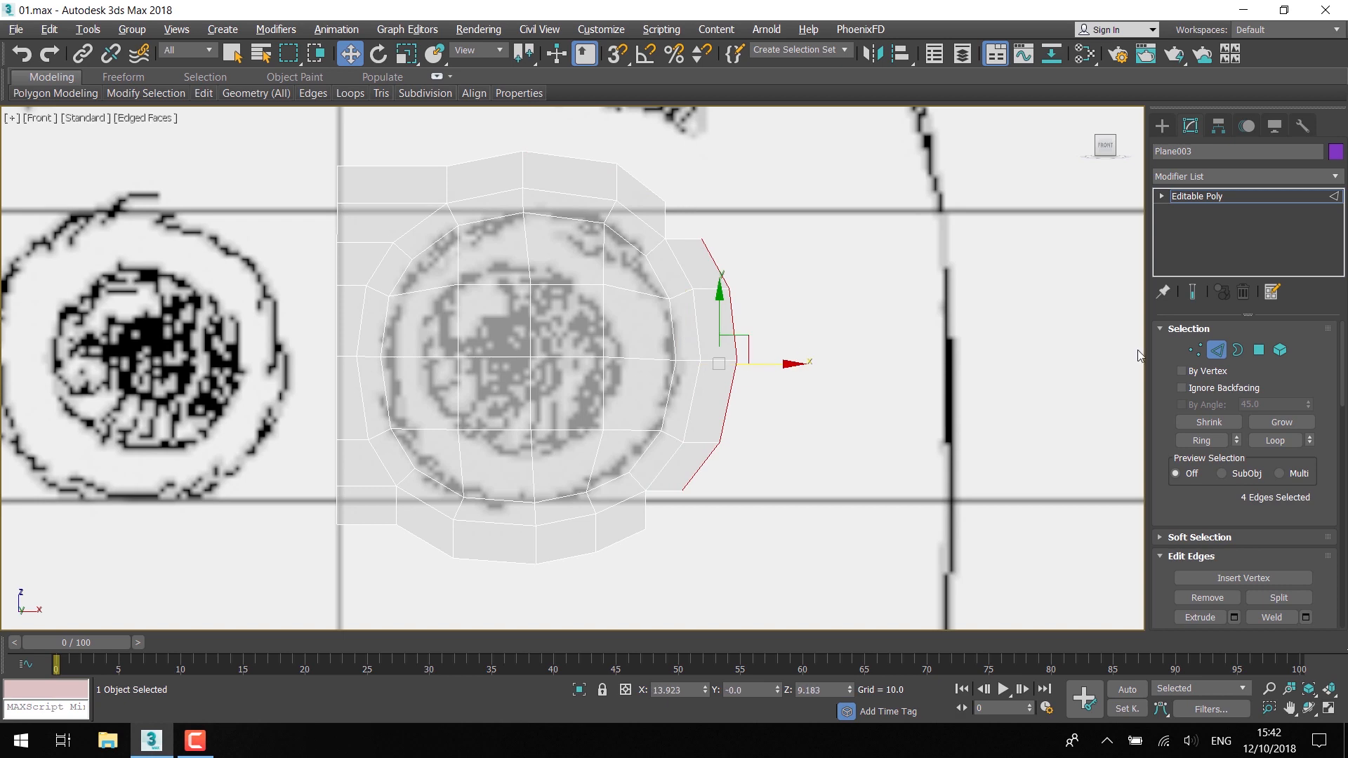
- Collapse the two loose corner vertices at the eye ring's upper outer gap into one and nudge it outward to round the outline
{"action": "left_click", "coordinate": [1196, 350]}
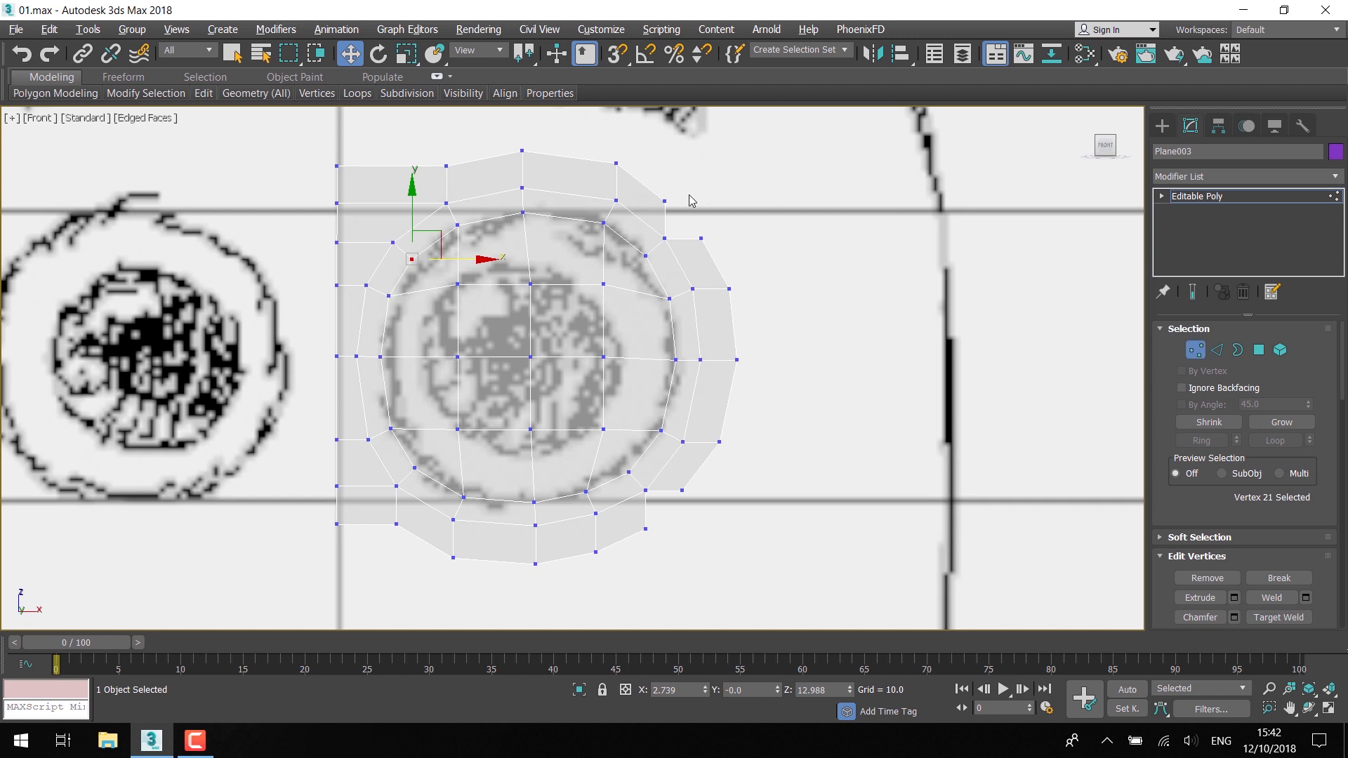
{"action": "left_click", "coordinate": [665, 202]}
{"action": "left_click", "coordinate": [700, 238], "text": "ctrl"}
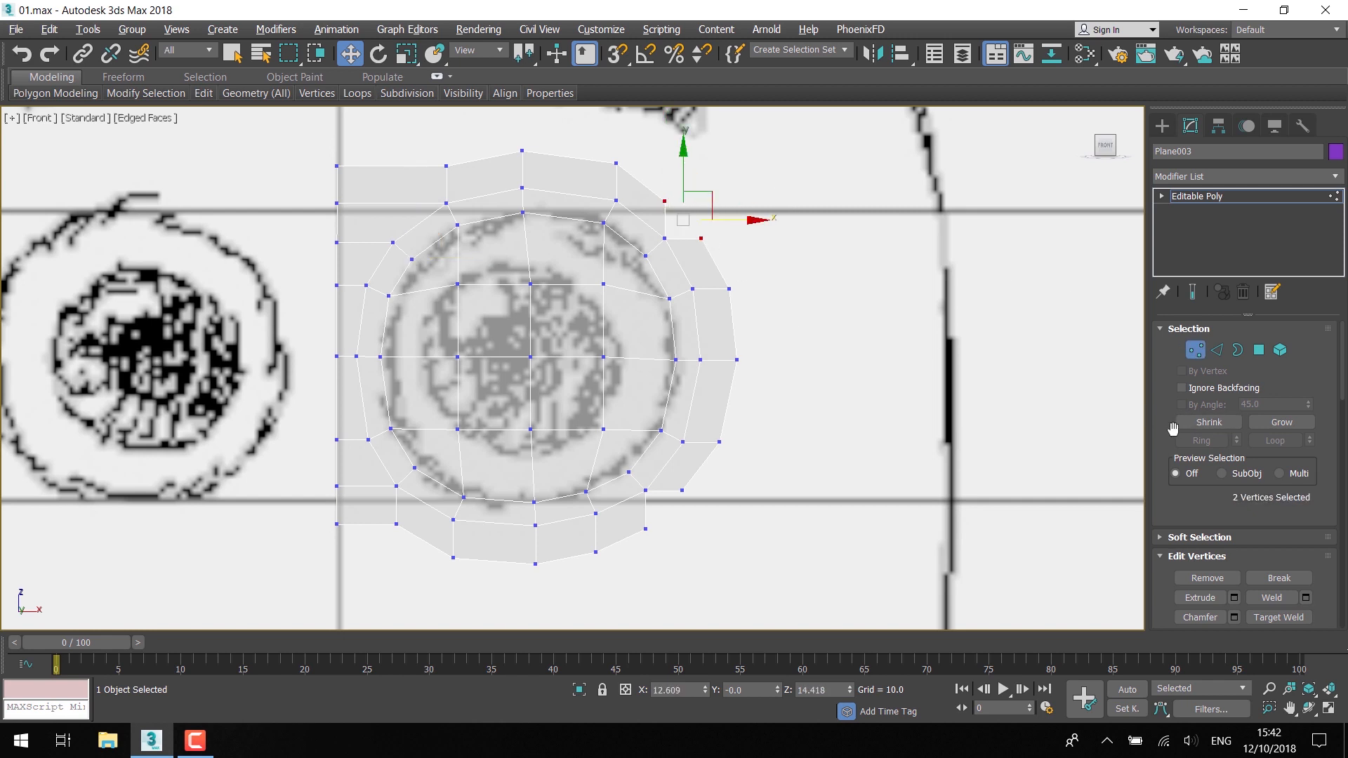
{"action": "left_click_drag", "start_coordinate": [1197, 468], "coordinate": [1193, 181]}
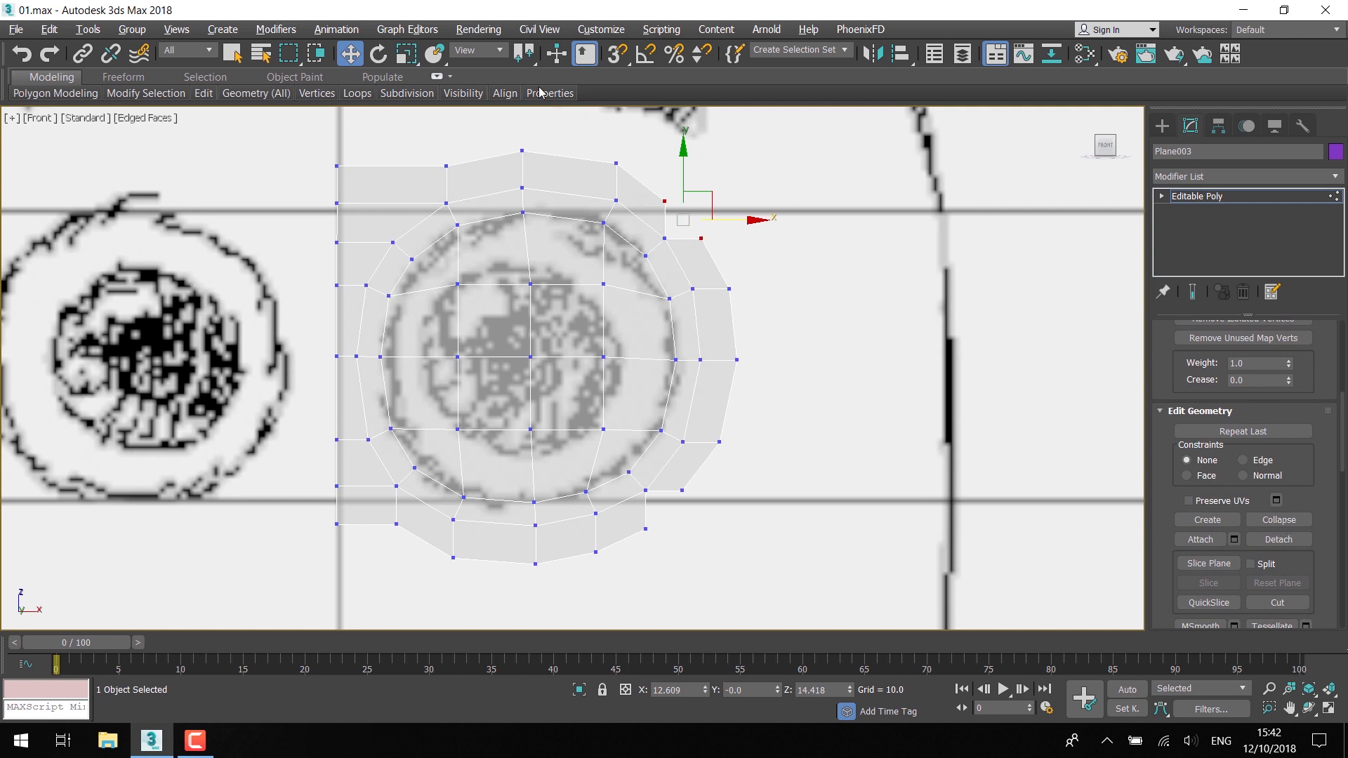
{"action": "left_click", "coordinate": [436, 78]}
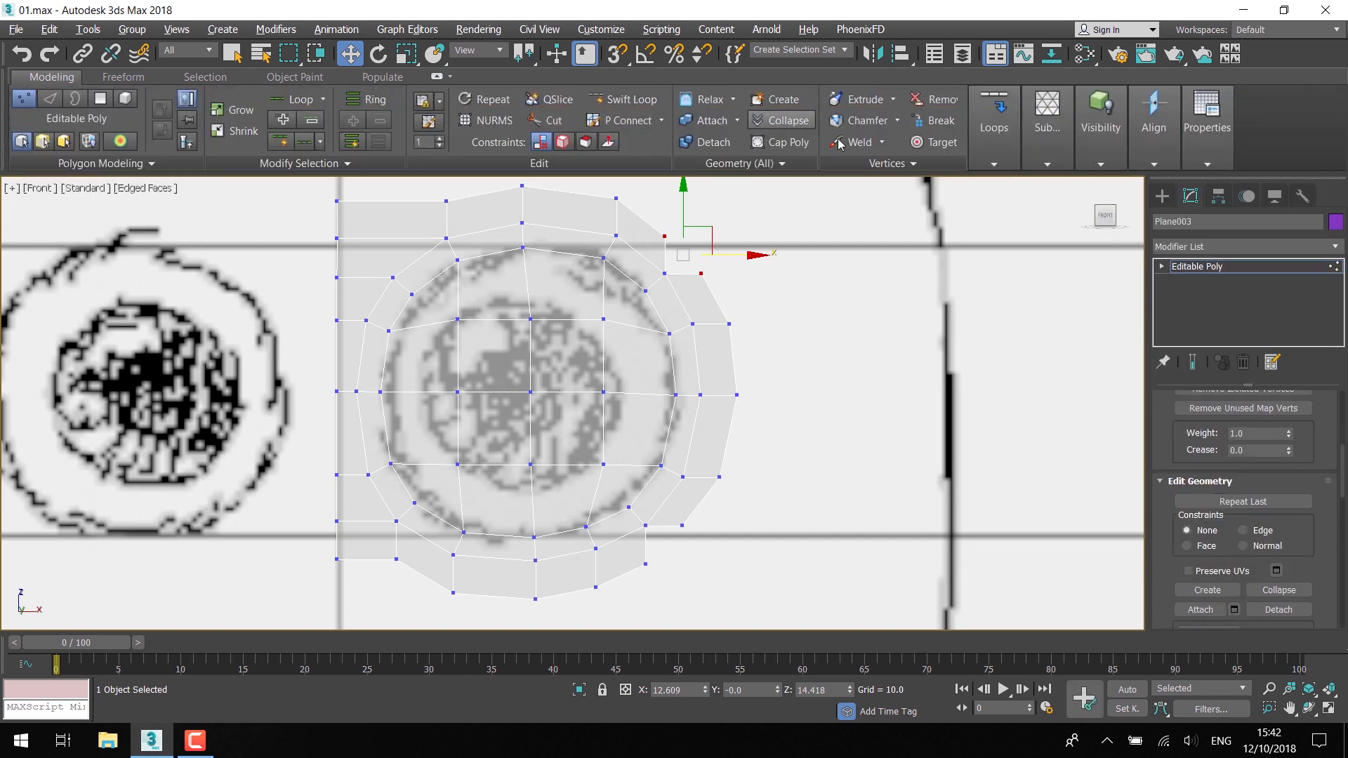
{"action": "left_click", "coordinate": [782, 127]}
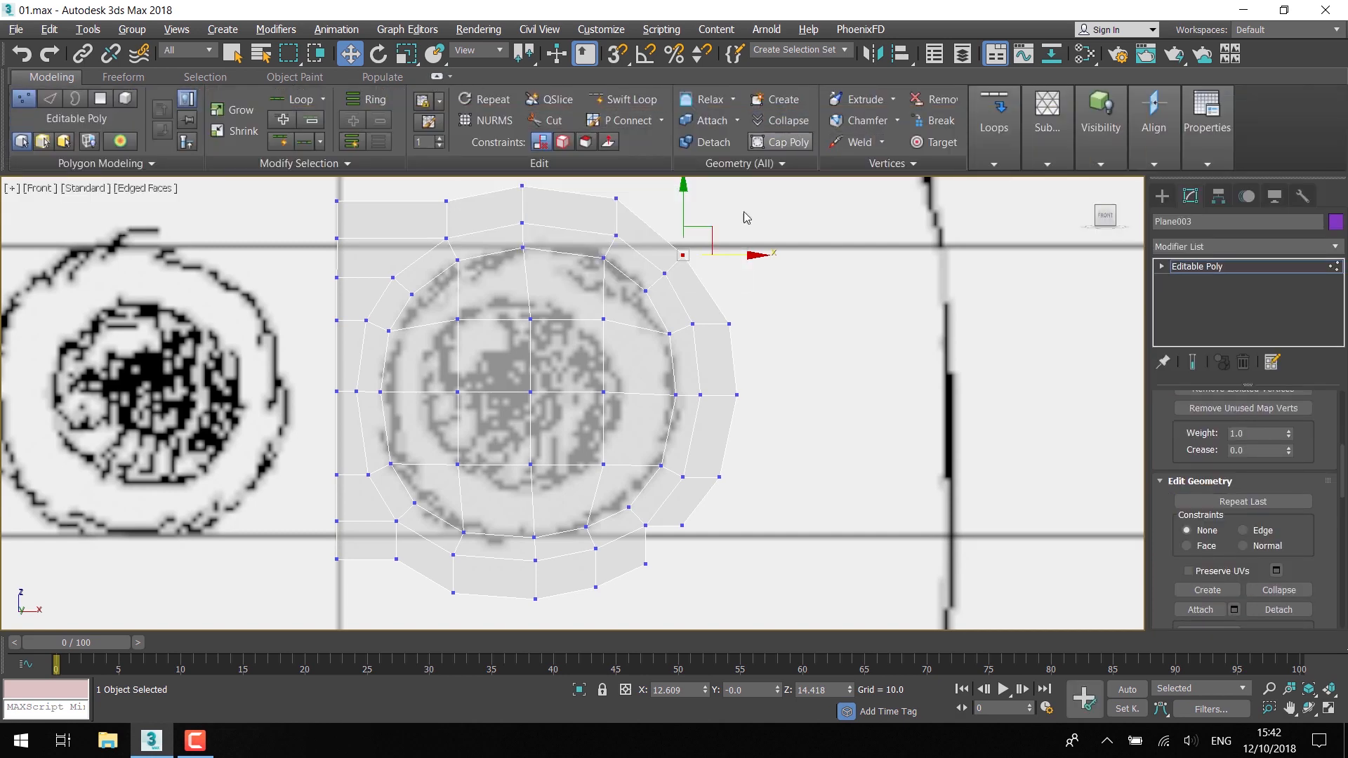
{"action": "left_click_drag", "start_coordinate": [709, 235], "coordinate": [715, 230]}
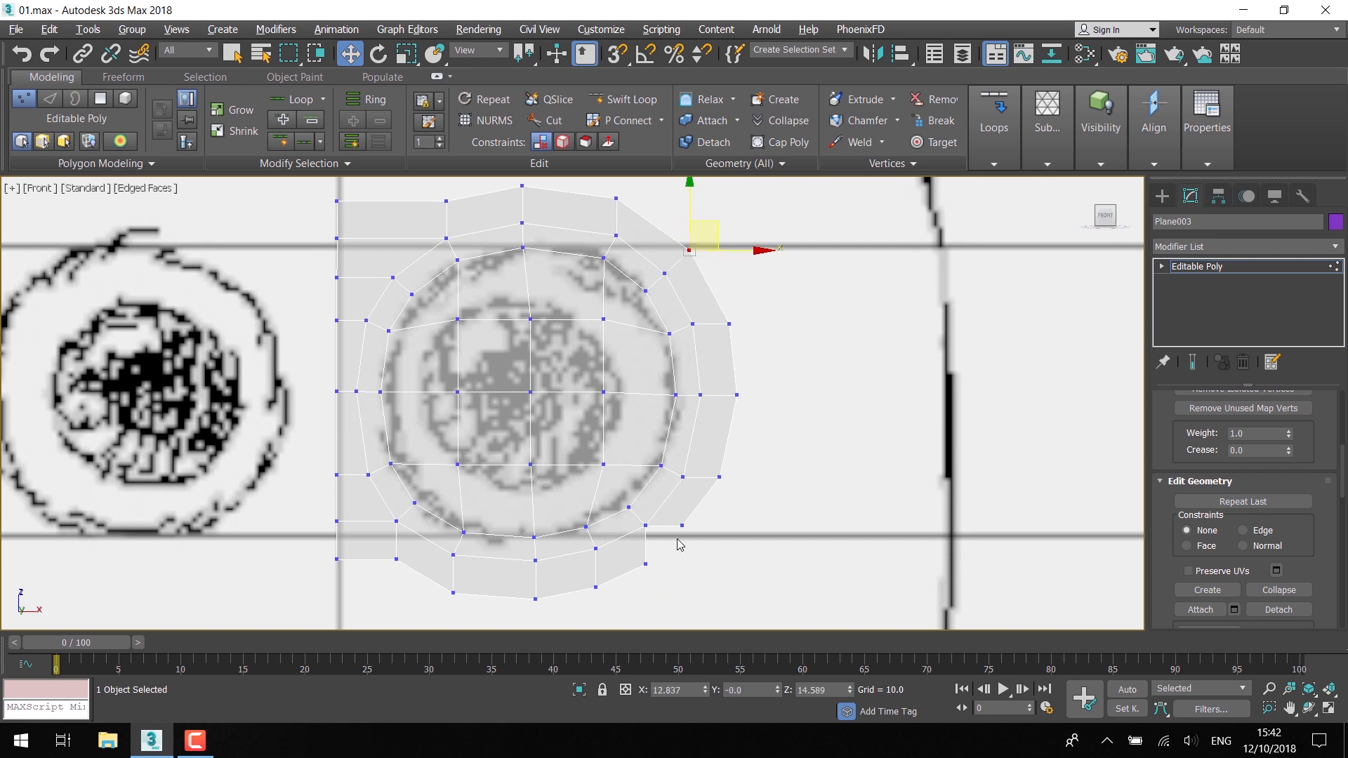
- Collapse the two corner vertices at the eye ring's lower outer gap into one and nudge it outward onto the ring's curve
{"action": "left_click", "coordinate": [680, 527]}
{"action": "left_click", "coordinate": [645, 565], "text": "ctrl"}
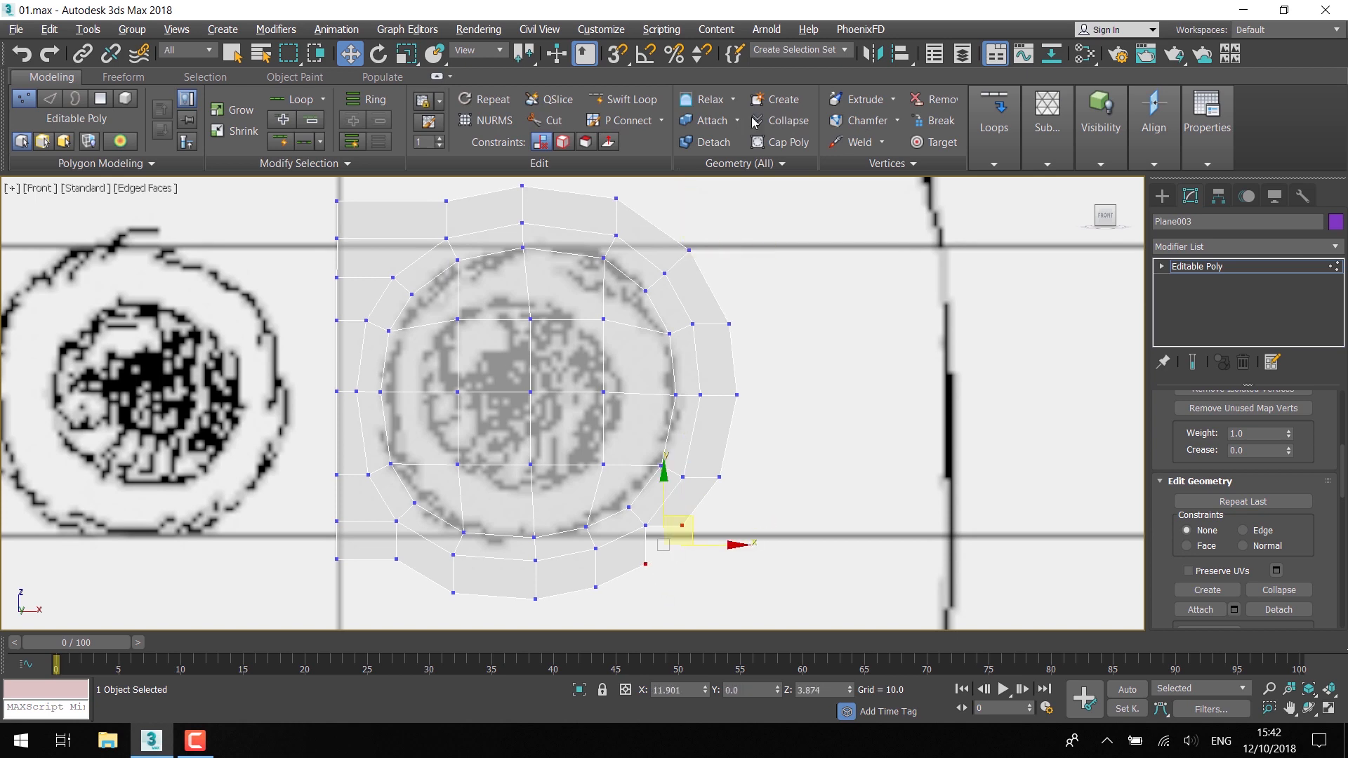
{"action": "left_click", "coordinate": [788, 118]}
{"action": "left_click_drag", "start_coordinate": [691, 533], "coordinate": [695, 542]}
- Delete all the polygons covering the eye inside the ring, leaving an open eye hole
{"action": "scroll", "coordinate": [814, 400], "scroll_direction": "down", "scroll_amount": 5}
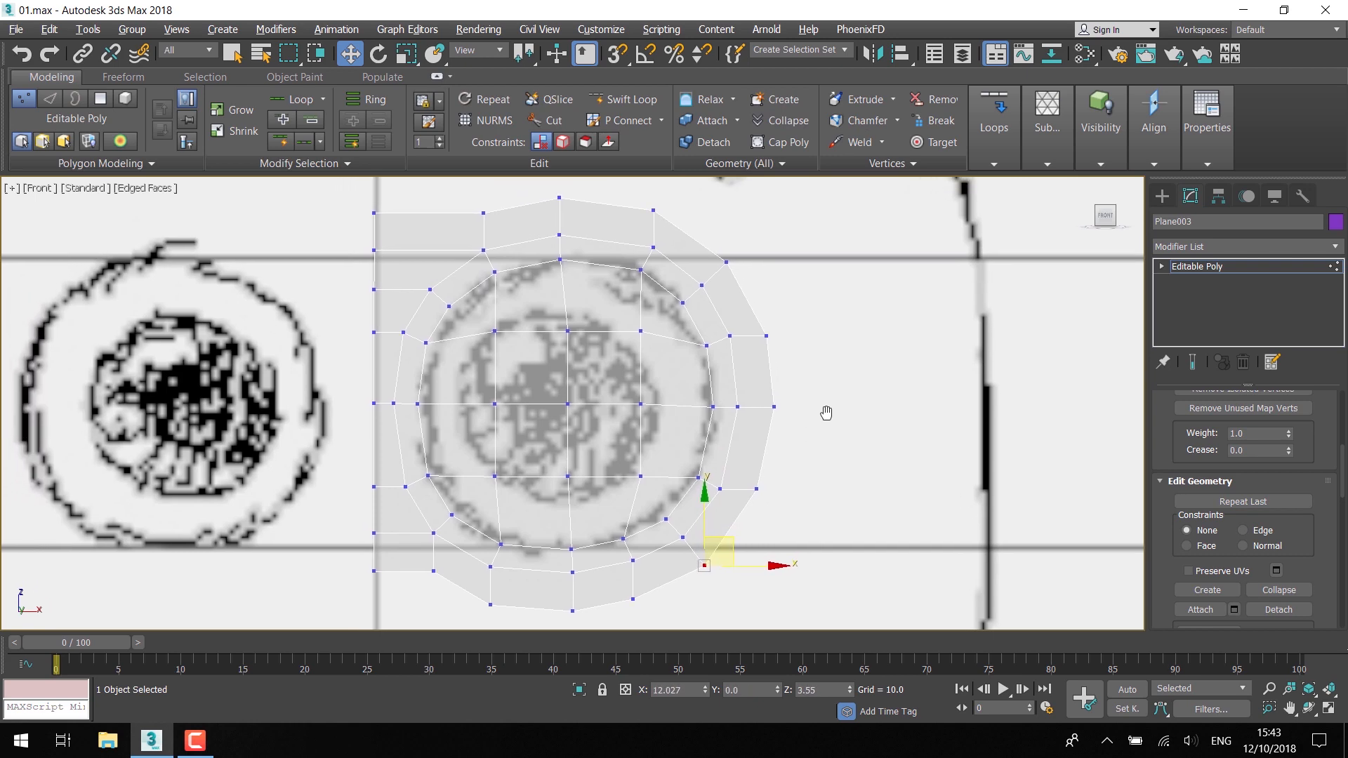
{"action": "left_click", "coordinate": [1162, 266]}
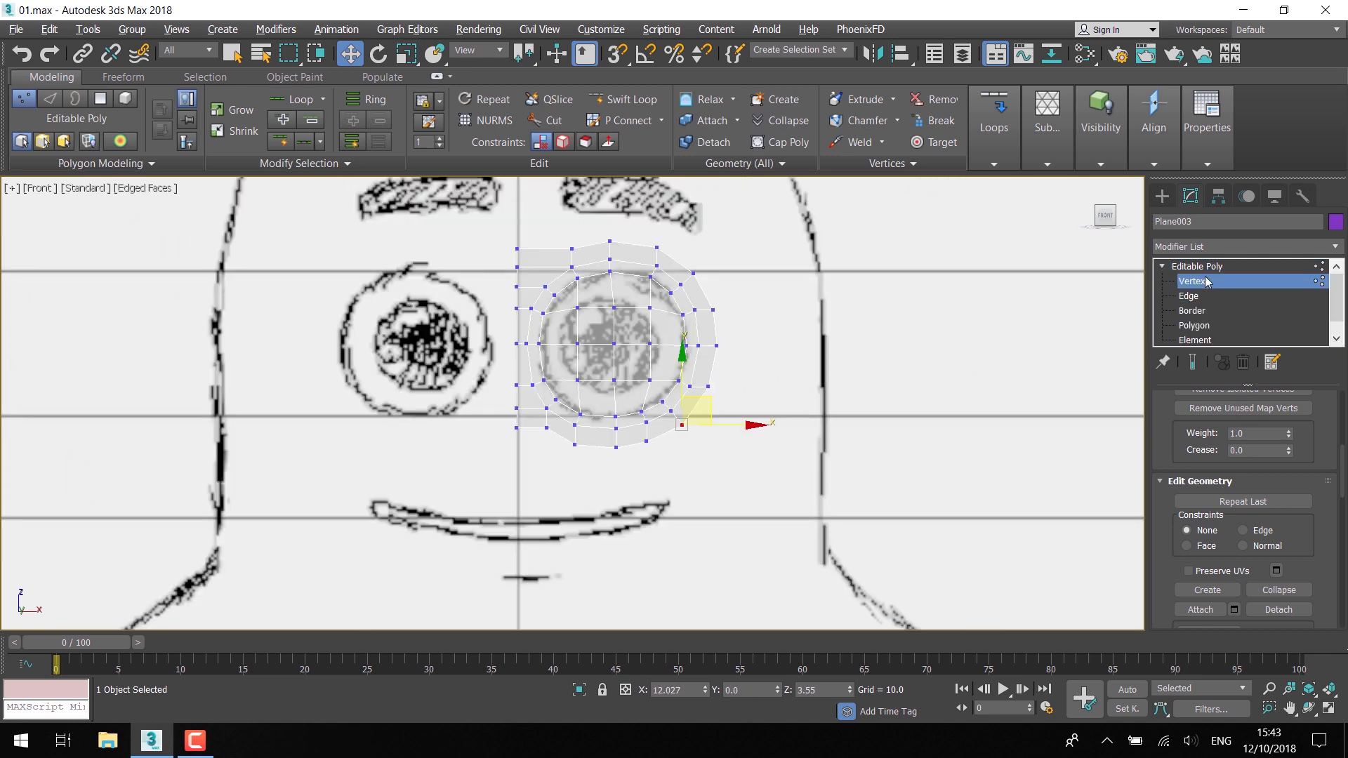
{"action": "scroll", "coordinate": [1214, 327], "scroll_direction": "down", "scroll_amount": 1}
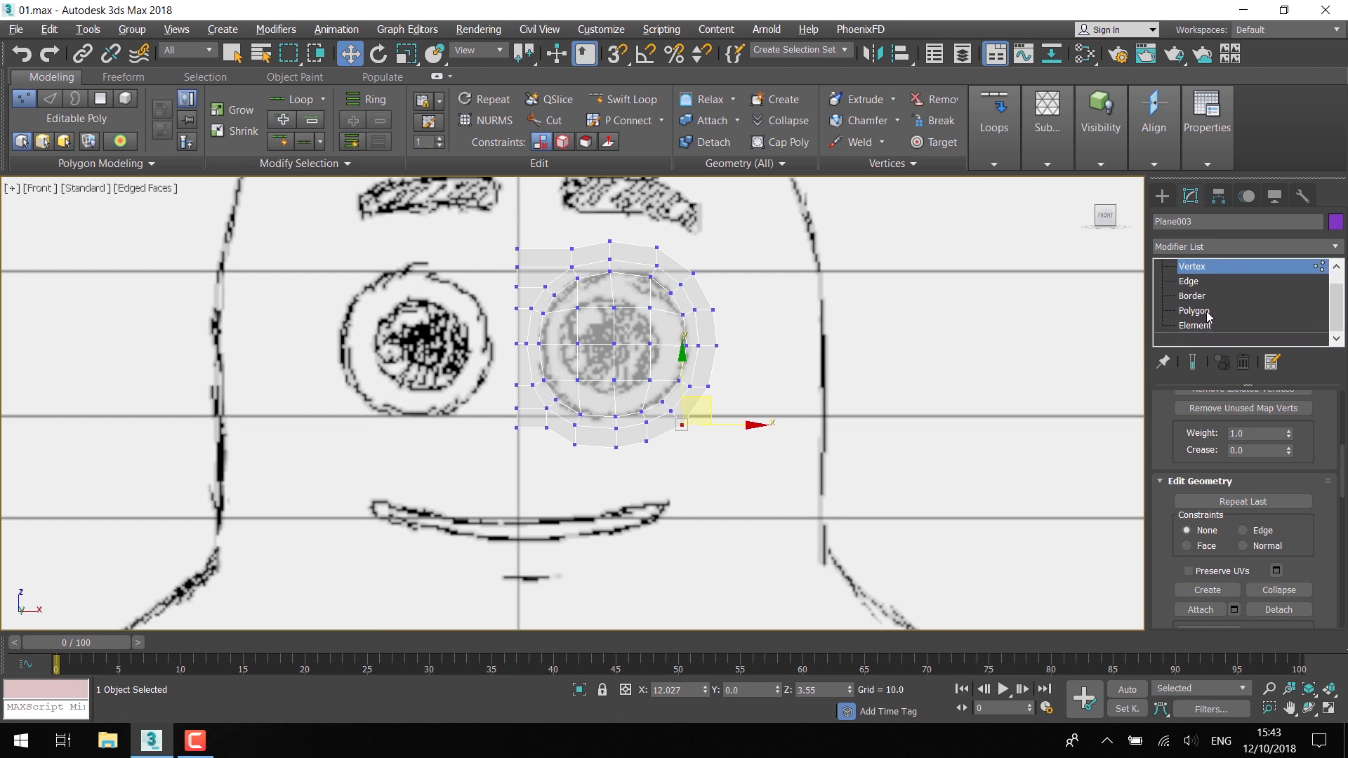
{"action": "left_click", "coordinate": [1195, 311]}
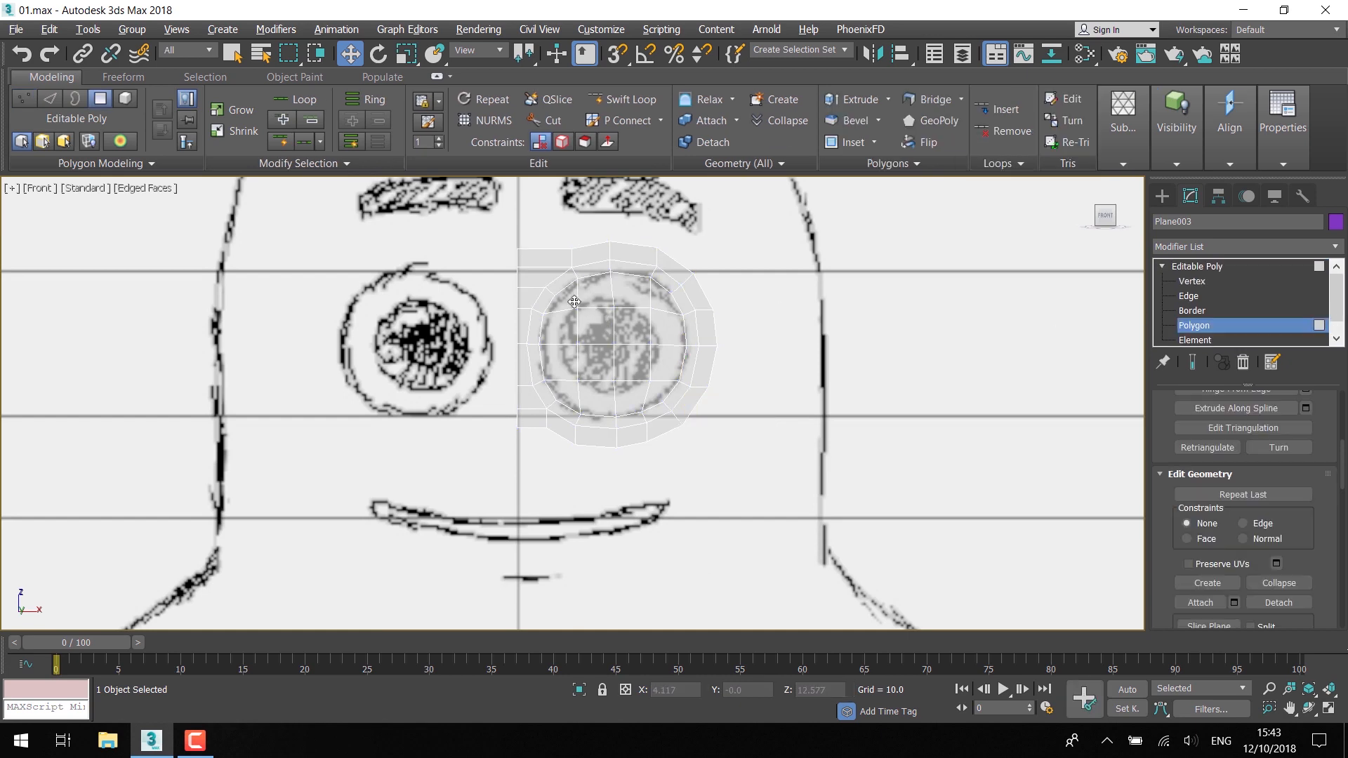
{"action": "mouse_move", "coordinate": [575, 302]}
{"action": "left_mouse_down"}
{"action": "mouse_move", "coordinate": [670, 299]}
{"action": "mouse_move", "coordinate": [667, 330]}
{"action": "mouse_move", "coordinate": [566, 359]}
{"action": "mouse_move", "coordinate": [666, 372]}
{"action": "mouse_move", "coordinate": [590, 404]}
{"action": "mouse_move", "coordinate": [562, 399]}
{"action": "left_mouse_up"}
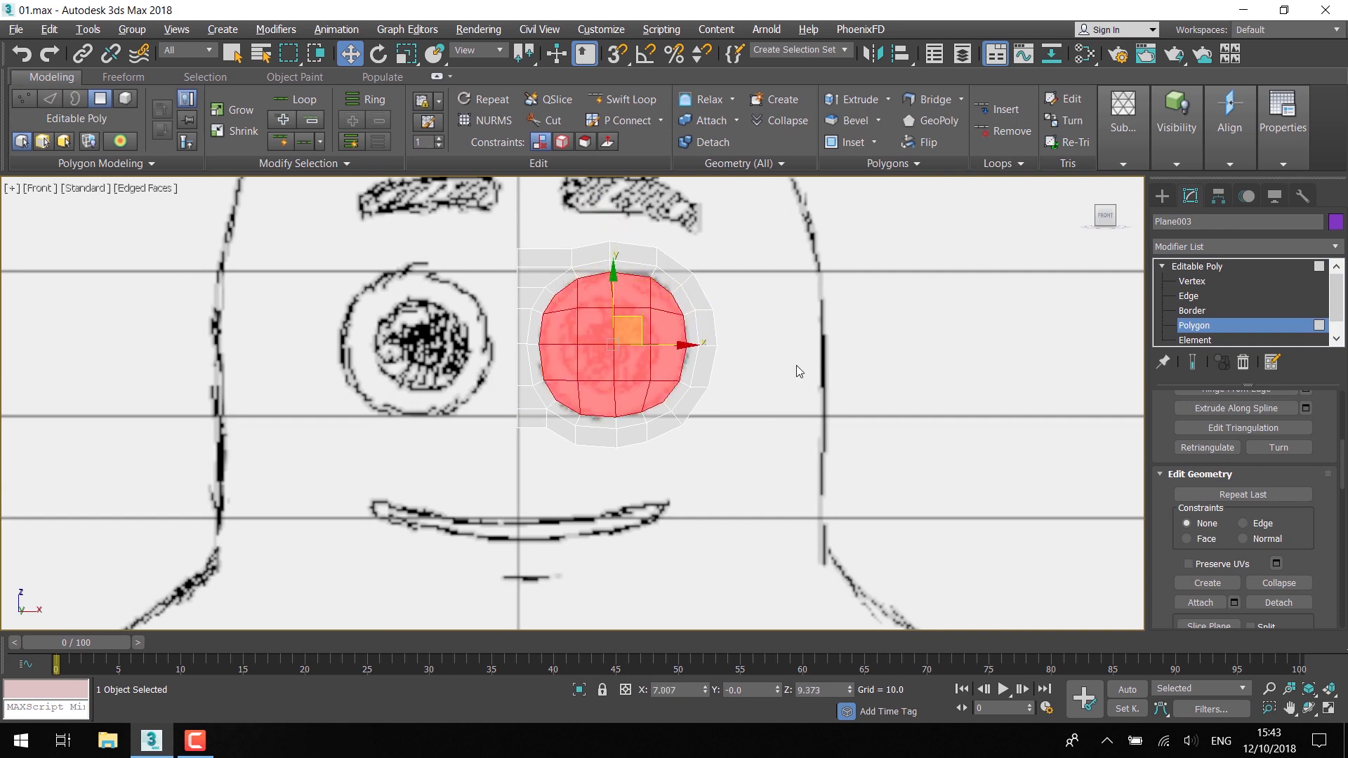
{"action": "left_click", "coordinate": [796, 365]}
{"action": "scroll", "coordinate": [796, 365], "scroll_direction": "down", "scroll_amount": 3}
- Display the eye mesh in the perspective view at object level, with see-through off and edged faces on
{"action": "key", "text": "alt+w"}
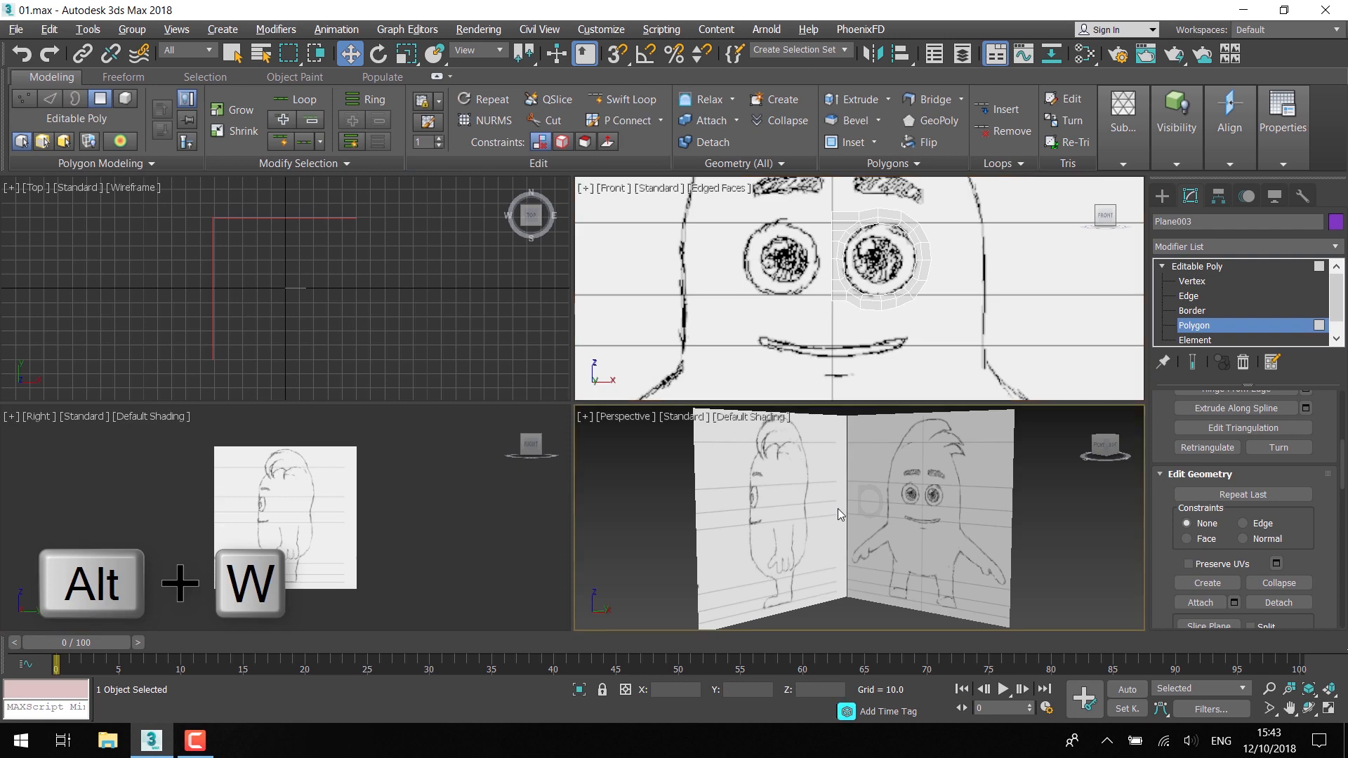
{"action": "key", "text": "alt+w"}
{"action": "scroll", "coordinate": [593, 326], "scroll_direction": "up", "scroll_amount": 5}
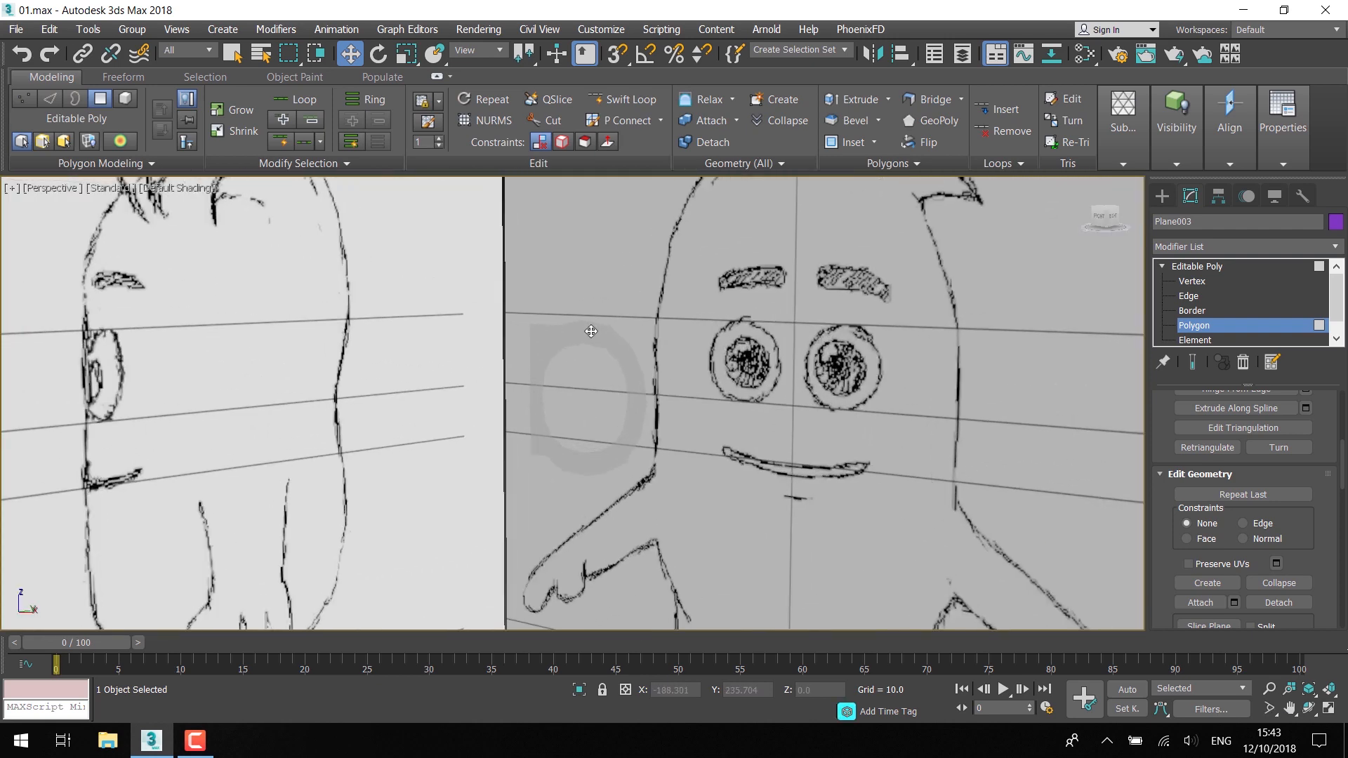
{"action": "left_click", "coordinate": [591, 331]}
{"action": "left_click", "coordinate": [1227, 267]}
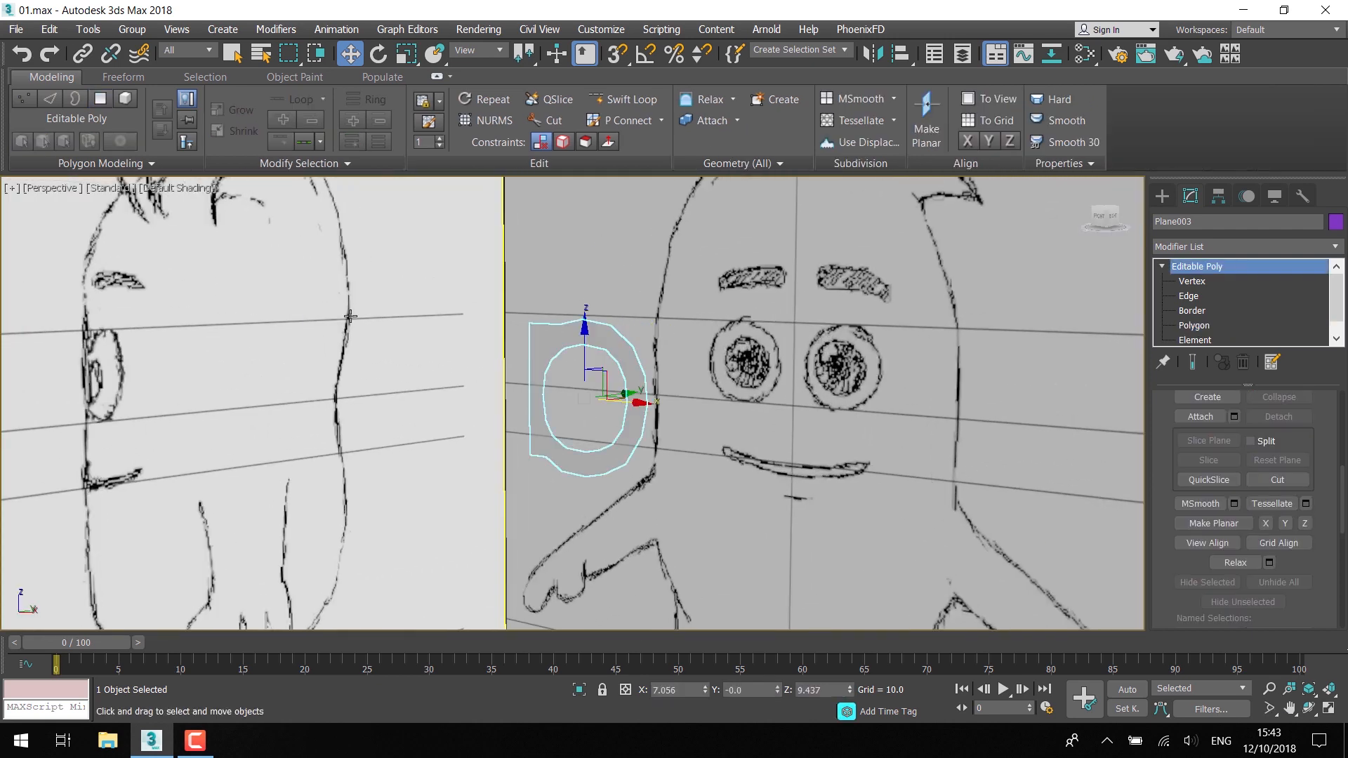
{"action": "key", "text": "alt+x"}
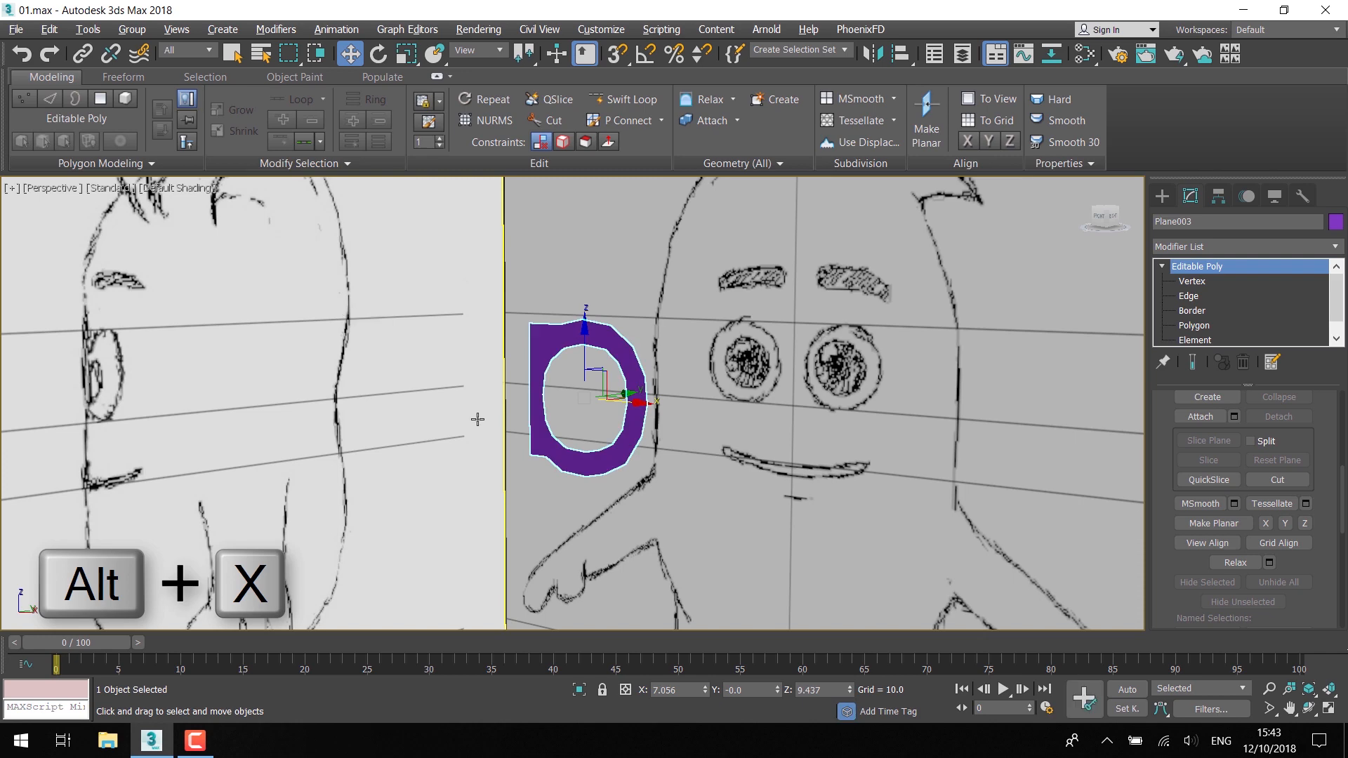
{"action": "key", "text": "F4"}
- Add a Symmetry modifier to the eye ring mesh
{"action": "left_click", "coordinate": [1254, 246]}
{"action": "type", "text": "sym"}
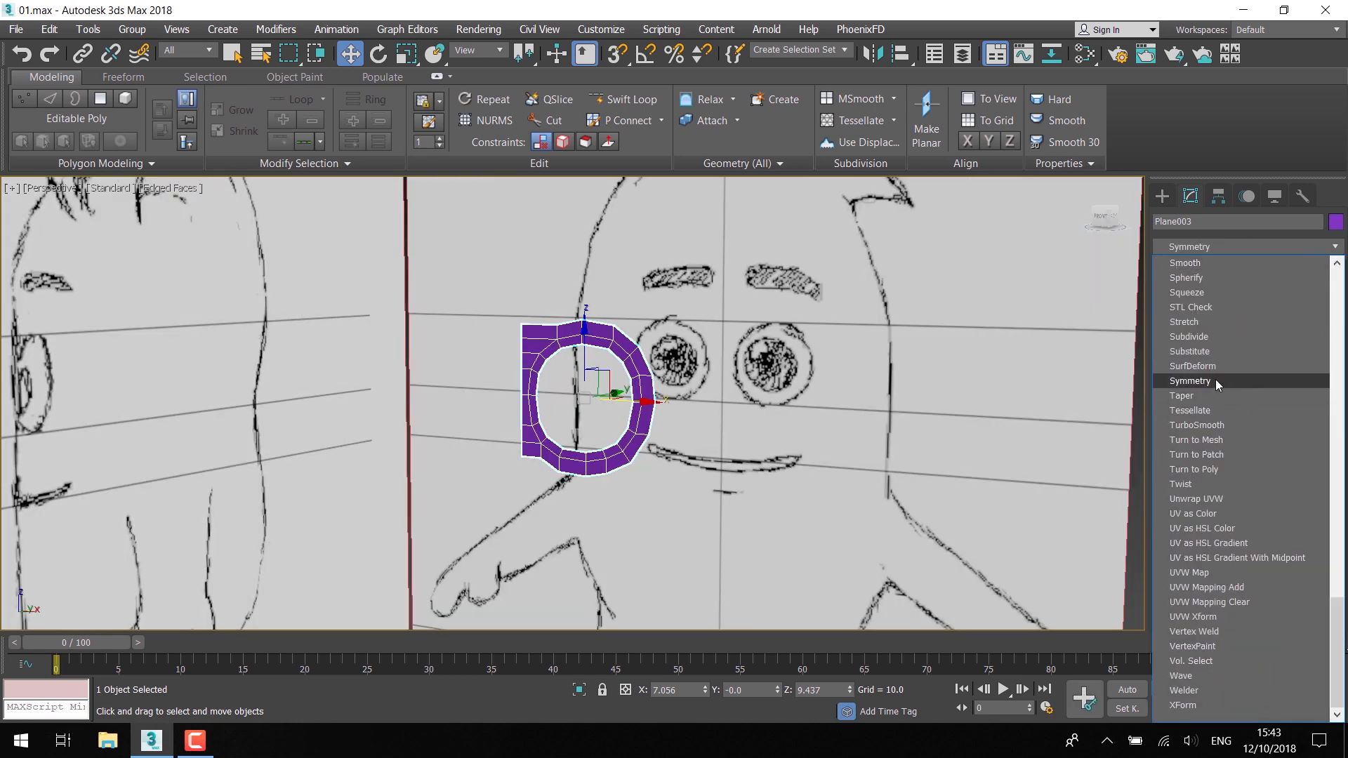
{"action": "left_click", "coordinate": [1215, 379]}
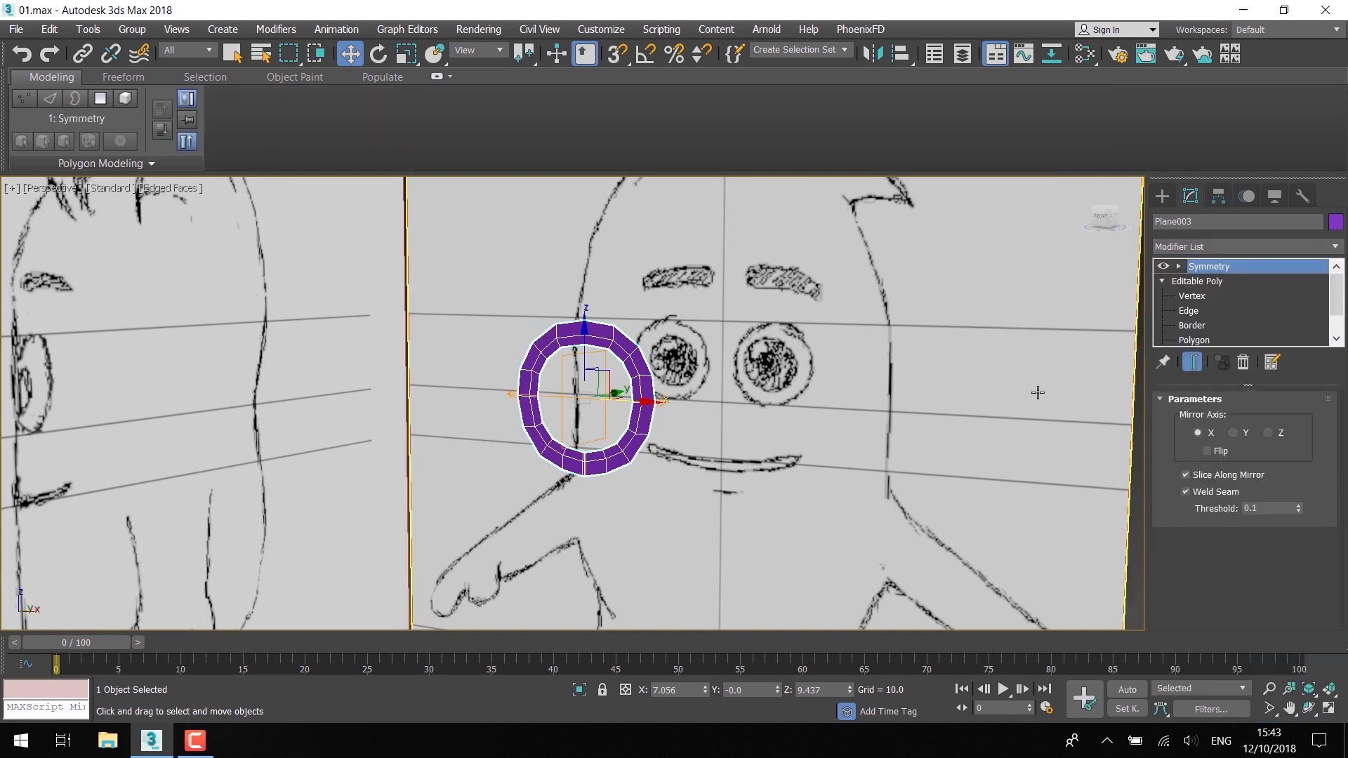
- In the front view, move the Symmetry mirror plane to X 0 on the face's centre line
{"action": "key", "text": "alt+w"}
{"action": "left_click", "coordinate": [929, 295]}
{"action": "key", "text": "alt+w"}
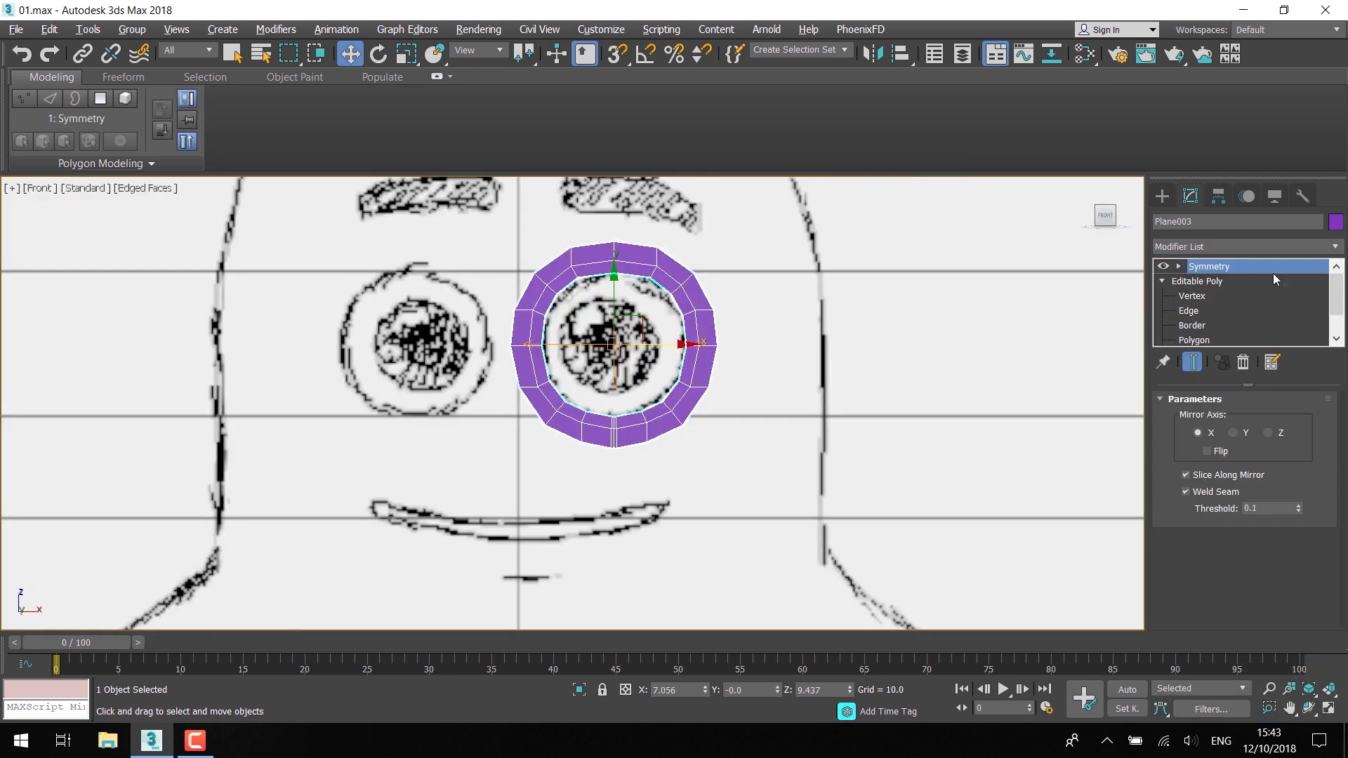
{"action": "left_click", "coordinate": [1180, 267]}
{"action": "left_click", "coordinate": [1208, 282]}
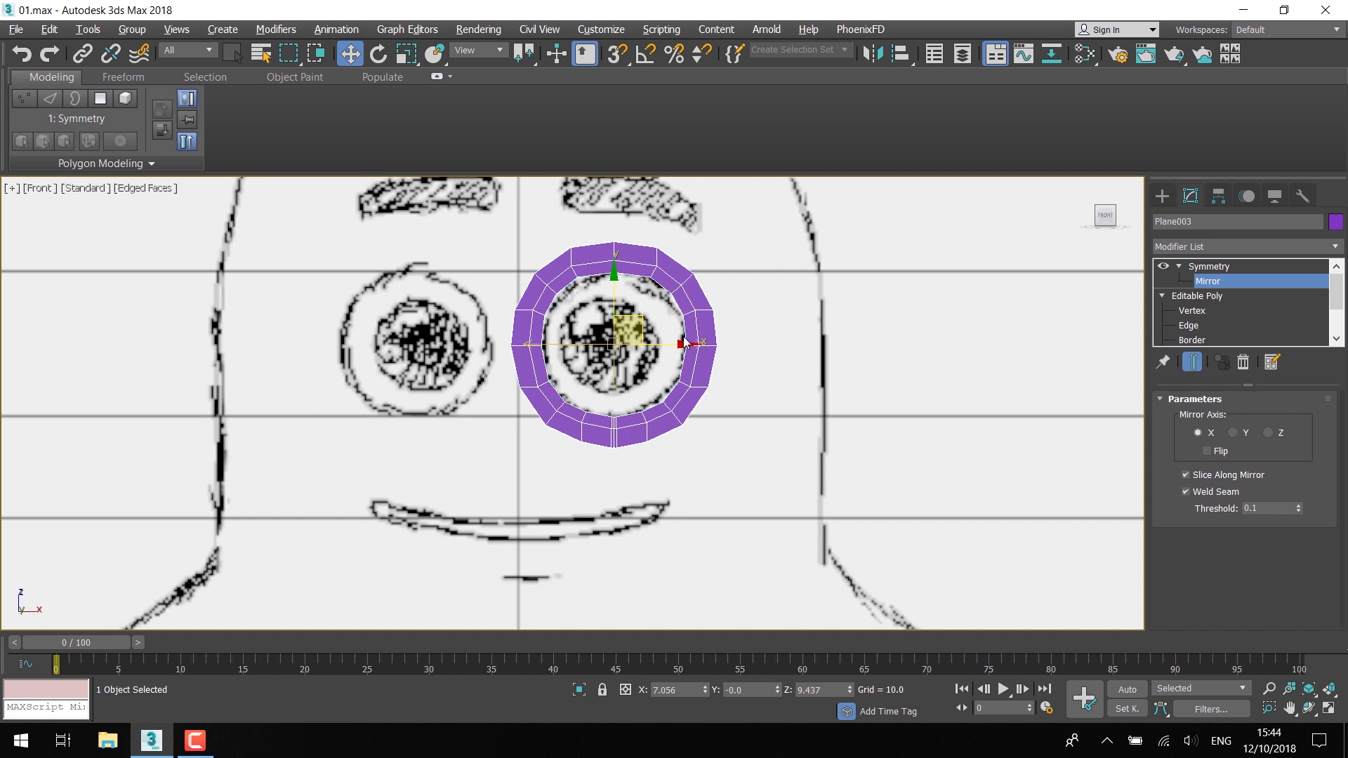
{"action": "left_click_drag", "start_coordinate": [670, 345], "coordinate": [580, 349]}
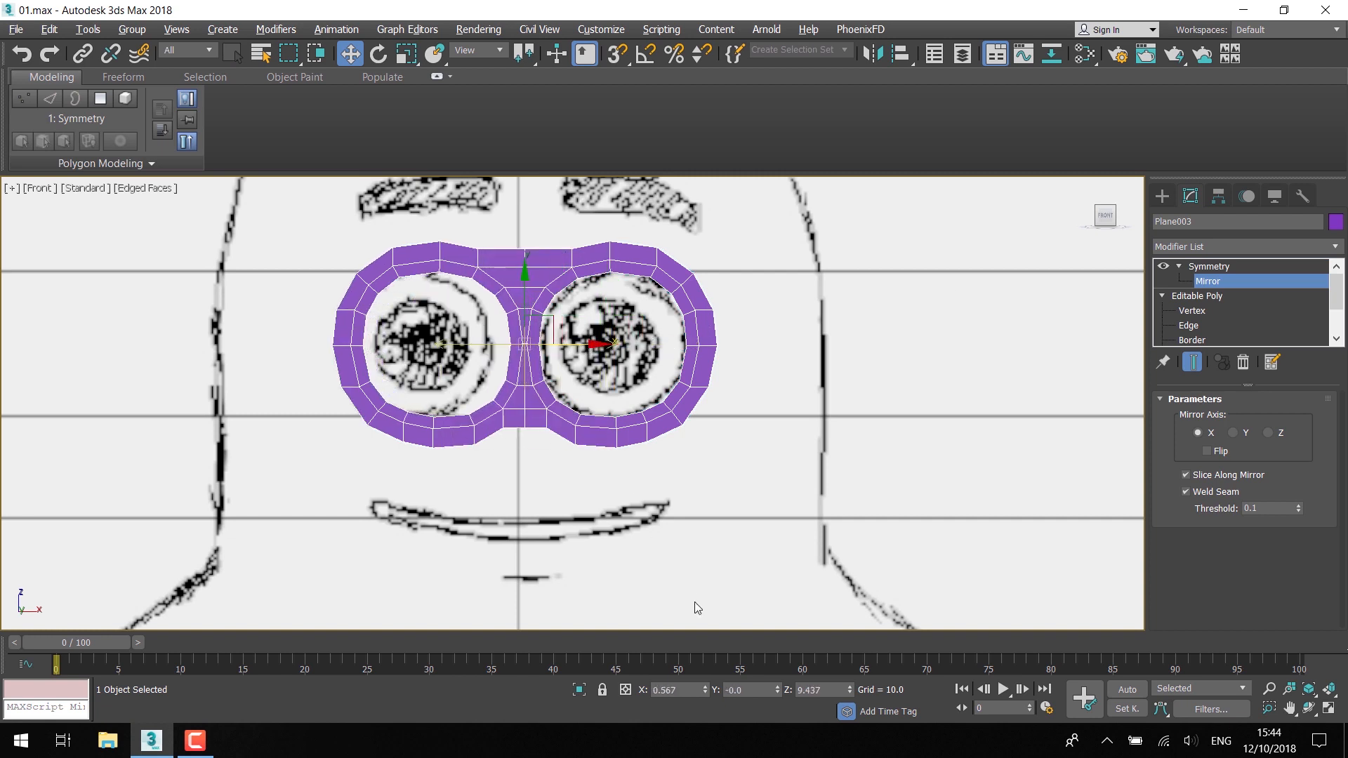
{"action": "right_click", "coordinate": [706, 693]}
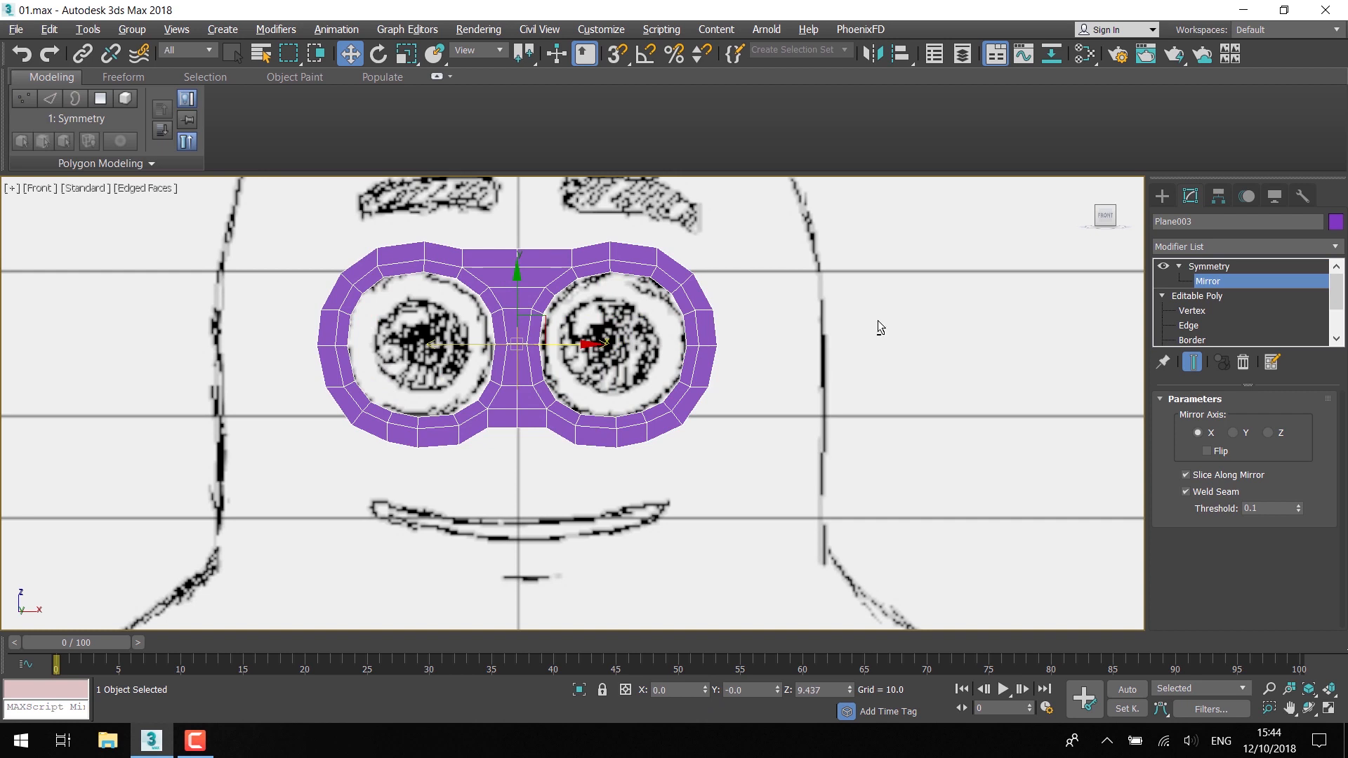
- Make the mesh see-through and keep the mirrored end result displayed while editing the base Editable Poly
{"action": "key", "text": "alt+x"}
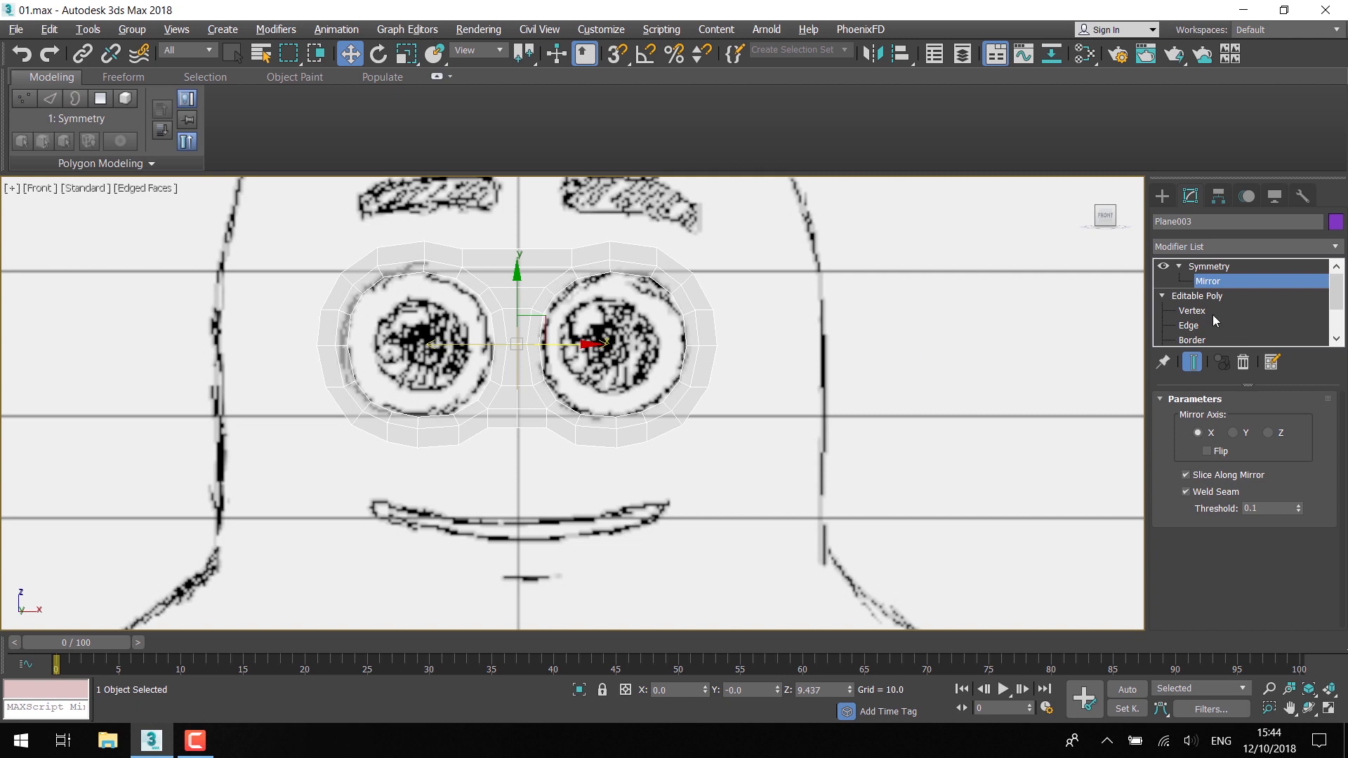
{"action": "scroll", "coordinate": [1261, 297], "scroll_direction": "down", "scroll_amount": 3}
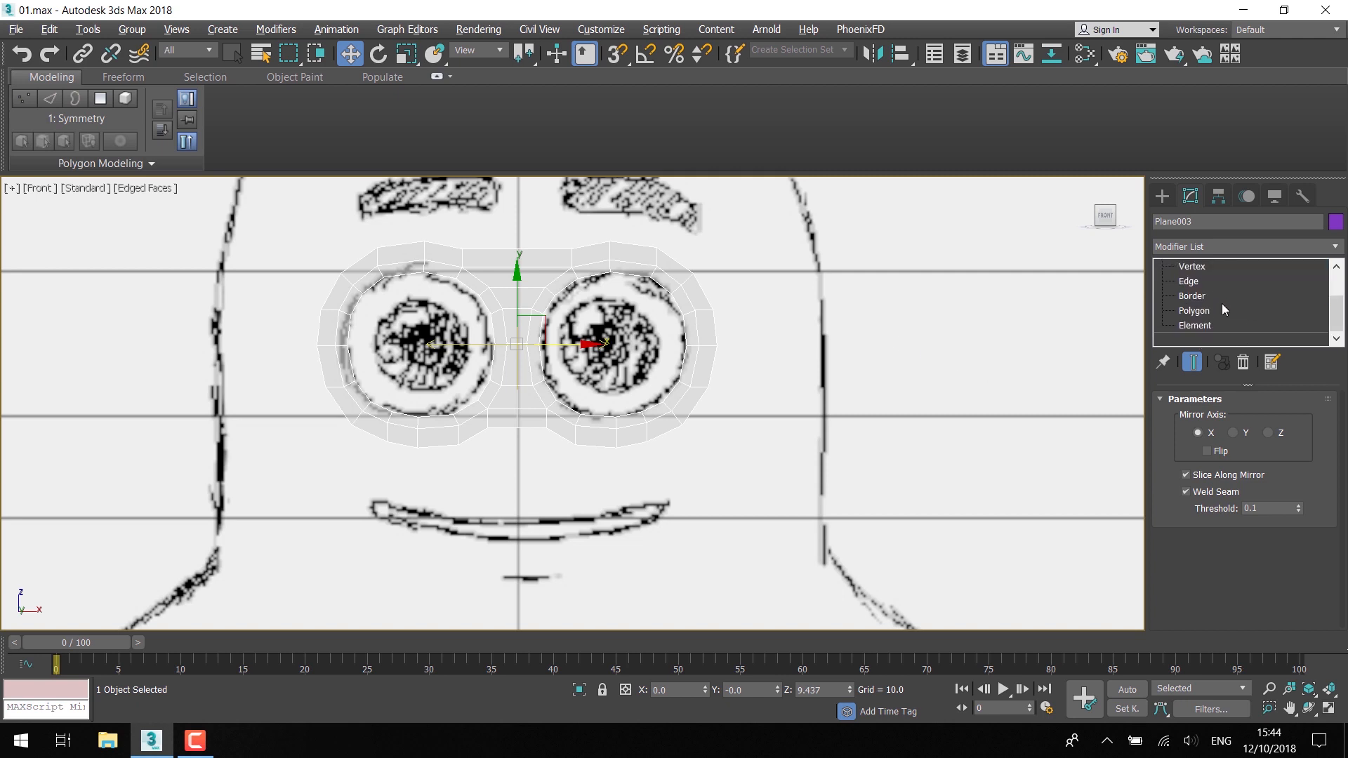
{"action": "left_click", "coordinate": [1204, 310]}
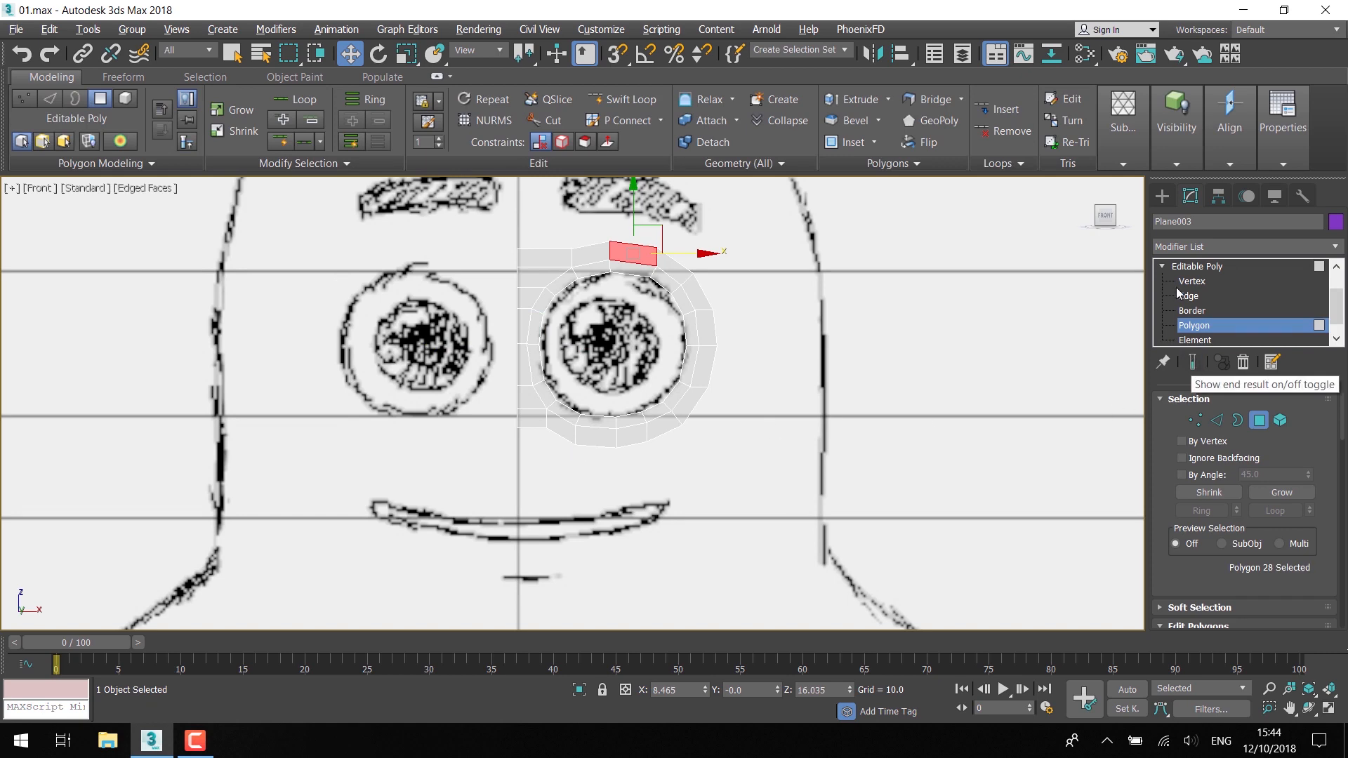
{"action": "mouse_move", "coordinate": [1335, 298]}
{"action": "left_mouse_down"}
{"action": "mouse_move", "coordinate": [1342, 280]}
{"action": "mouse_move", "coordinate": [1341, 299]}
{"action": "left_mouse_up"}
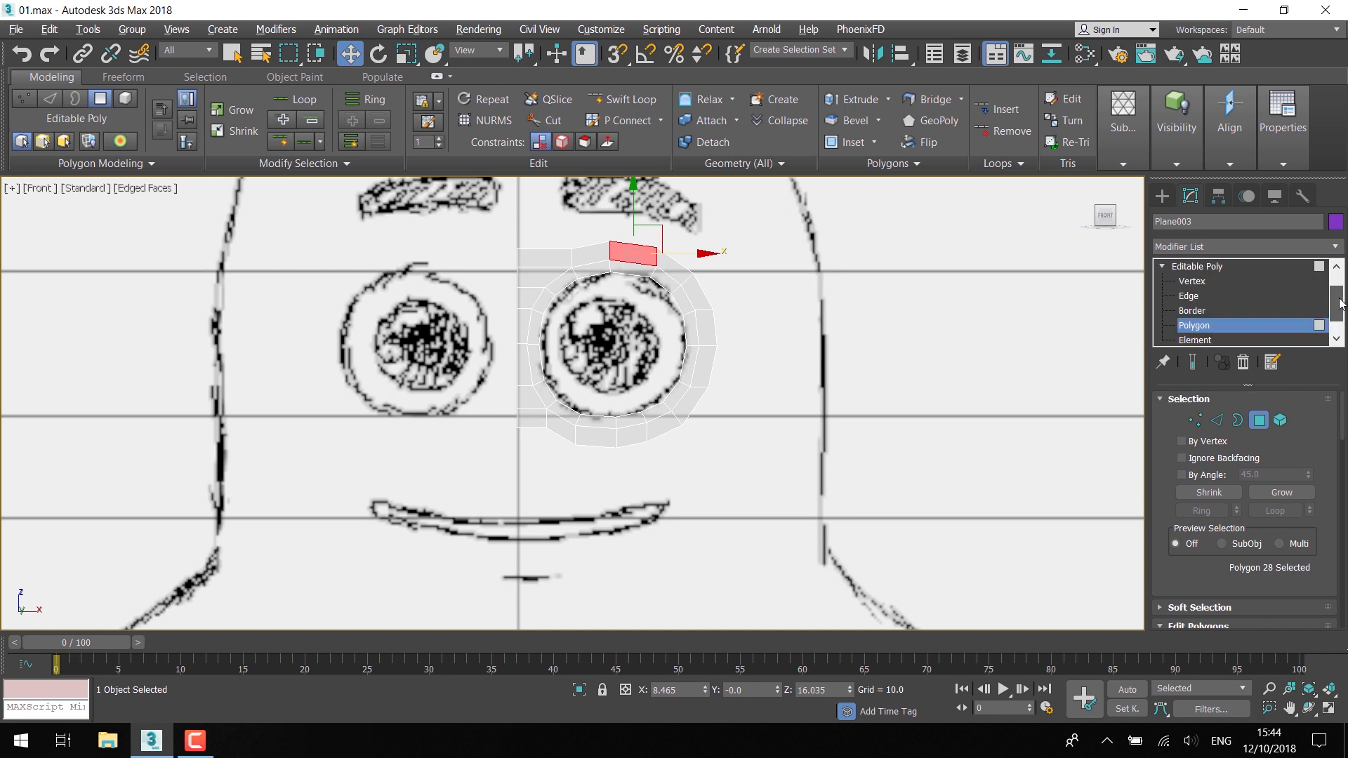
{"action": "left_click", "coordinate": [1192, 363]}
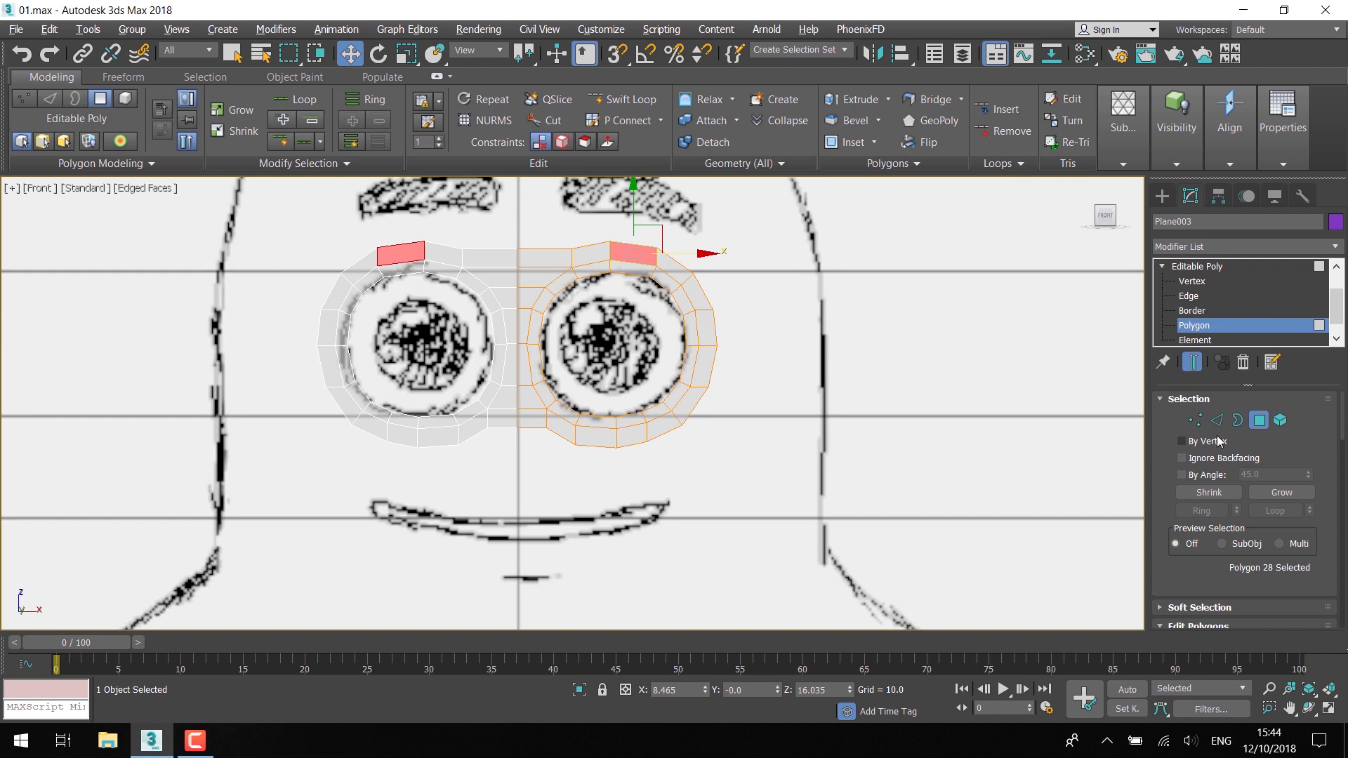
{"action": "left_click", "coordinate": [1192, 363]}
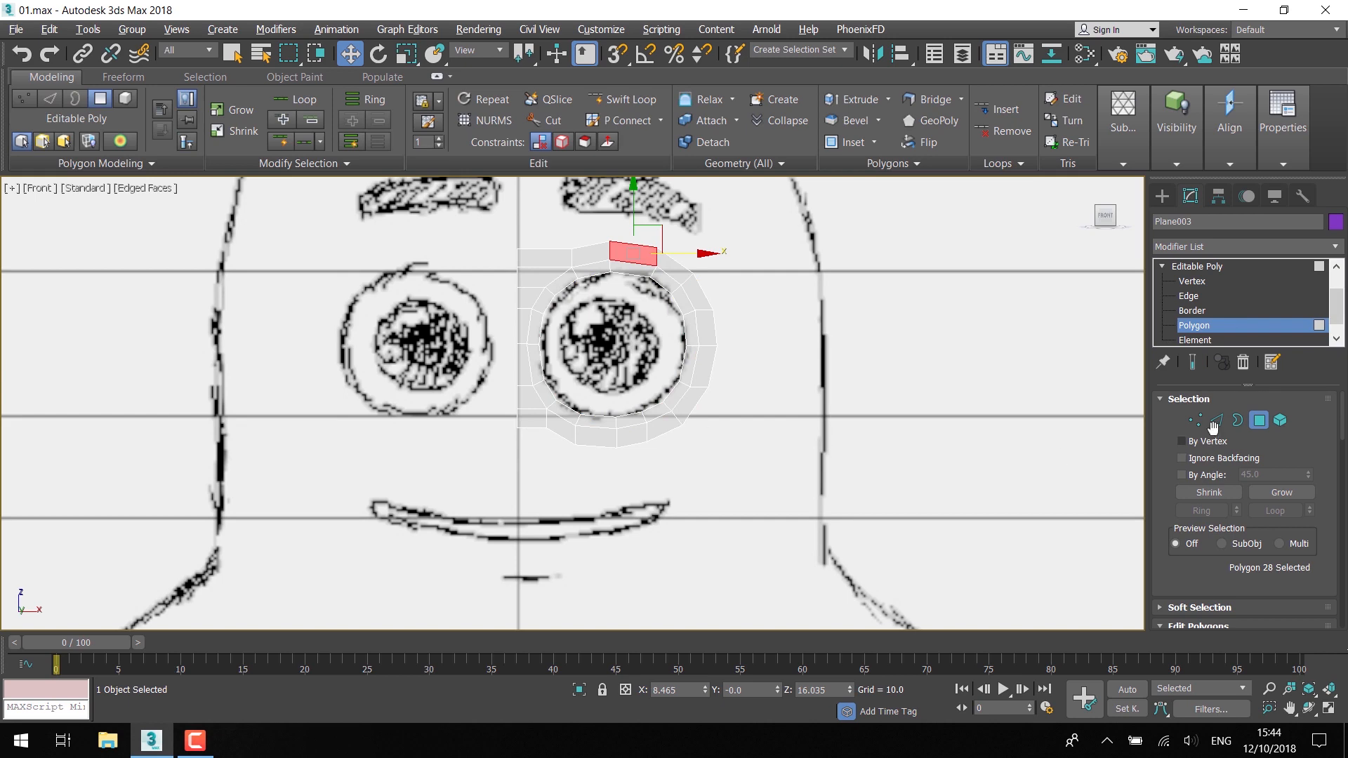
{"action": "left_click", "coordinate": [1217, 420]}
{"action": "left_click", "coordinate": [1193, 363]}
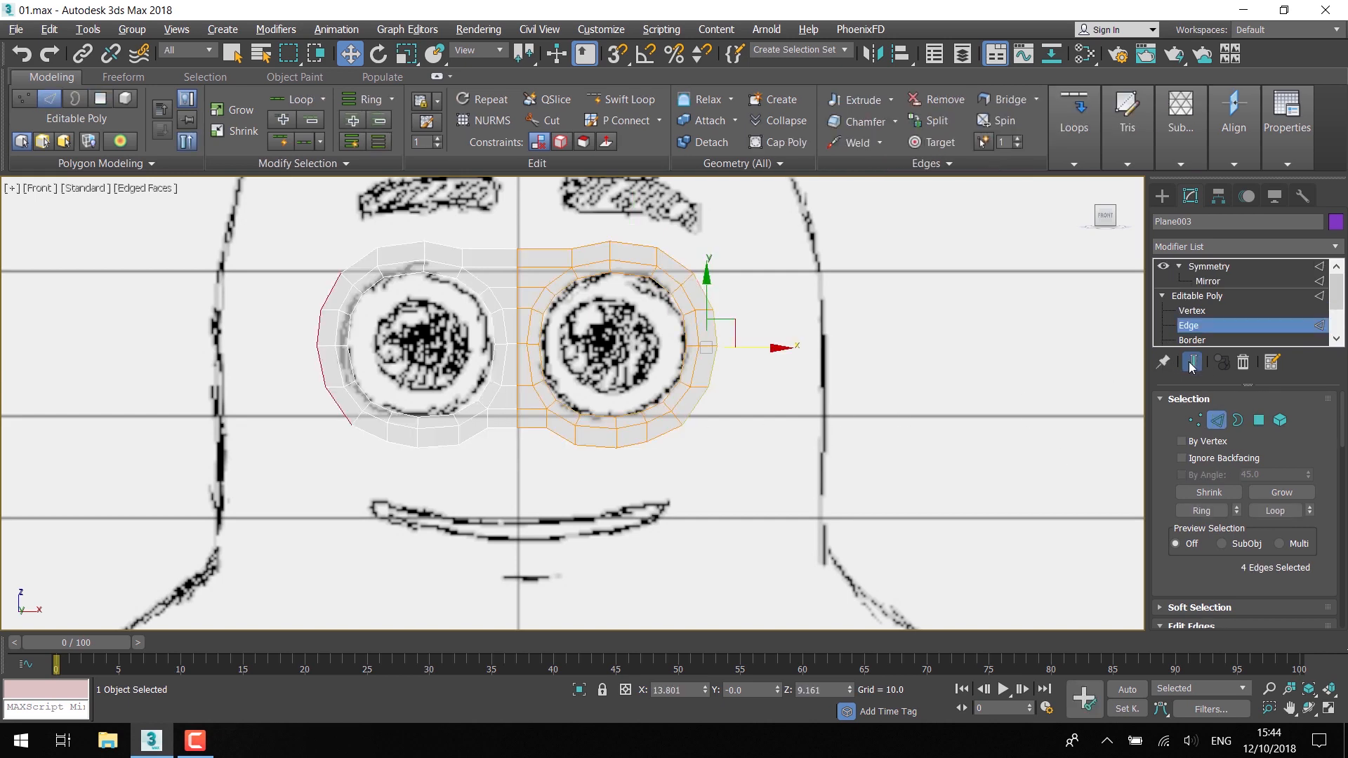
- Copy the four polygons along the underside of the eye ring, starting at the centre line, down to just above the mouth
{"action": "key", "text": "4"}
{"action": "left_click", "coordinate": [532, 419]}
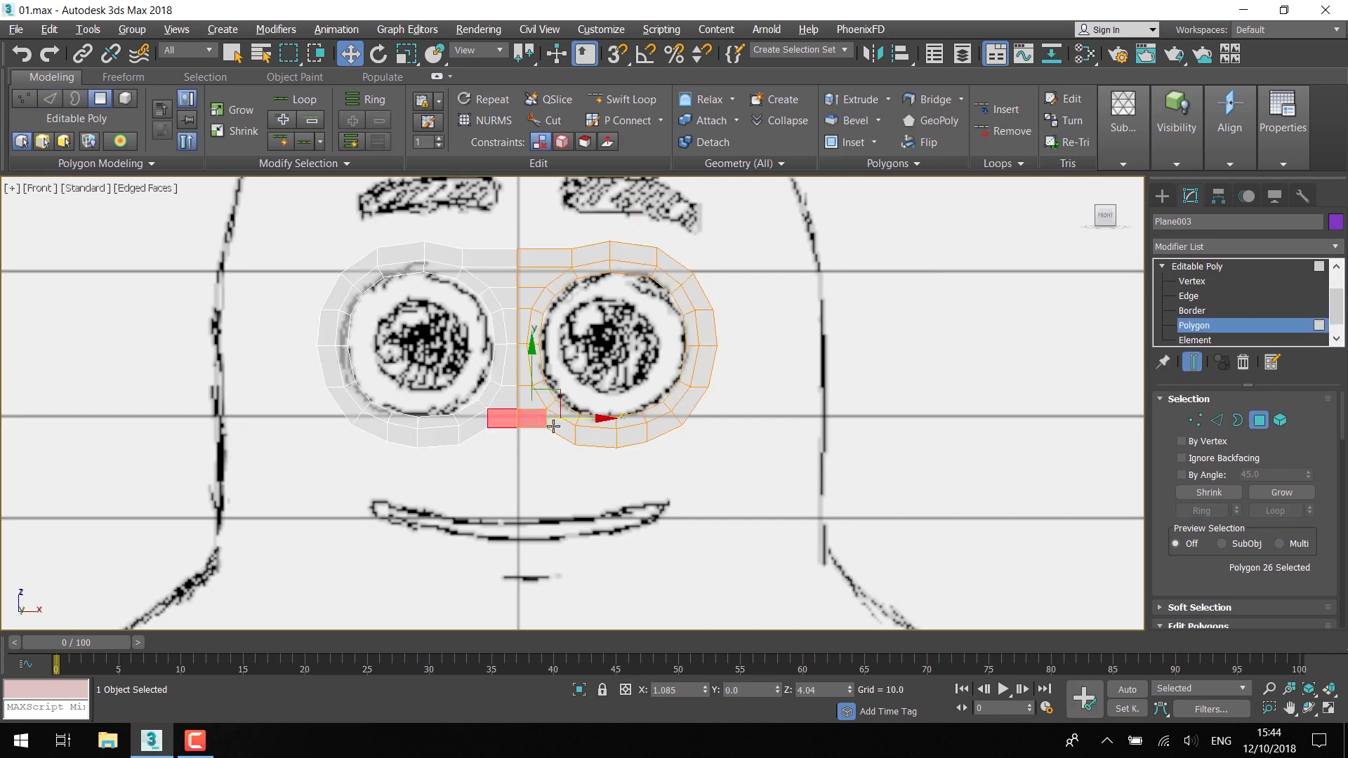
{"action": "left_click", "coordinate": [561, 427], "text": "ctrl"}
{"action": "left_click", "coordinate": [597, 437], "text": "ctrl"}
{"action": "left_click", "coordinate": [634, 436], "text": "ctrl"}
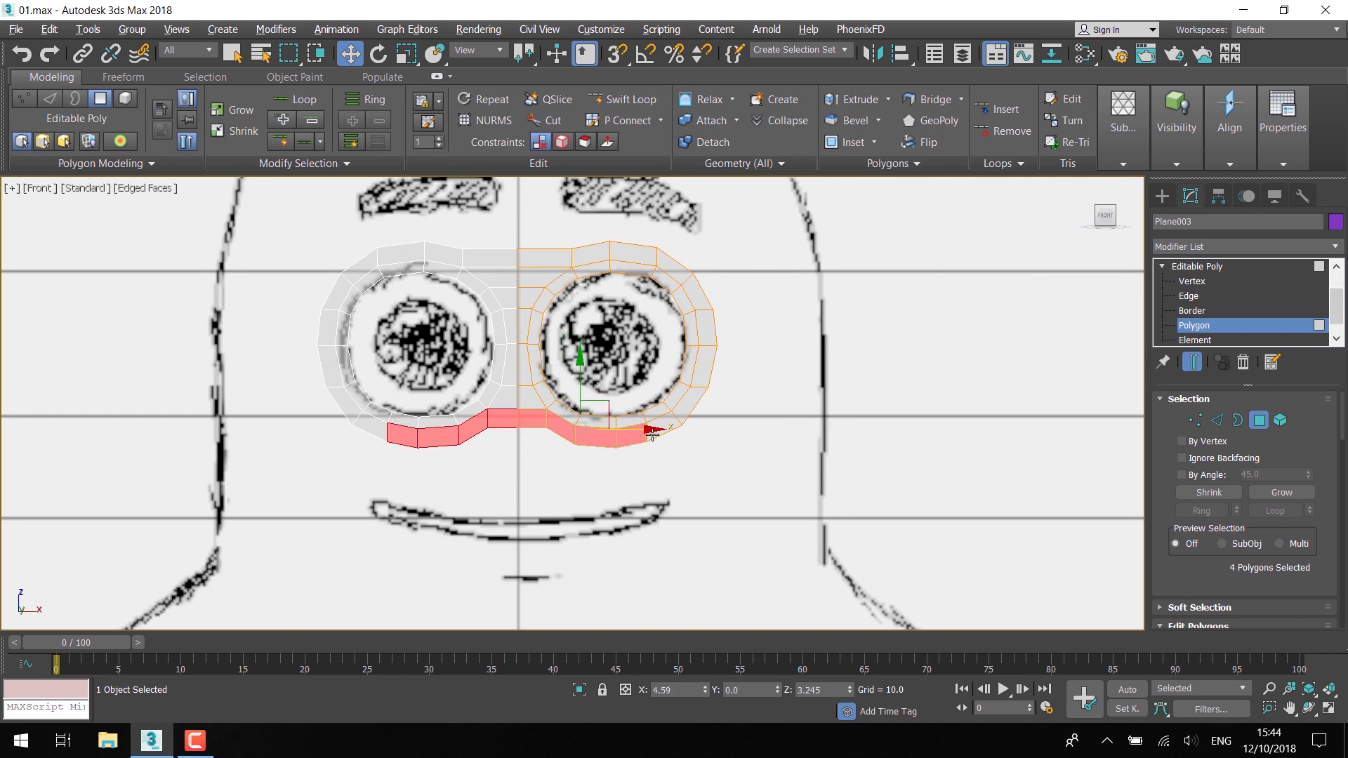
{"action": "left_click", "coordinate": [653, 433], "text": "ctrl"}
{"action": "left_click_drag", "start_coordinate": [652, 436], "coordinate": [636, 498], "text": "shift"}
{"action": "key", "text": "Return"}
- Move the copied strip's vertex pairs vertically so that the strip follows the curve of the mouth's upper line
{"action": "left_click", "coordinate": [1190, 422]}
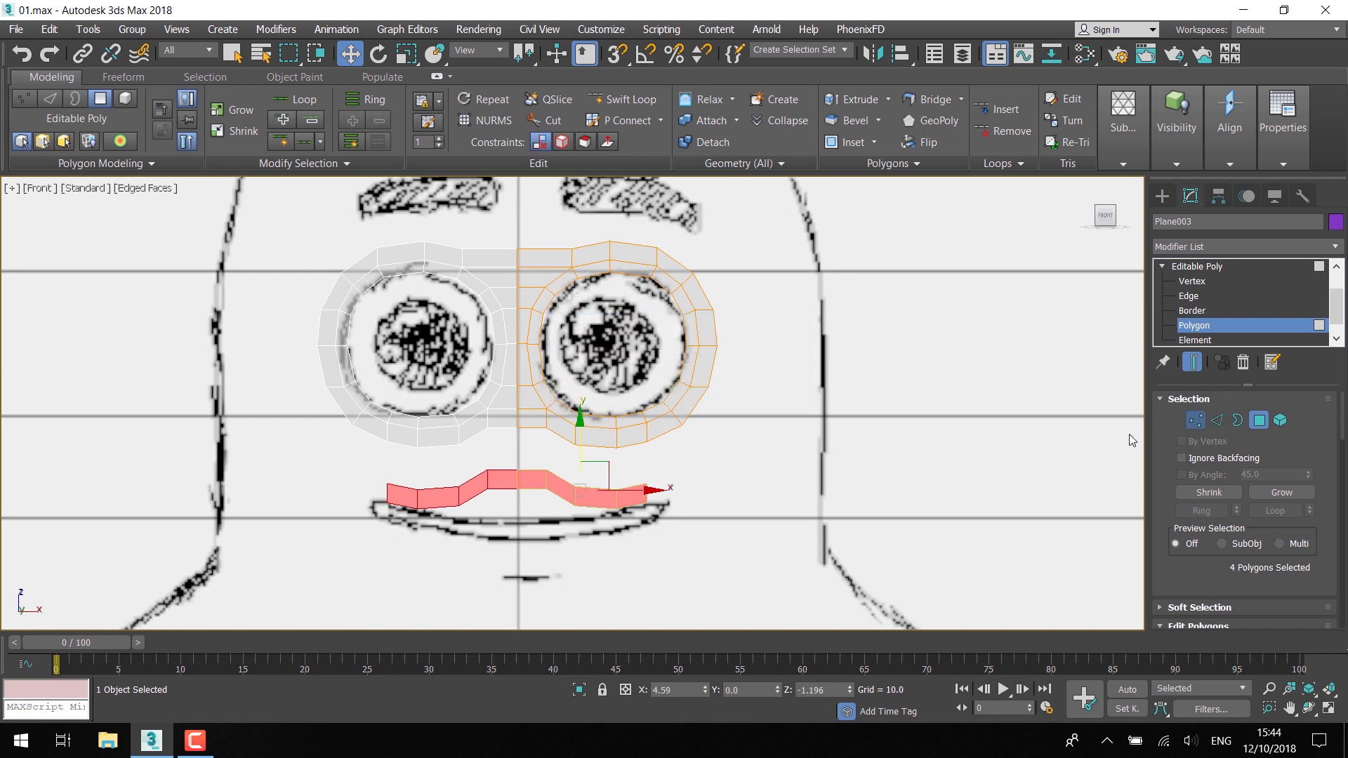
{"action": "left_click_drag", "start_coordinate": [524, 466], "coordinate": [504, 496]}
{"action": "left_click_drag", "start_coordinate": [517, 430], "coordinate": [537, 495]}
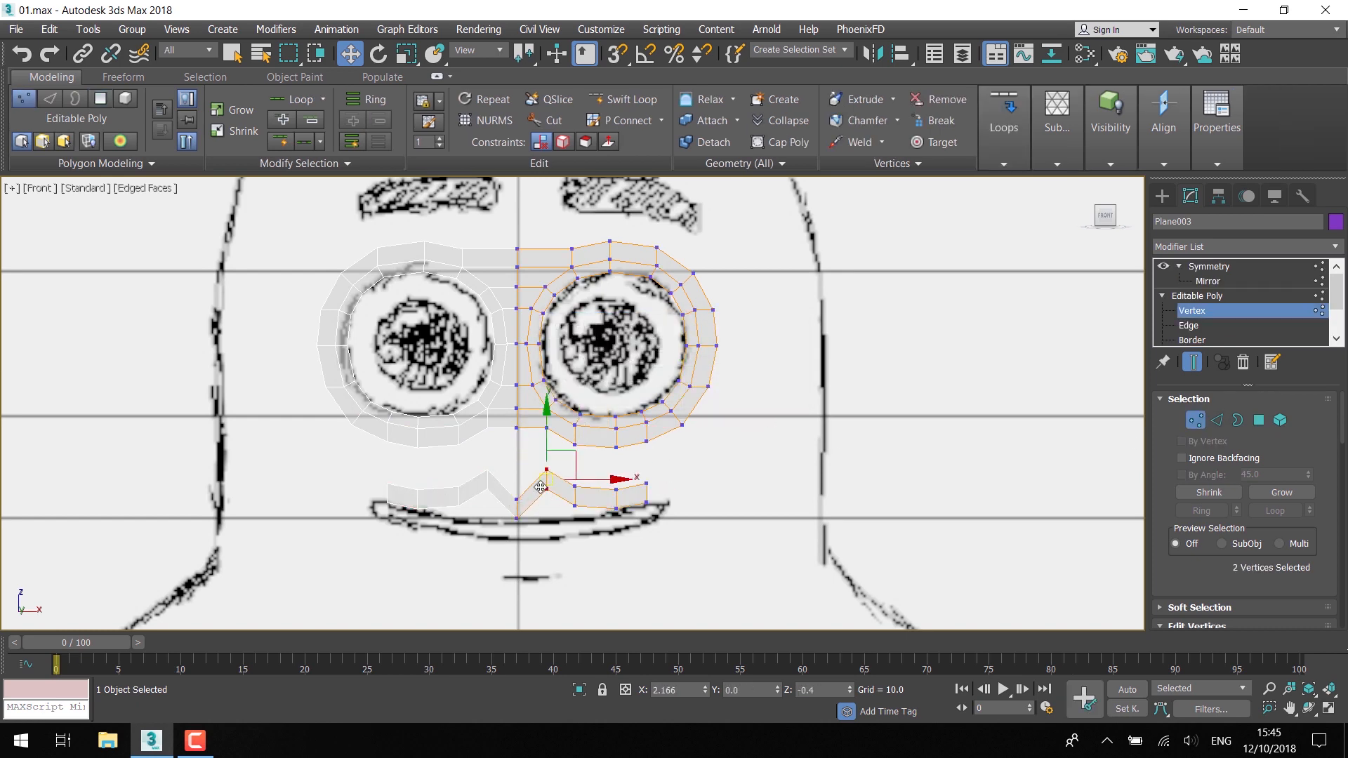
{"action": "scroll", "coordinate": [544, 485], "scroll_direction": "up", "scroll_amount": 3}
{"action": "left_click_drag", "start_coordinate": [553, 293], "coordinate": [587, 452]}
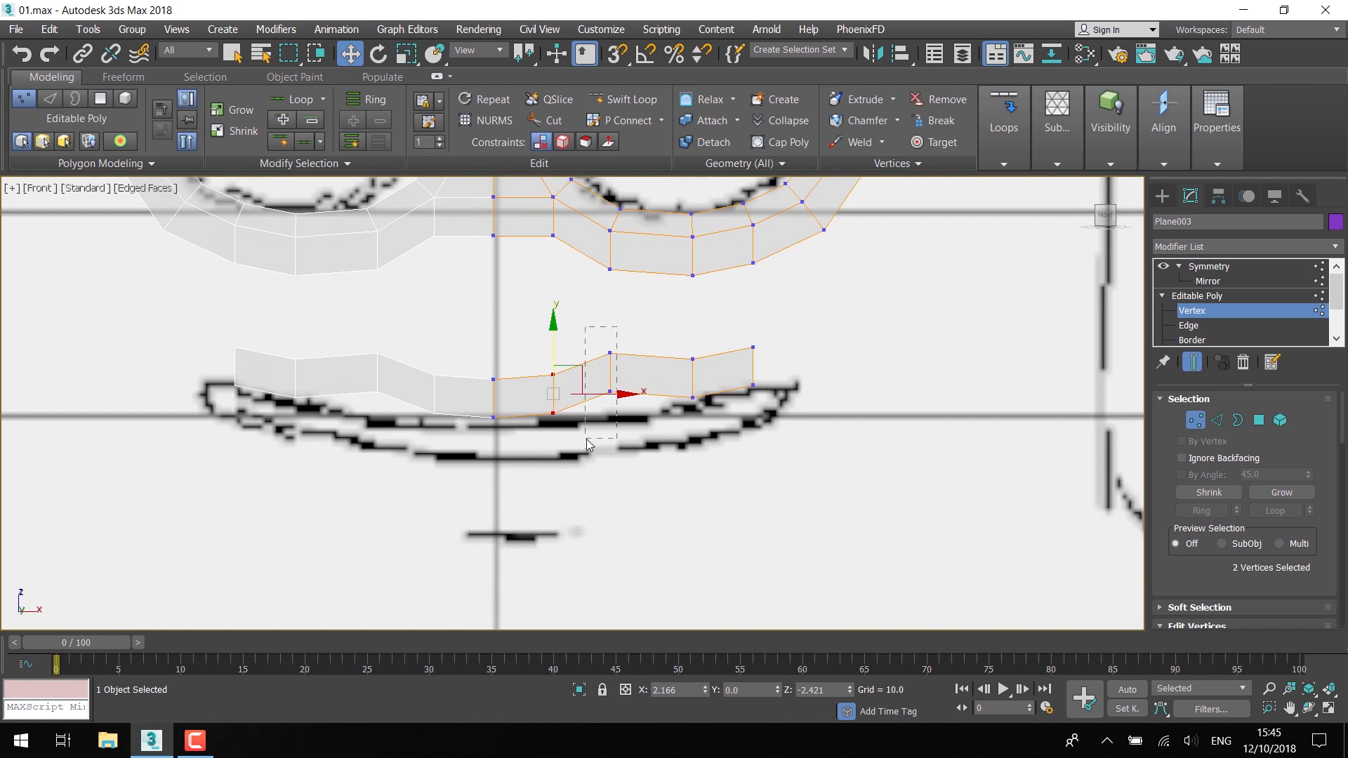
{"action": "left_click_drag", "start_coordinate": [613, 320], "coordinate": [584, 345]}
{"action": "left_click_drag", "start_coordinate": [706, 339], "coordinate": [680, 420]}
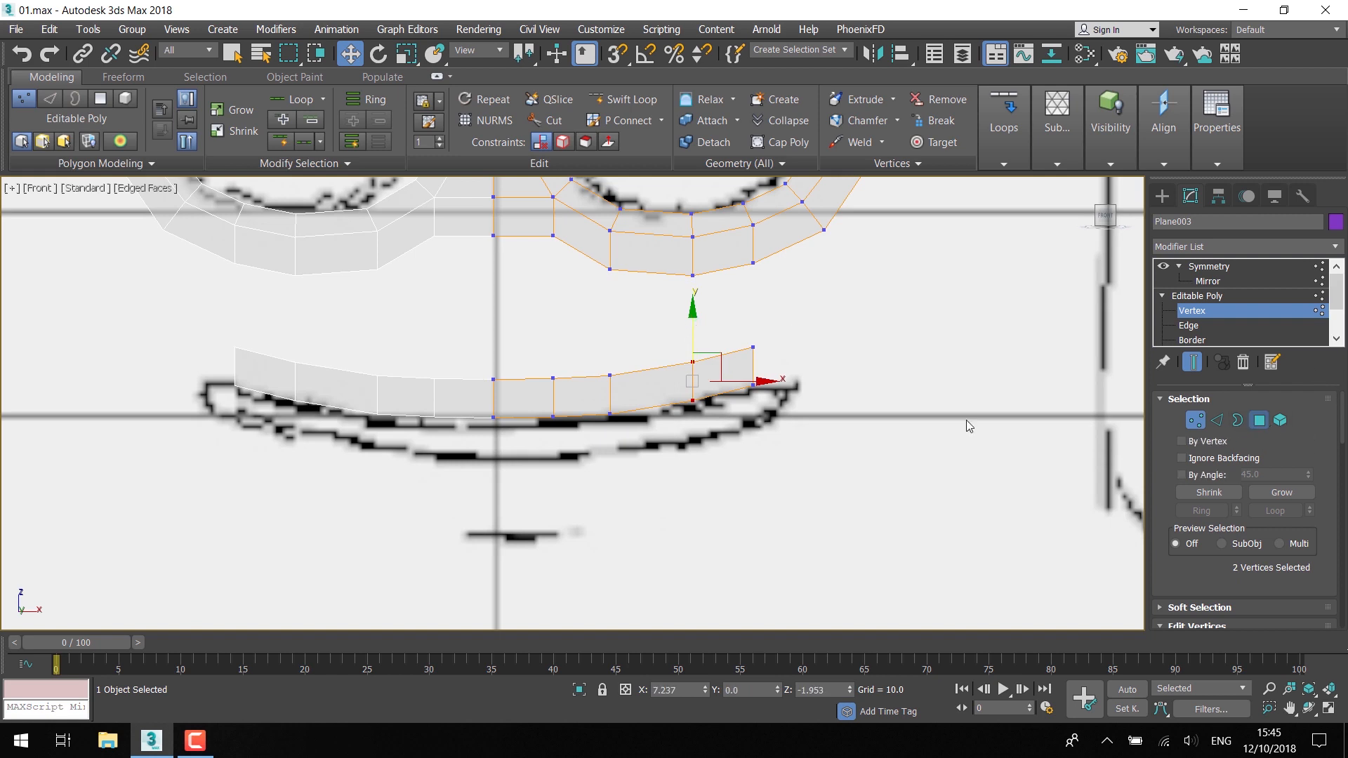
- Copy the polygon strip above the mouth down to the mouth's lower line
{"action": "key", "text": "4"}
{"action": "left_click_drag", "start_coordinate": [621, 332], "coordinate": [619, 409], "text": "shift"}
{"action": "left_click", "coordinate": [750, 385]}
{"action": "key", "text": "2"}
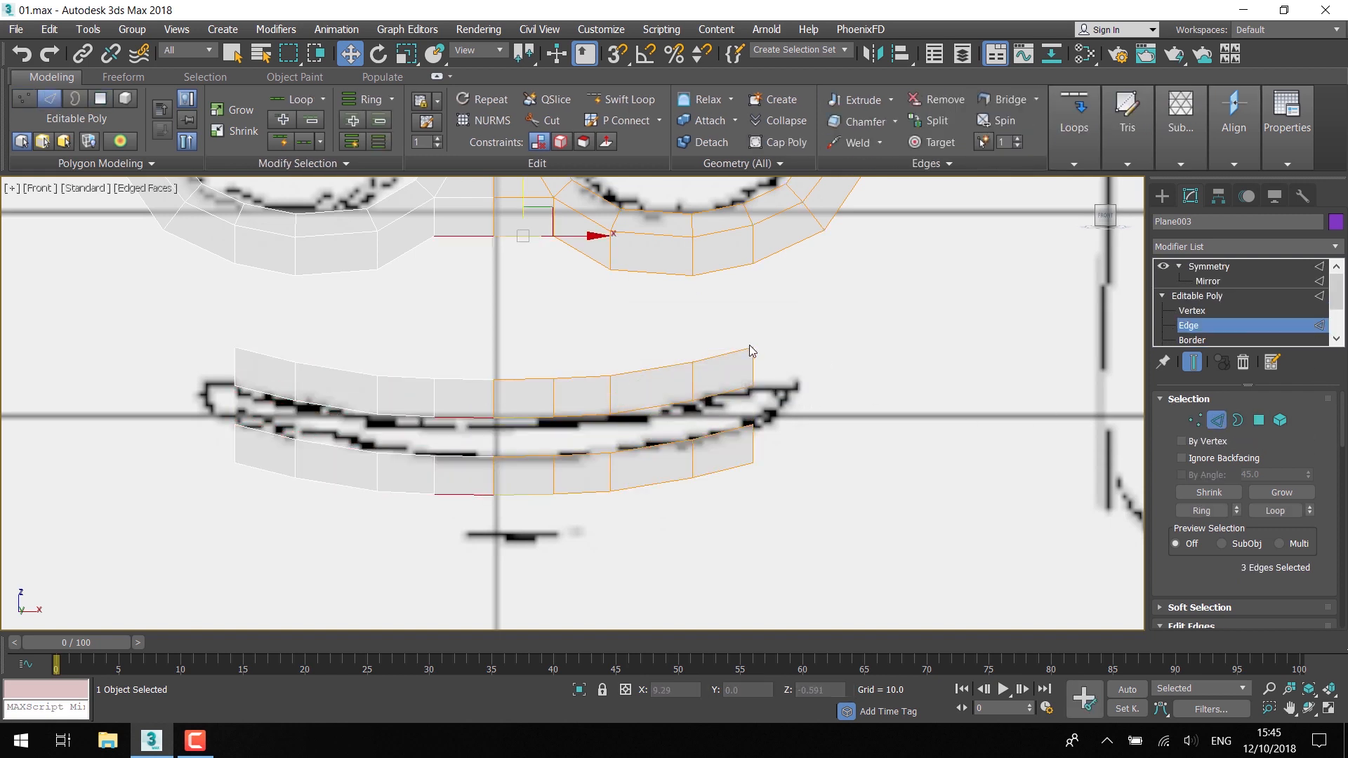
- Move the outer end vertices of both mouth strips outward past the corner of the mouth
{"action": "left_click", "coordinate": [1195, 421]}
{"action": "left_click", "coordinate": [753, 347]}
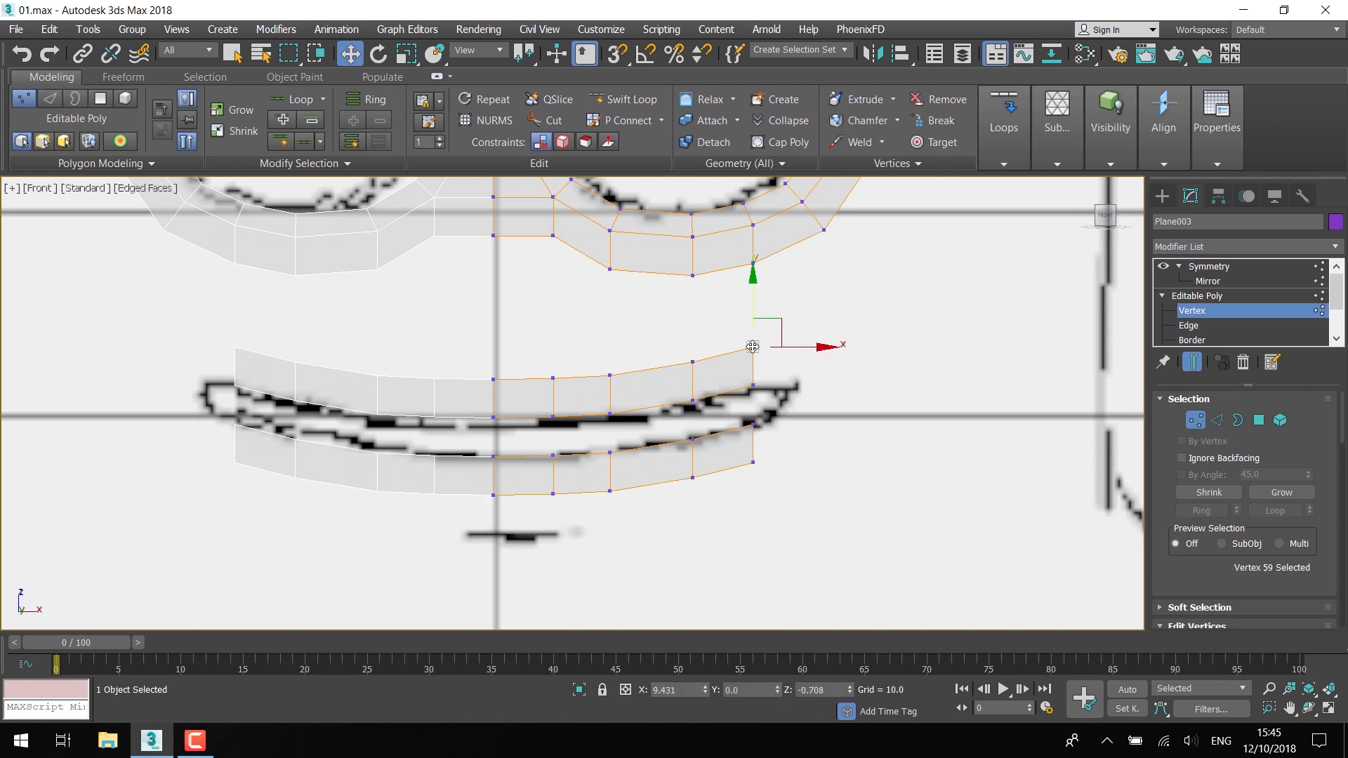
{"action": "left_click_drag", "start_coordinate": [778, 323], "coordinate": [818, 311]}
{"action": "left_click_drag", "start_coordinate": [753, 462], "coordinate": [825, 463]}
- Bridge the end edges of the two mouth strips and add a Swift Loop edge across the middle of the new corner polygon
{"action": "left_click", "coordinate": [1217, 420]}
{"action": "left_click", "coordinate": [773, 362]}
{"action": "left_click", "coordinate": [788, 443], "text": "ctrl"}
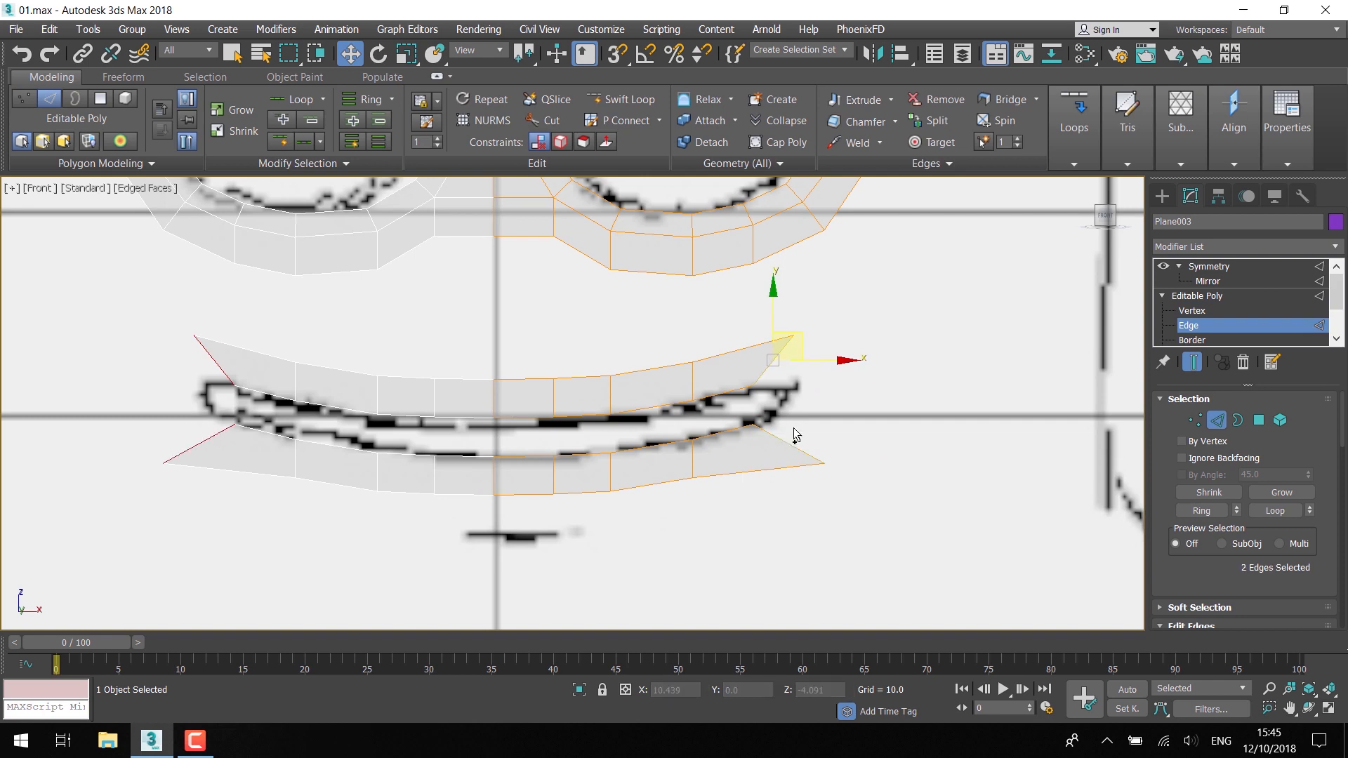
{"action": "left_click", "coordinate": [1008, 101]}
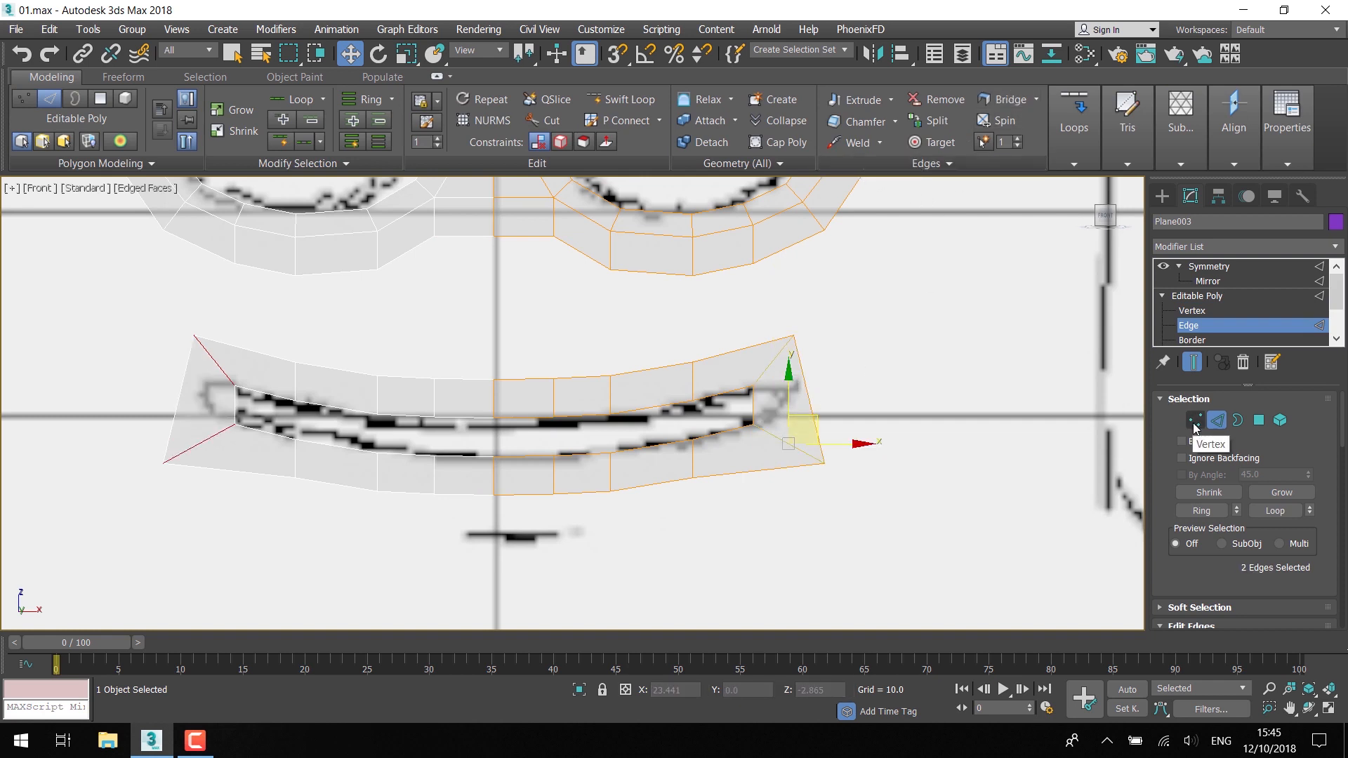
{"action": "left_click", "coordinate": [622, 100]}
{"action": "left_click", "coordinate": [810, 402]}
{"action": "right_click", "coordinate": [820, 424]}
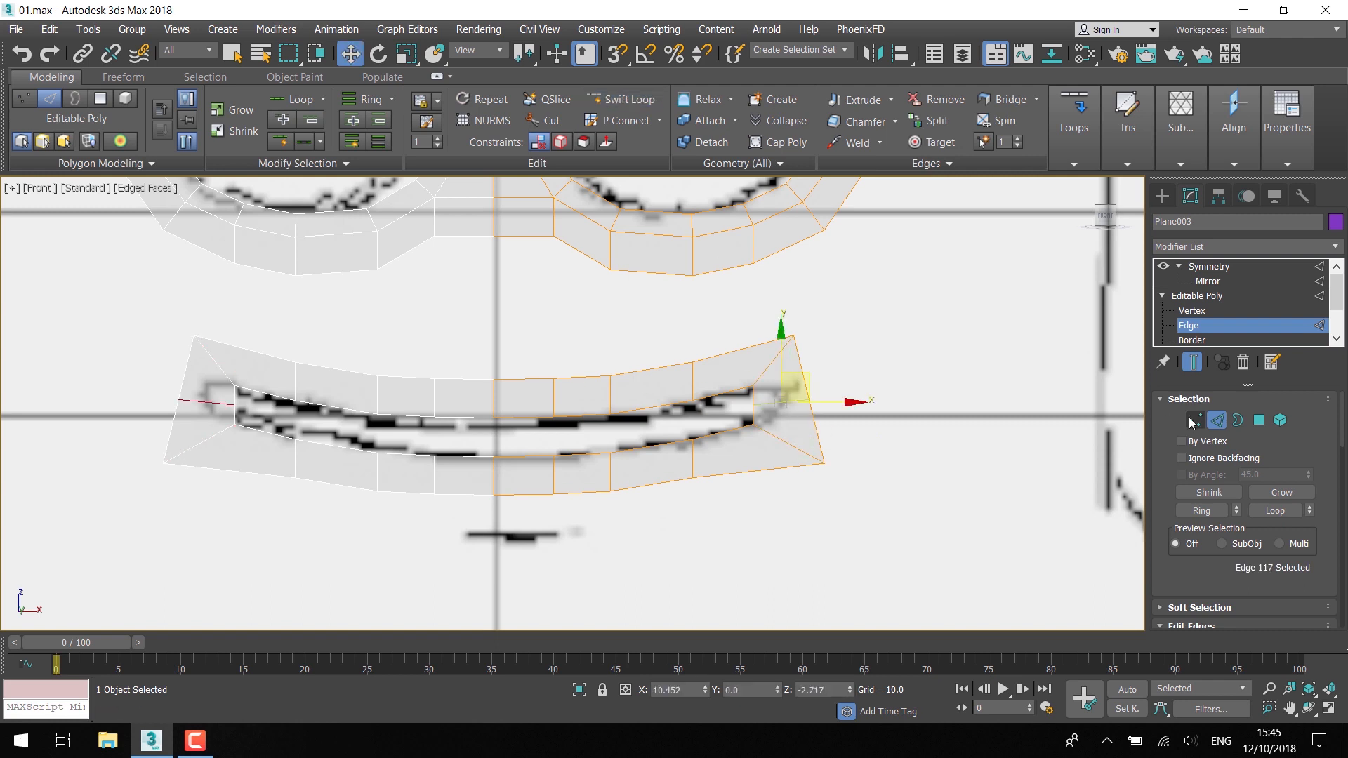
- Move the inner and outer vertices at the mouth corner so the lip ring wraps around the sketched corner
{"action": "left_click", "coordinate": [1196, 421]}
{"action": "left_click_drag", "start_coordinate": [807, 401], "coordinate": [834, 397]}
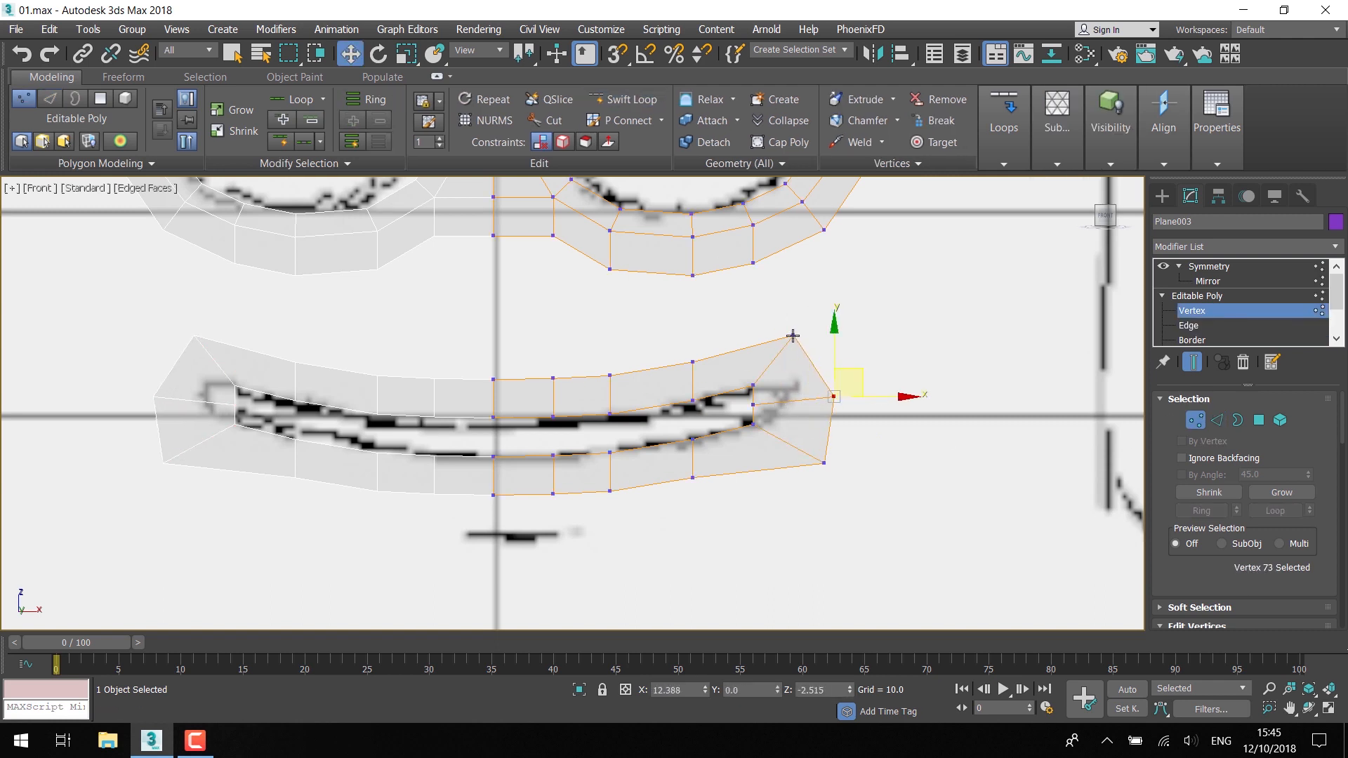
{"action": "left_click_drag", "start_coordinate": [752, 385], "coordinate": [739, 393]}
{"action": "left_click_drag", "start_coordinate": [753, 424], "coordinate": [871, 356]}
{"action": "left_click", "coordinate": [833, 397]}
{"action": "left_click_drag", "start_coordinate": [793, 336], "coordinate": [791, 352]}
{"action": "left_click_drag", "start_coordinate": [824, 465], "coordinate": [813, 465]}
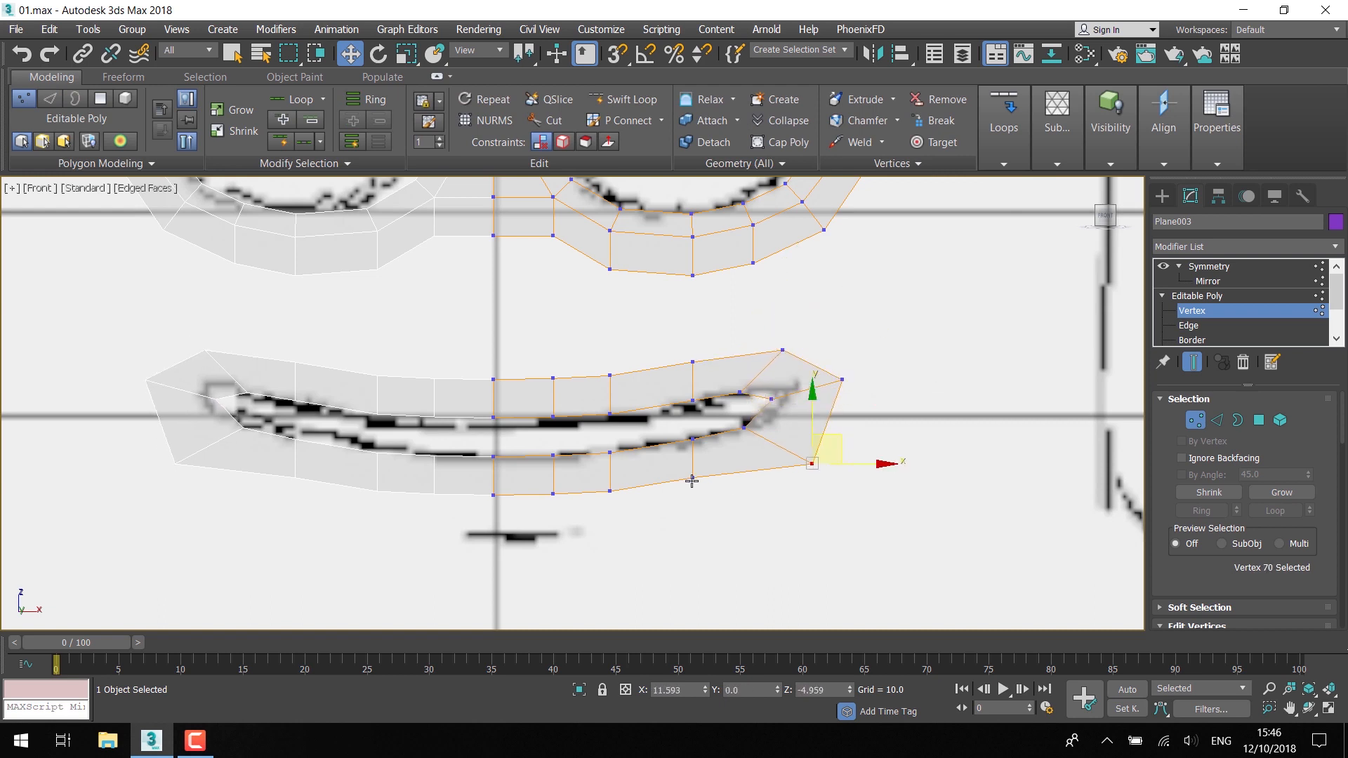
{"action": "left_click_drag", "start_coordinate": [693, 478], "coordinate": [698, 484]}
{"action": "left_click_drag", "start_coordinate": [813, 463], "coordinate": [791, 443]}
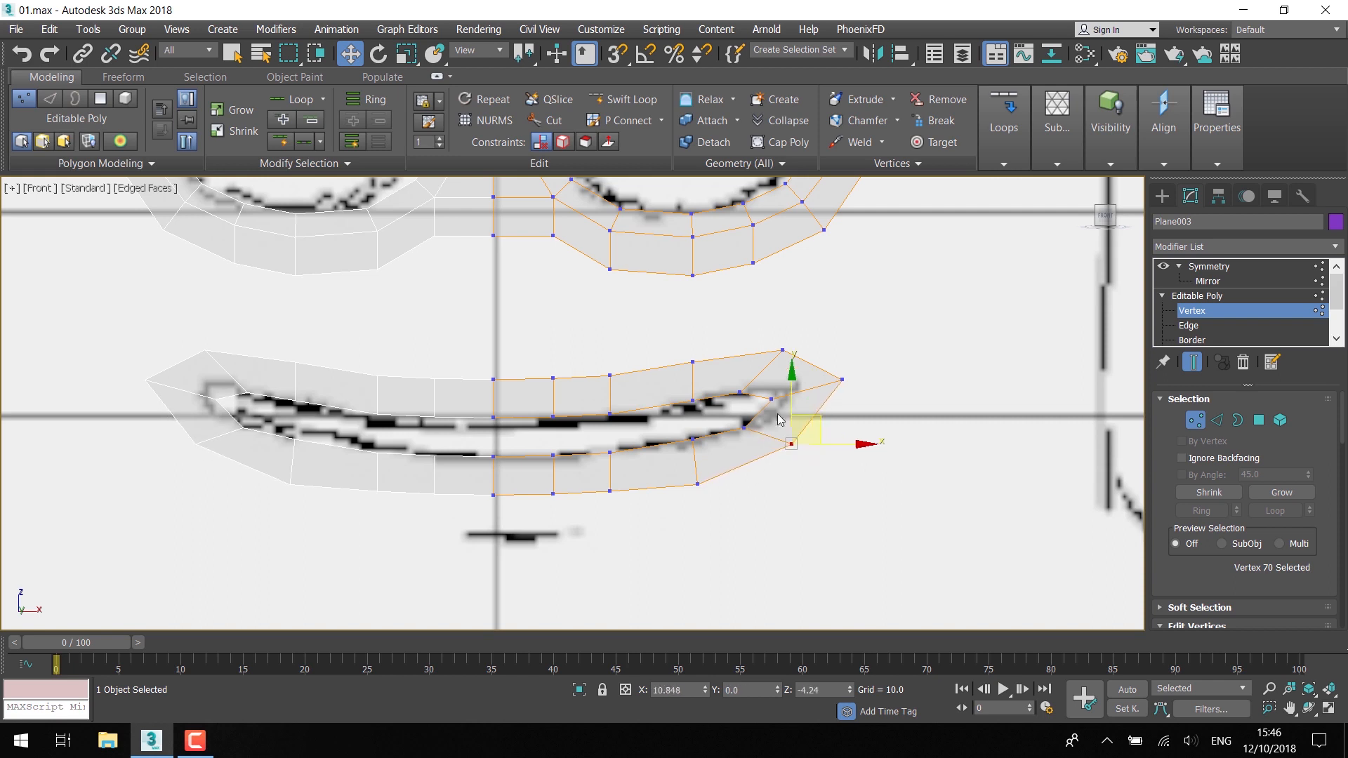
- Bridge the four upper edges of the lip ring to the four edges along the underside of the eye ring
{"action": "left_click", "coordinate": [1216, 420]}
{"action": "left_click", "coordinate": [738, 355]}
{"action": "left_click", "coordinate": [653, 368], "text": "ctrl"}
{"action": "left_click", "coordinate": [581, 377], "text": "ctrl"}
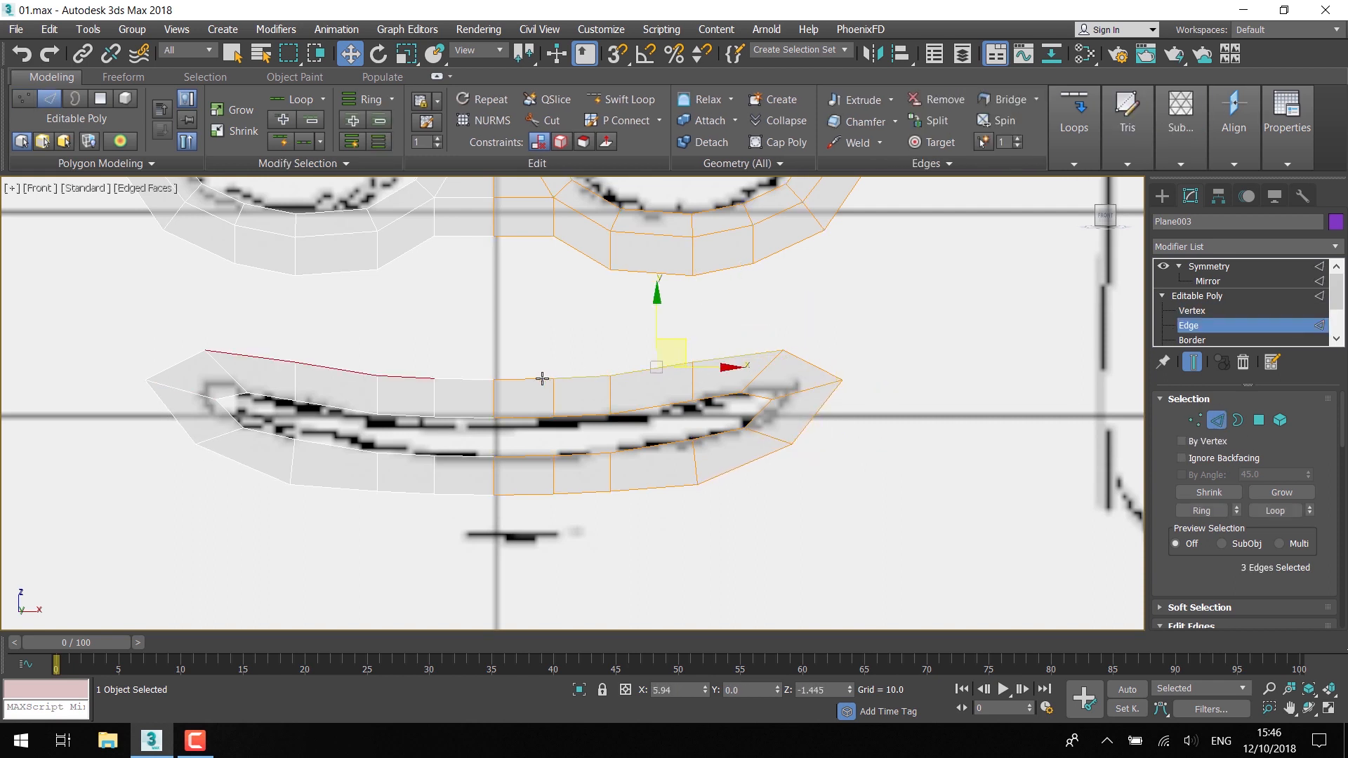
{"action": "left_click", "coordinate": [542, 380], "text": "ctrl"}
{"action": "left_click", "coordinate": [526, 236], "text": "ctrl"}
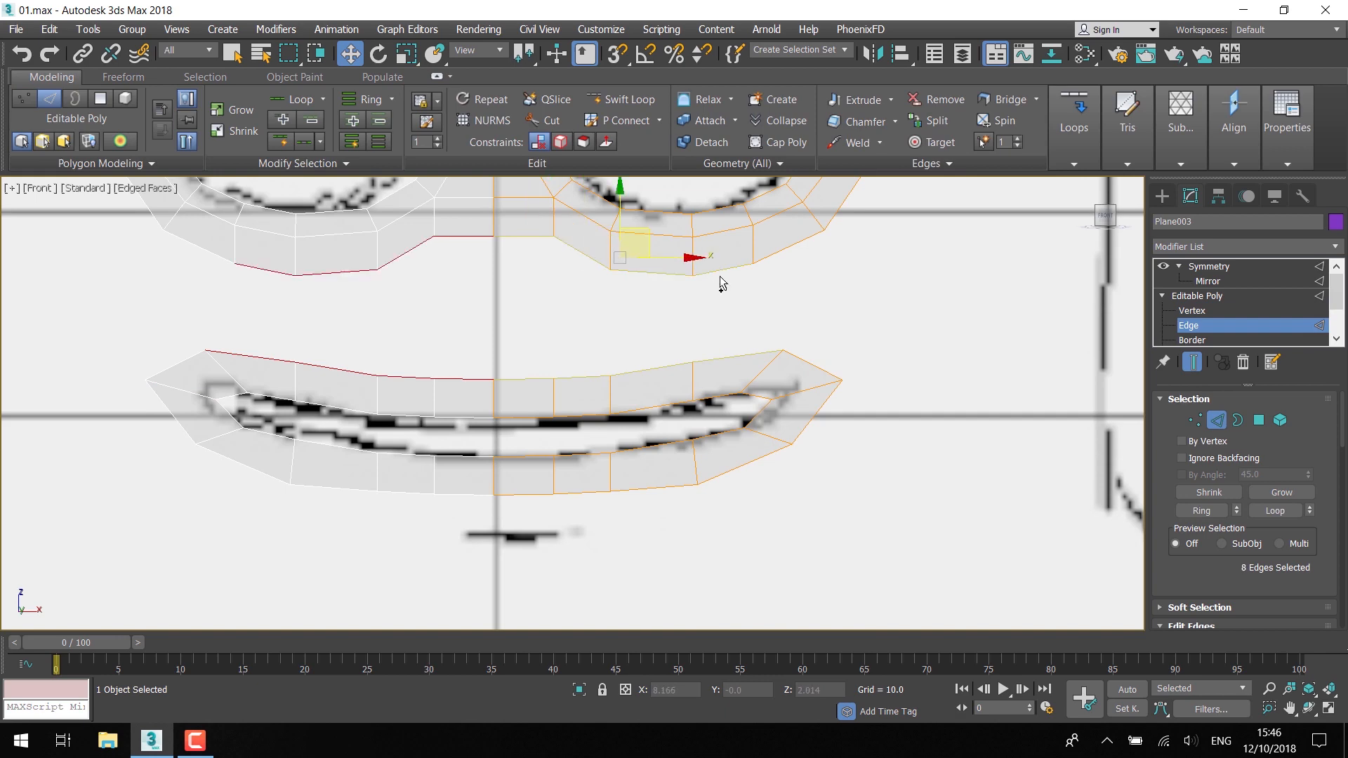
{"action": "left_click", "coordinate": [1004, 96]}
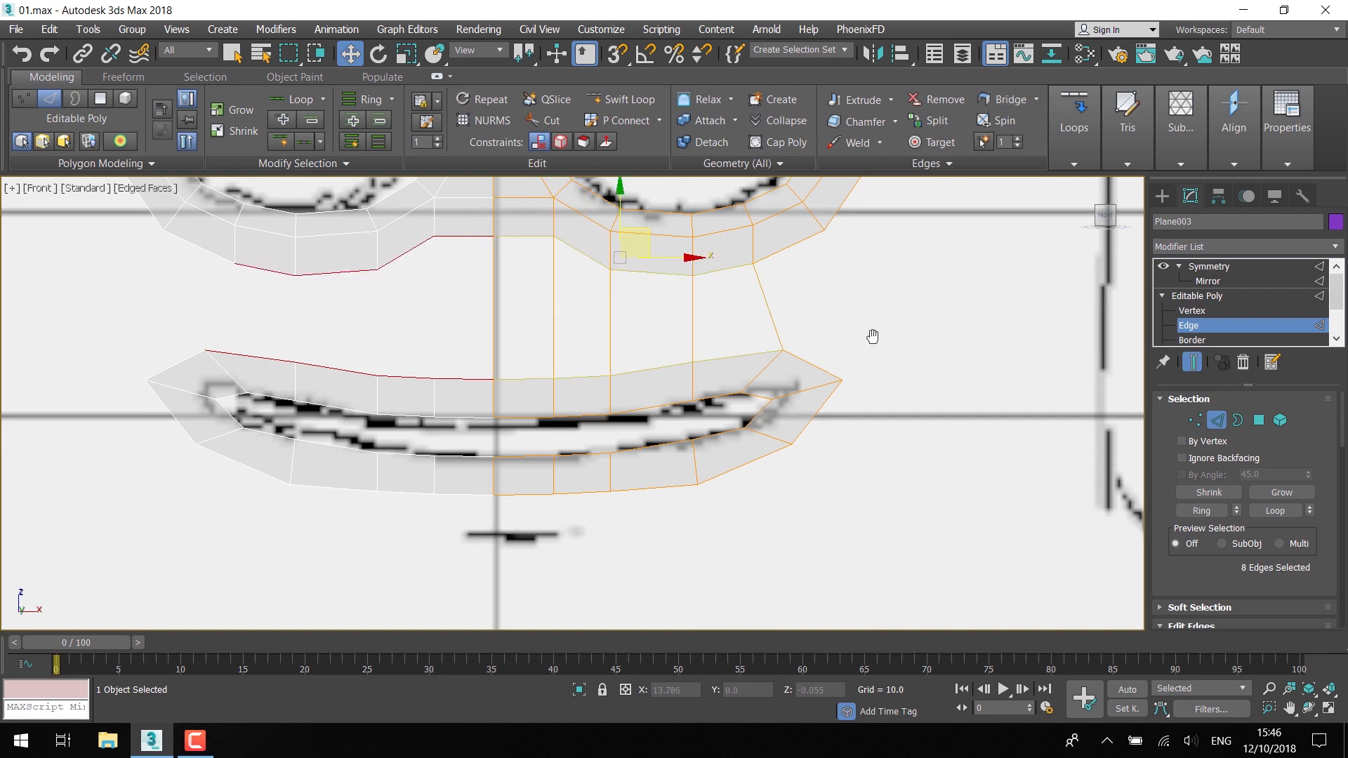
- Turn off the see-through display and check the mirrored face in the perspective view, returning to the front view
{"action": "middle_click_drag", "start_coordinate": [873, 337], "coordinate": [831, 467]}
{"action": "scroll", "coordinate": [832, 467], "scroll_direction": "down", "scroll_amount": 2}
{"action": "key", "text": "alt+w"}
{"action": "key", "text": "alt+w"}
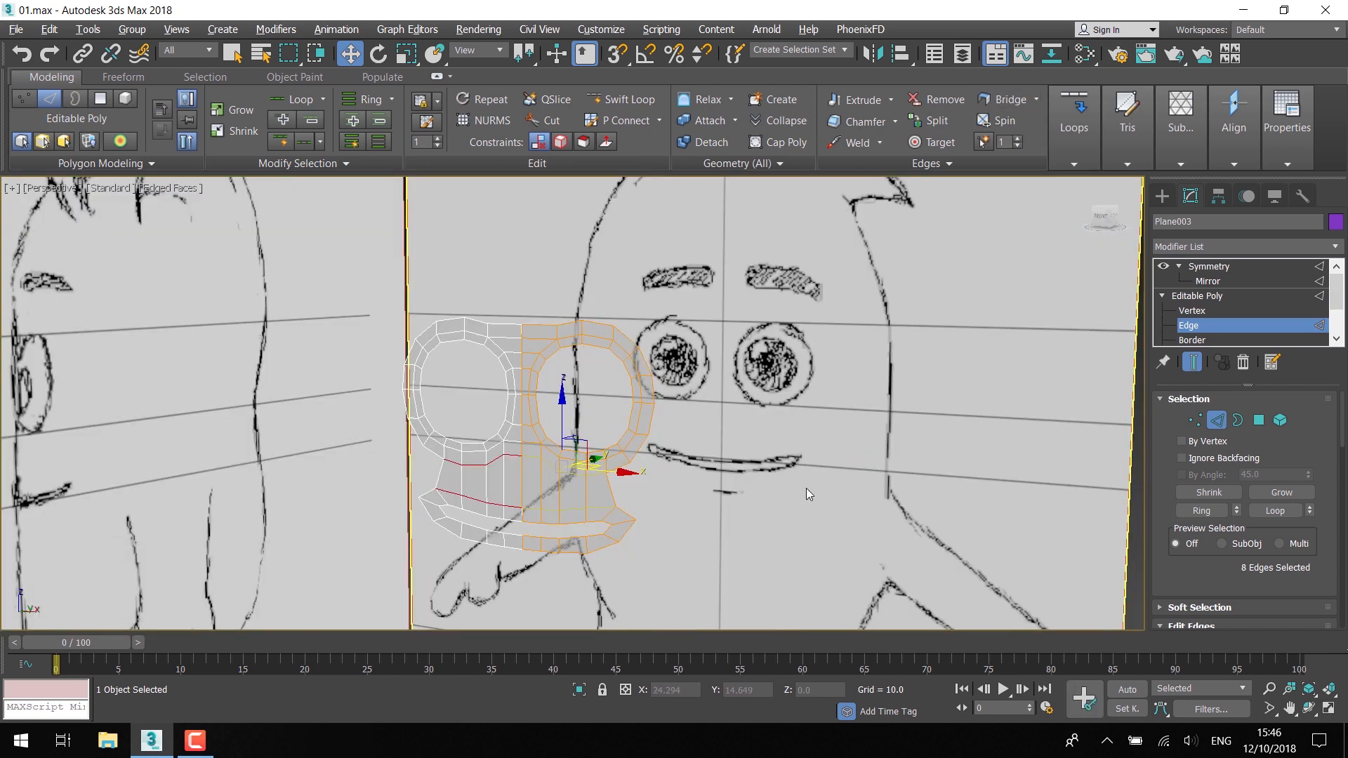
{"action": "key", "text": "alt+x"}
{"action": "key", "text": "alt+w"}
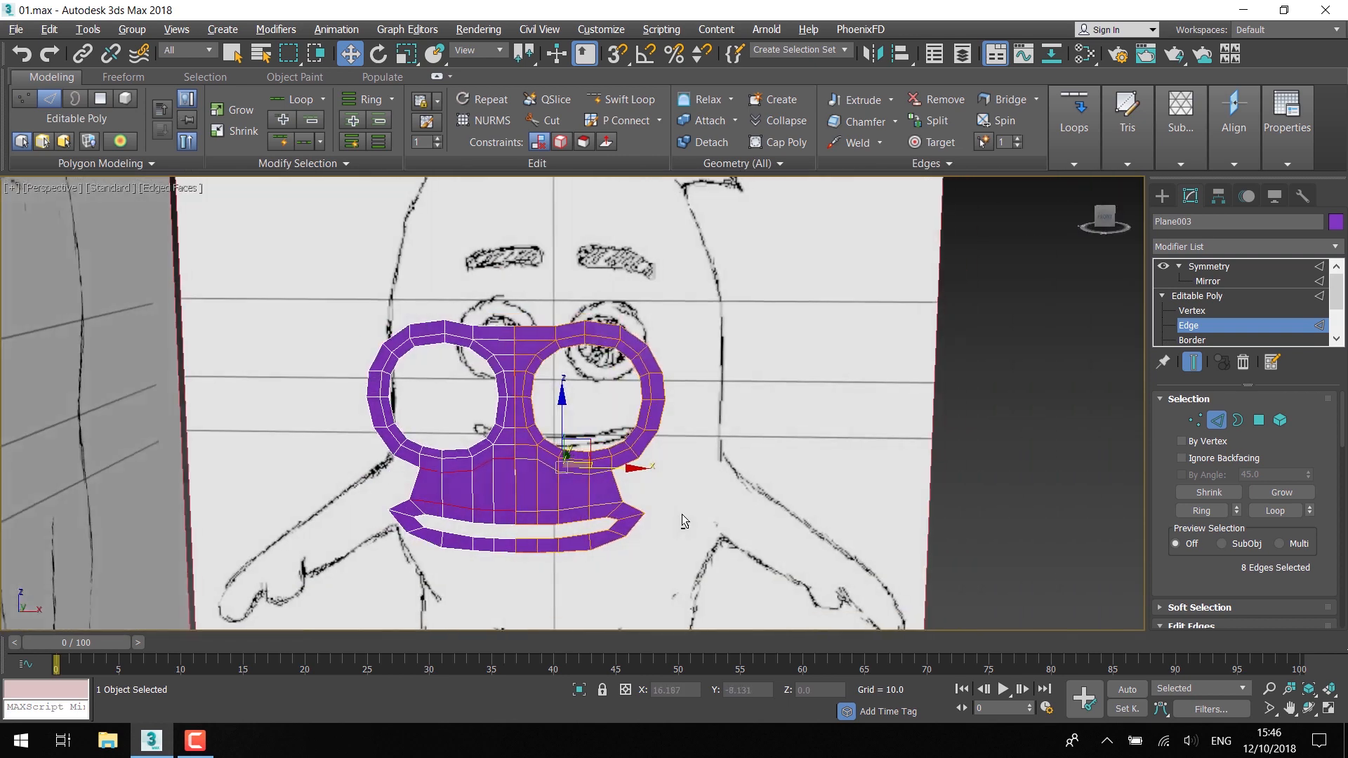
{"action": "key", "text": "alt+w"}
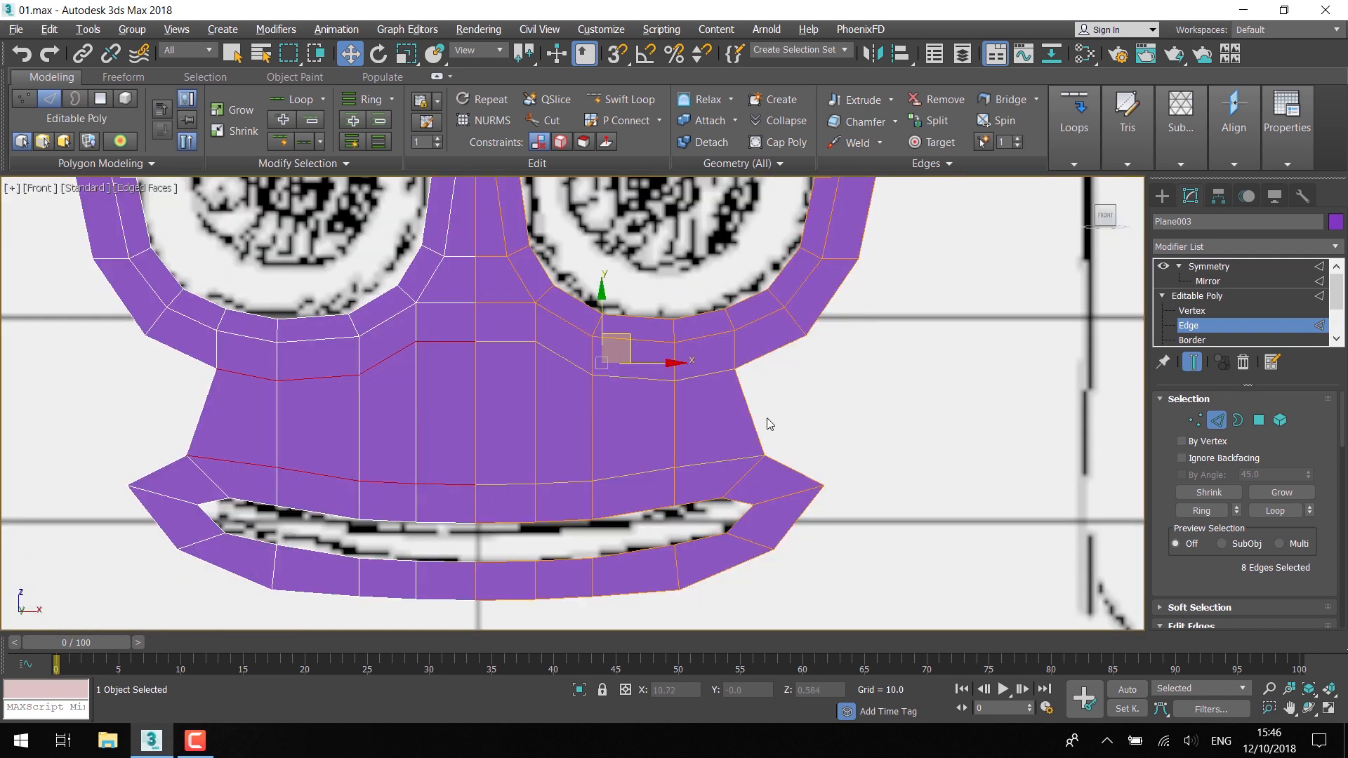
- Bridge the eye ring's lower outer edge to the mouth corner's edge and add a horizontal Swift Loop midway between eye and mouth
{"action": "left_click", "coordinate": [767, 352]}
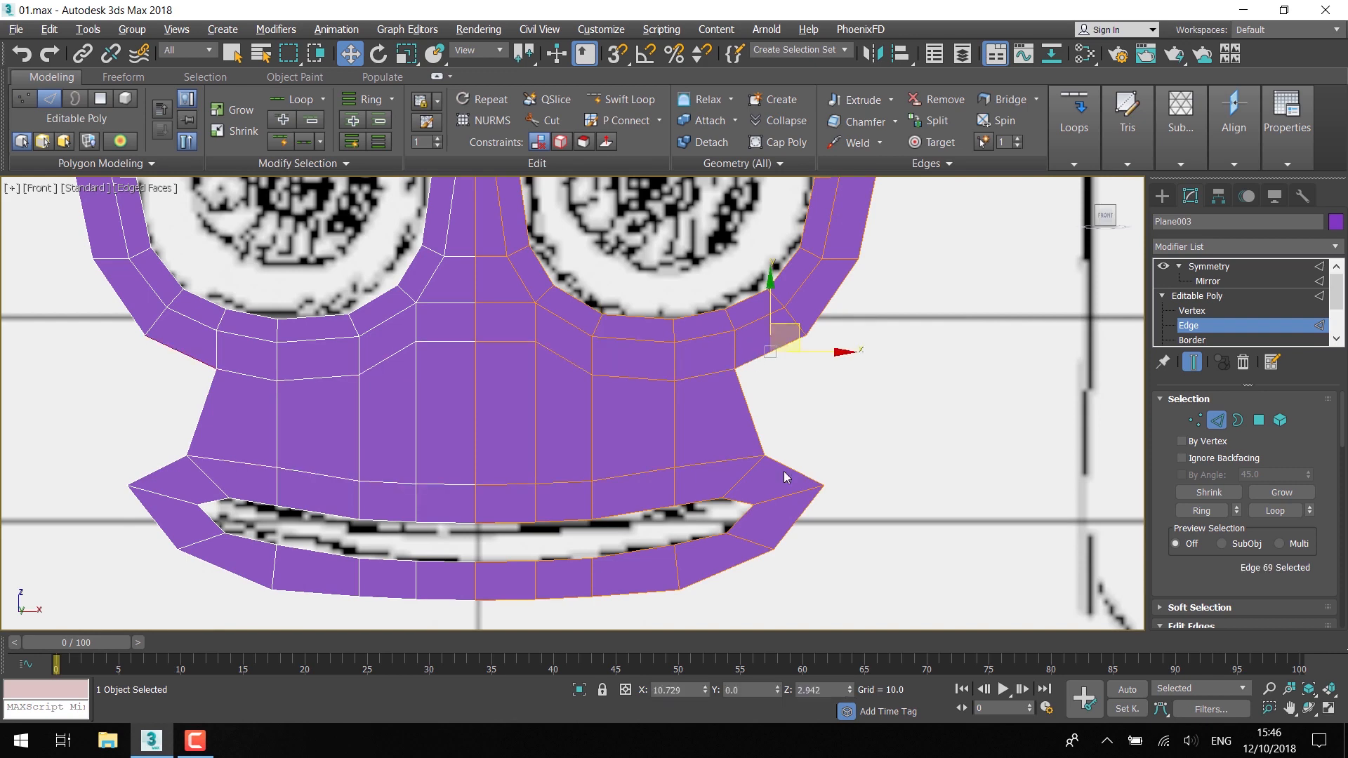
{"action": "left_click", "coordinate": [787, 468], "text": "ctrl"}
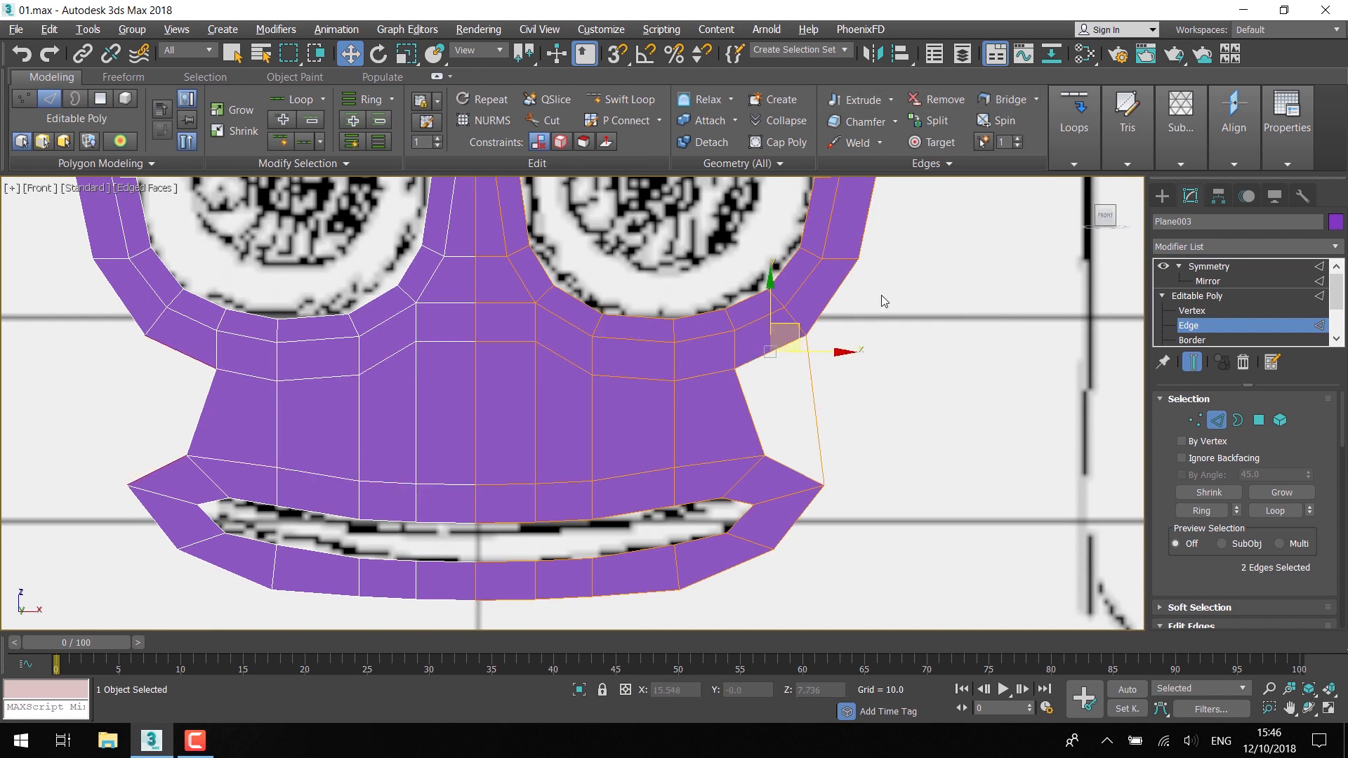
{"action": "middle_click_drag", "start_coordinate": [864, 414], "coordinate": [883, 416]}
{"action": "left_click", "coordinate": [623, 100]}
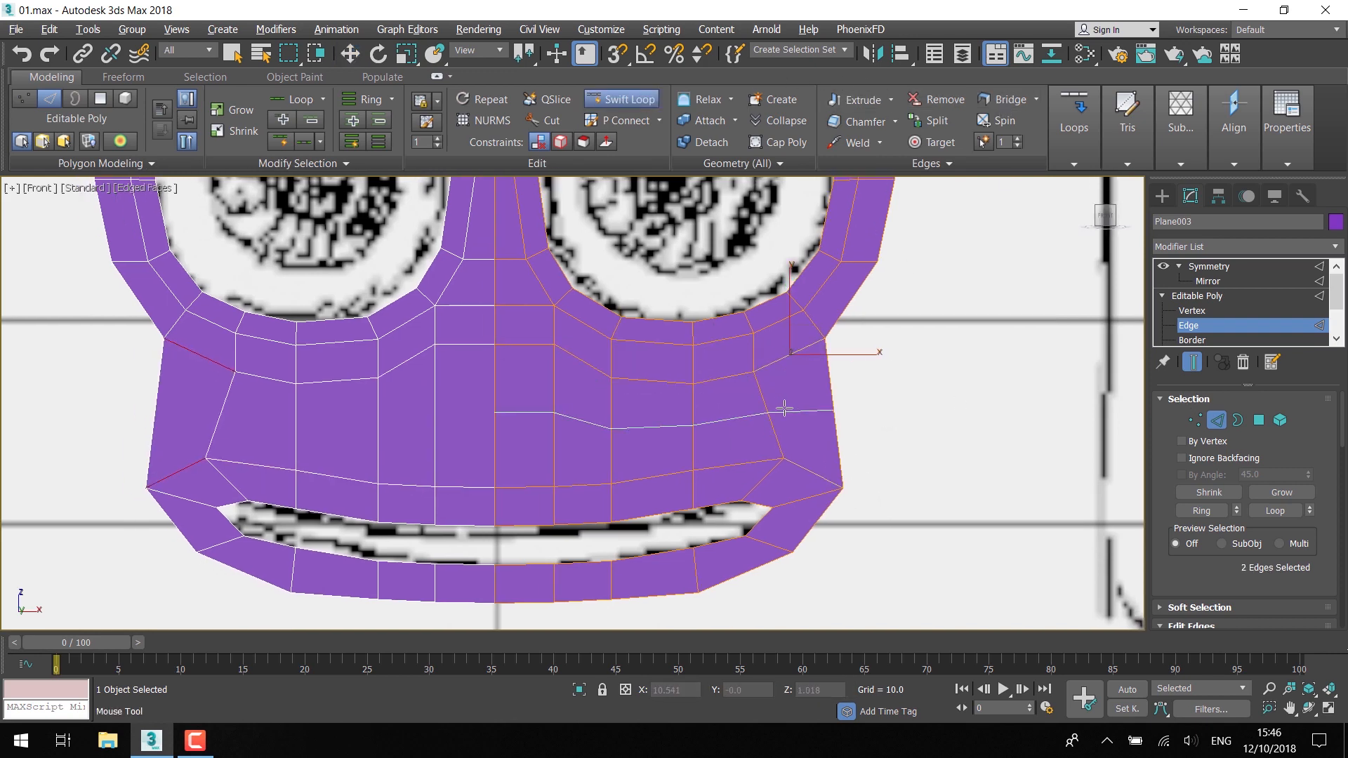
{"action": "left_click", "coordinate": [785, 410]}
{"action": "right_click", "coordinate": [1042, 367]}
- Move the new loop's outer vertex and the mouth corner's outer vertex outward to round the cheek
{"action": "left_click", "coordinate": [1195, 421]}
{"action": "left_click", "coordinate": [846, 395]}
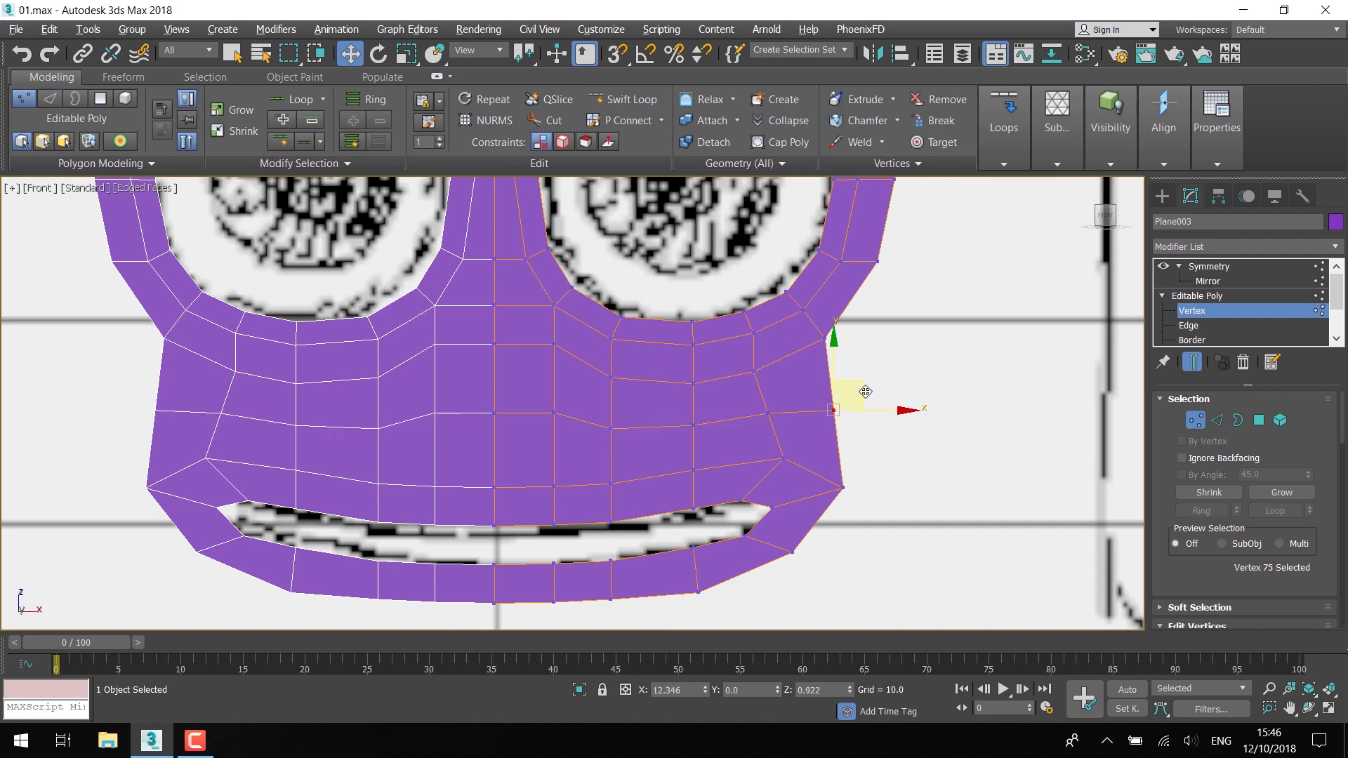
{"action": "left_click", "coordinate": [842, 487]}
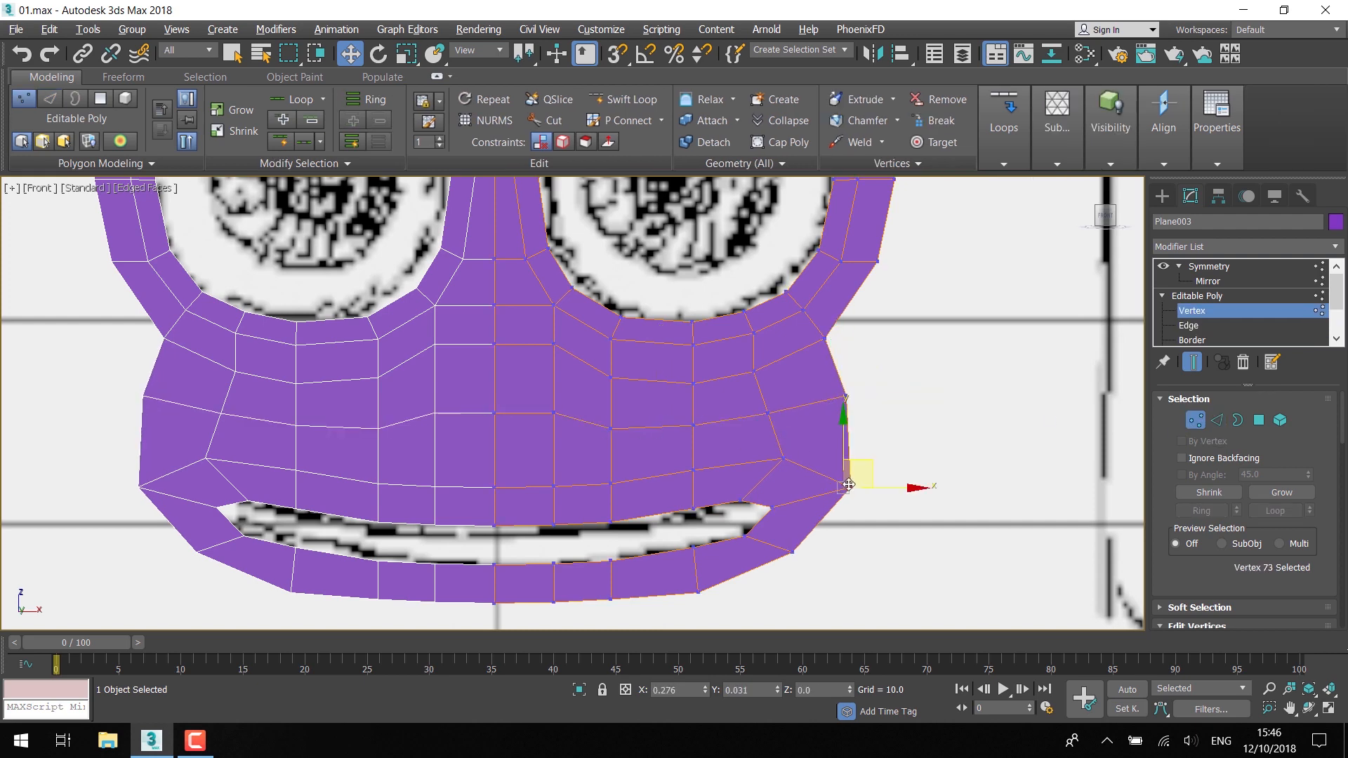
- Adjust the vertices along the lip ring's lower outline from the corner to the centre line for a smooth curve
{"action": "left_click", "coordinate": [792, 552]}
{"action": "middle_click_drag", "start_coordinate": [728, 590], "coordinate": [765, 439]}
{"action": "left_click_drag", "start_coordinate": [735, 441], "coordinate": [735, 447]}
{"action": "left_click_drag", "start_coordinate": [648, 448], "coordinate": [651, 457]}
{"action": "left_click", "coordinate": [590, 450]}
{"action": "left_click_drag", "start_coordinate": [589, 409], "coordinate": [532, 424]}
{"action": "left_click", "coordinate": [530, 451]}
- Extend the face's outer border with a scaled-out copy of its edges to add another polygon ring around it
{"action": "middle_click_drag", "start_coordinate": [700, 385], "coordinate": [628, 553]}
{"action": "scroll", "coordinate": [686, 429], "scroll_direction": "down", "scroll_amount": 2}
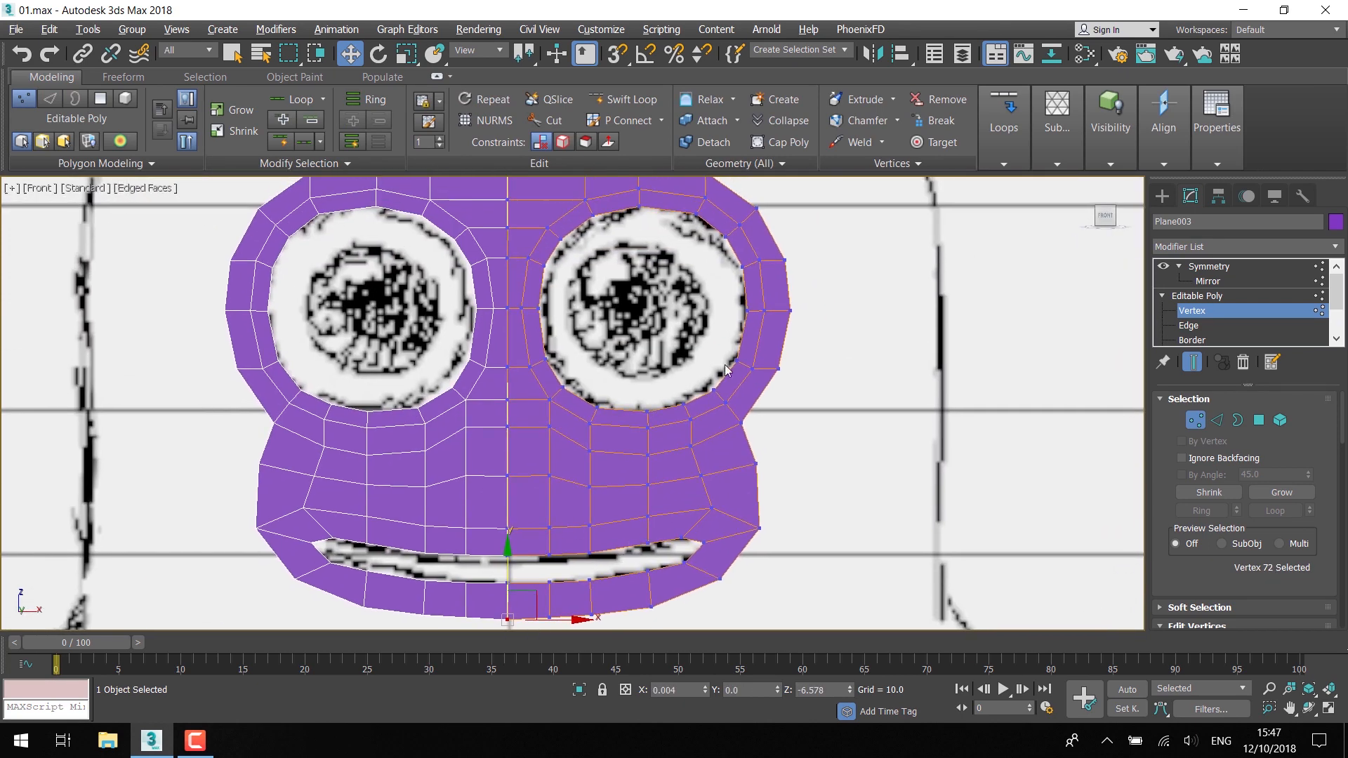
{"action": "scroll", "coordinate": [727, 366], "scroll_direction": "down", "scroll_amount": 2}
{"action": "middle_click_drag", "start_coordinate": [725, 363], "coordinate": [696, 362]}
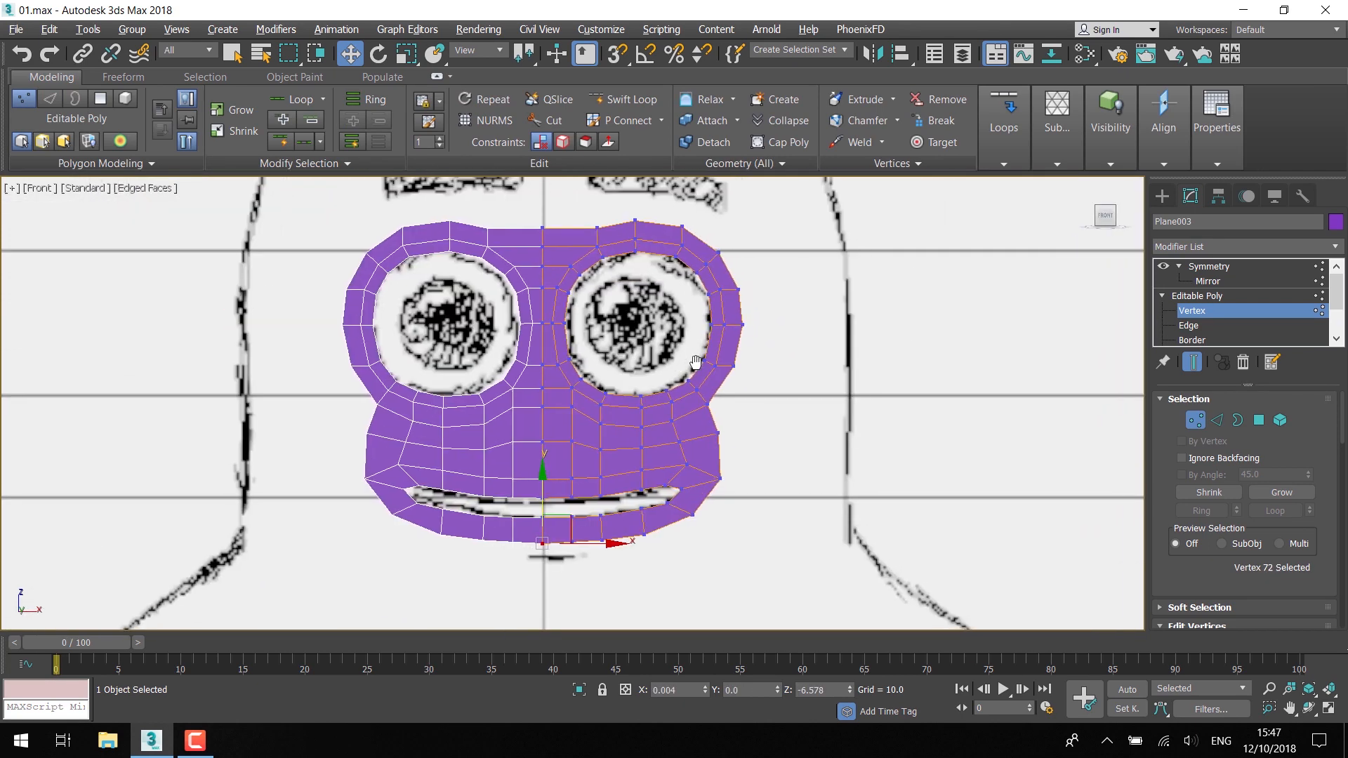
{"action": "left_click", "coordinate": [1238, 421]}
{"action": "left_click", "coordinate": [708, 287]}
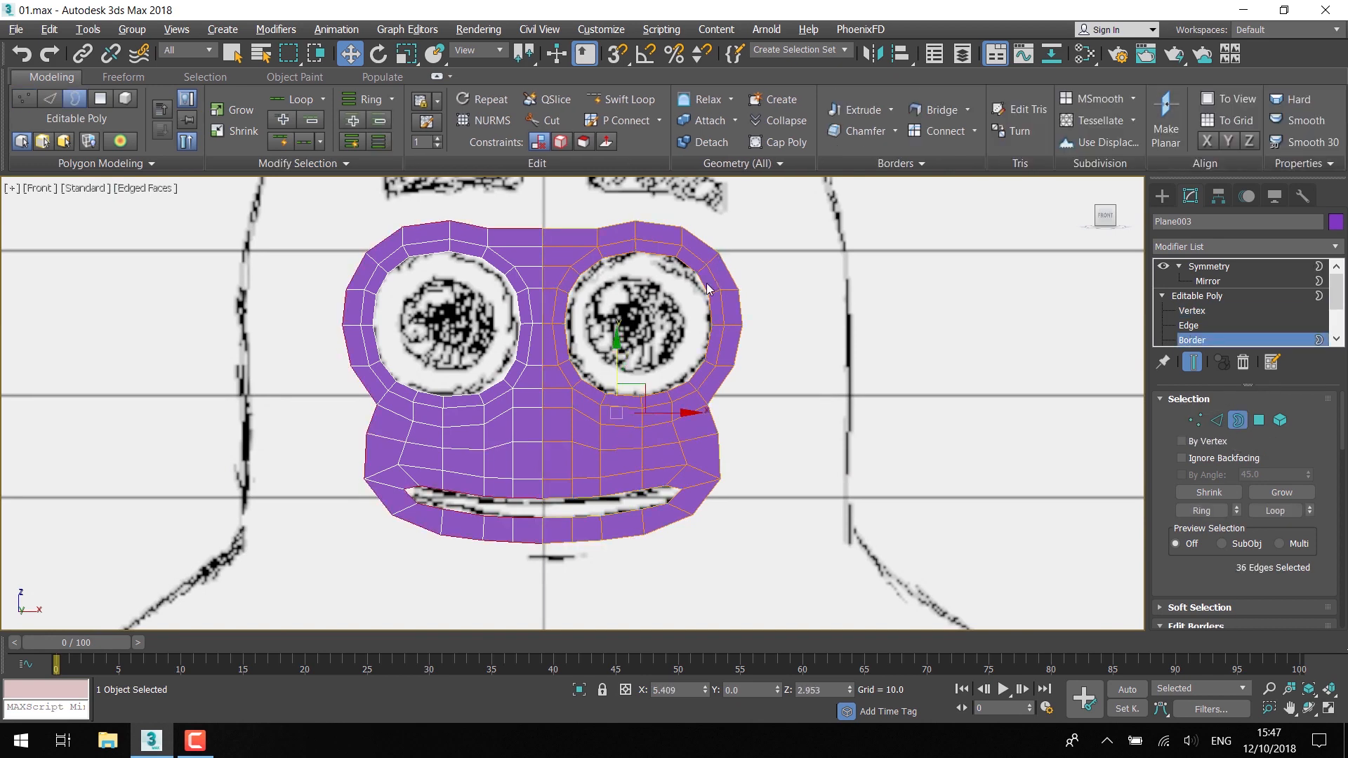
{"action": "left_click", "coordinate": [1218, 420]}
{"action": "key", "text": "r"}
{"action": "left_click_drag", "start_coordinate": [674, 377], "coordinate": [740, 383]}
{"action": "key", "text": "w"}
- Align the outer ring's centre vertex with the mirror line and move the side vertices to smooth the cheek and jaw outline
{"action": "left_click", "coordinate": [1219, 313]}
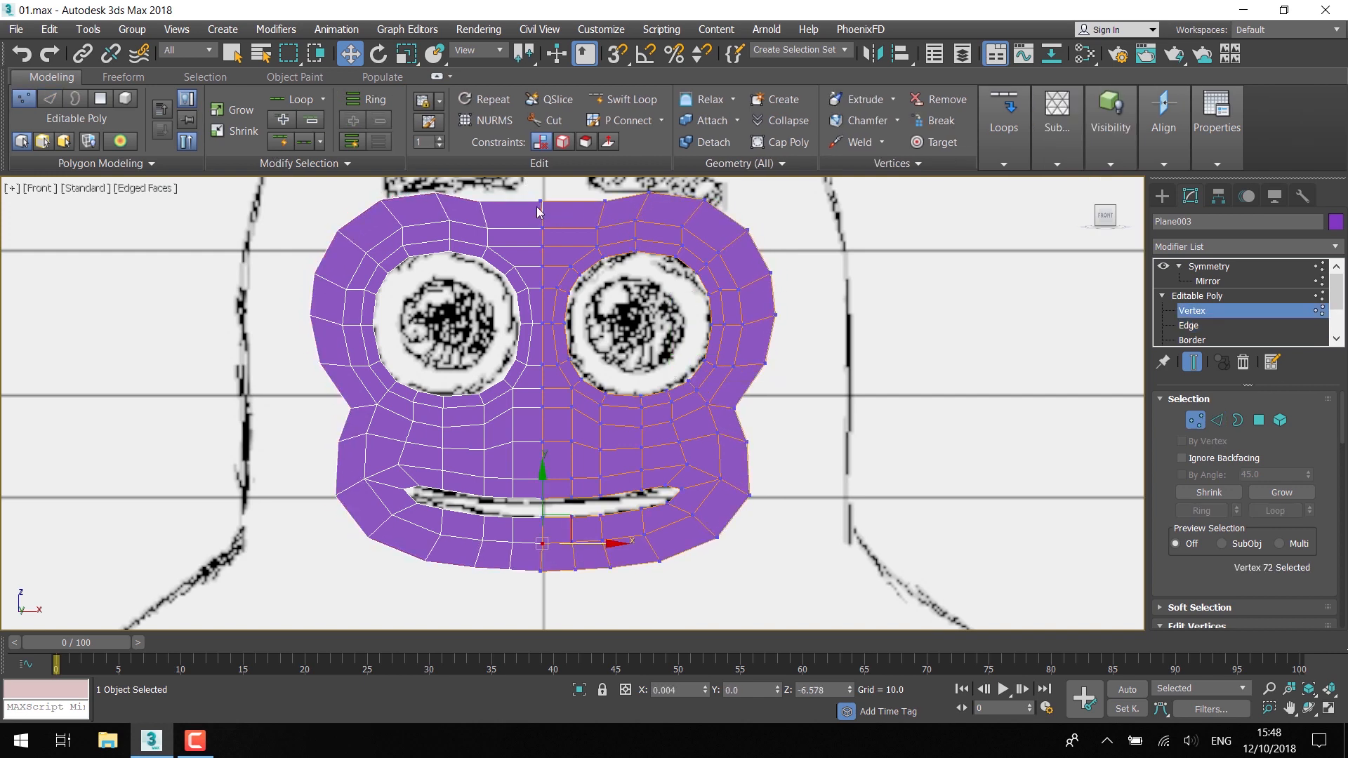
{"action": "left_click", "coordinate": [542, 571]}
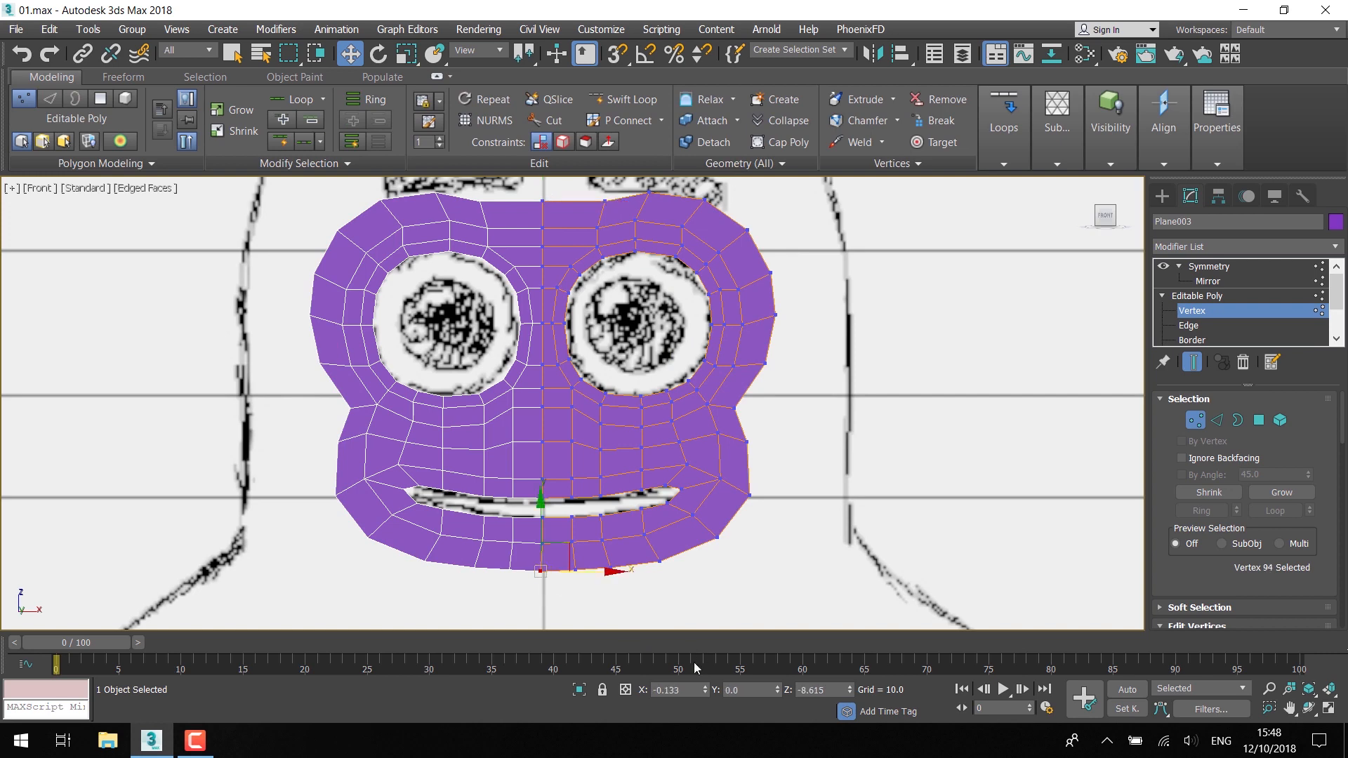
{"action": "left_click", "coordinate": [747, 442]}
{"action": "left_click_drag", "start_coordinate": [773, 415], "coordinate": [779, 385]}
{"action": "left_click", "coordinate": [735, 408]}
{"action": "left_click", "coordinate": [749, 496]}
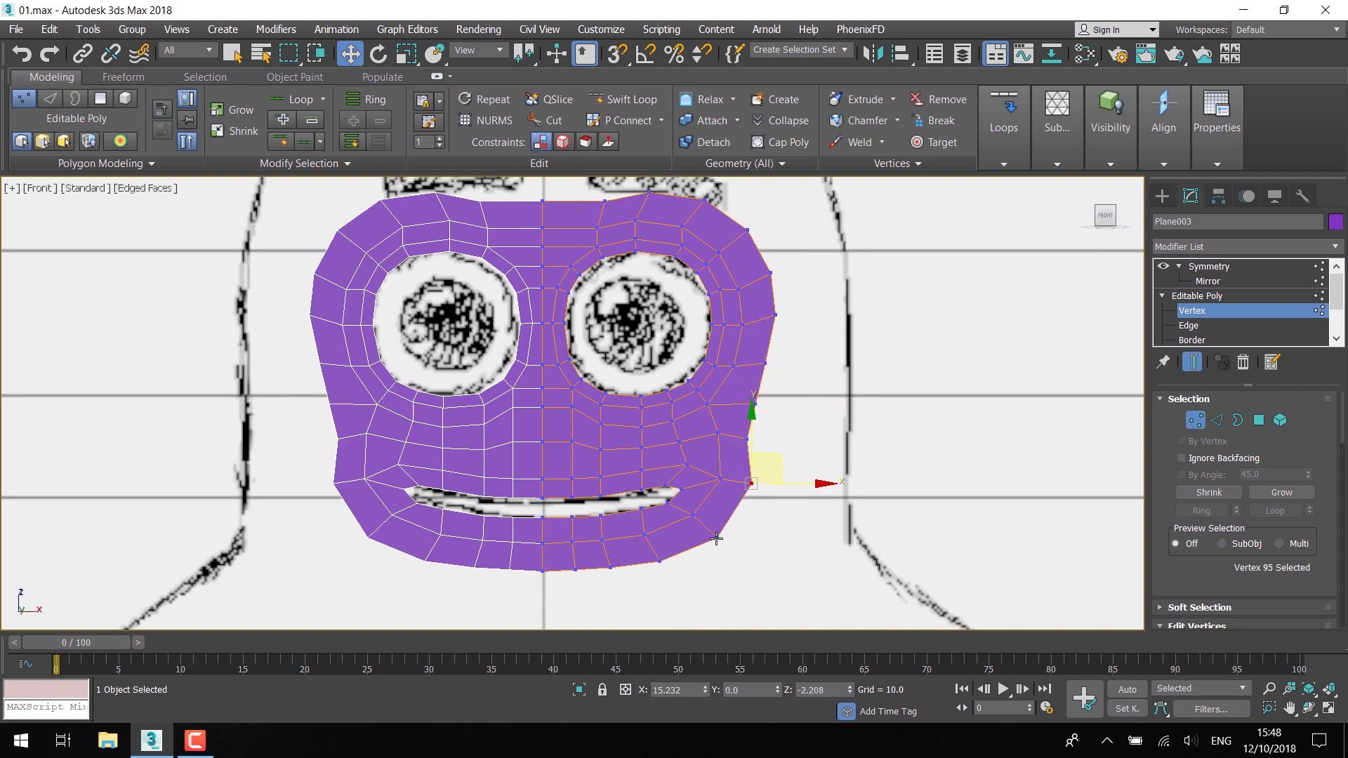
{"action": "left_click_drag", "start_coordinate": [776, 472], "coordinate": [775, 469]}
{"action": "left_click", "coordinate": [747, 439]}
{"action": "left_click_drag", "start_coordinate": [771, 420], "coordinate": [732, 423]}
{"action": "left_click", "coordinate": [718, 433]}
{"action": "left_click_drag", "start_coordinate": [779, 318], "coordinate": [780, 328]}
- Reposition the vertices of the outer rings above the eye to even out the brow polygons
{"action": "middle_click_drag", "start_coordinate": [732, 257], "coordinate": [739, 310]}
{"action": "left_click", "coordinate": [690, 280]}
{"action": "left_click_drag", "start_coordinate": [720, 257], "coordinate": [727, 261]}
{"action": "left_click_drag", "start_coordinate": [644, 274], "coordinate": [600, 281]}
{"action": "left_click", "coordinate": [601, 281]}
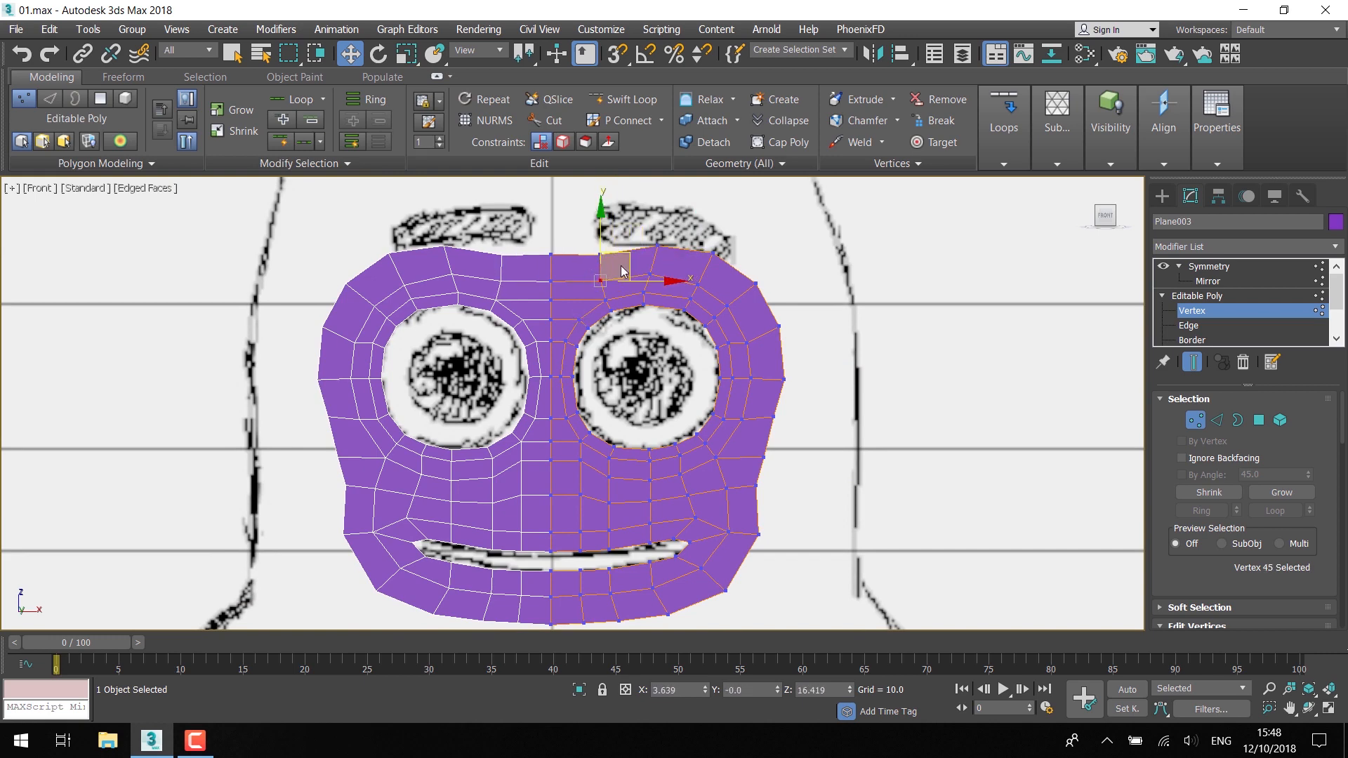
{"action": "left_click_drag", "start_coordinate": [616, 252], "coordinate": [665, 254]}
{"action": "left_click", "coordinate": [601, 253]}
{"action": "left_click", "coordinate": [650, 275]}
{"action": "left_click", "coordinate": [592, 282]}
- Fine-tune the vertices between the brows and along the face's upper outline so the edges above the eye flow evenly
{"action": "scroll", "coordinate": [618, 270], "scroll_direction": "up", "scroll_amount": 2}
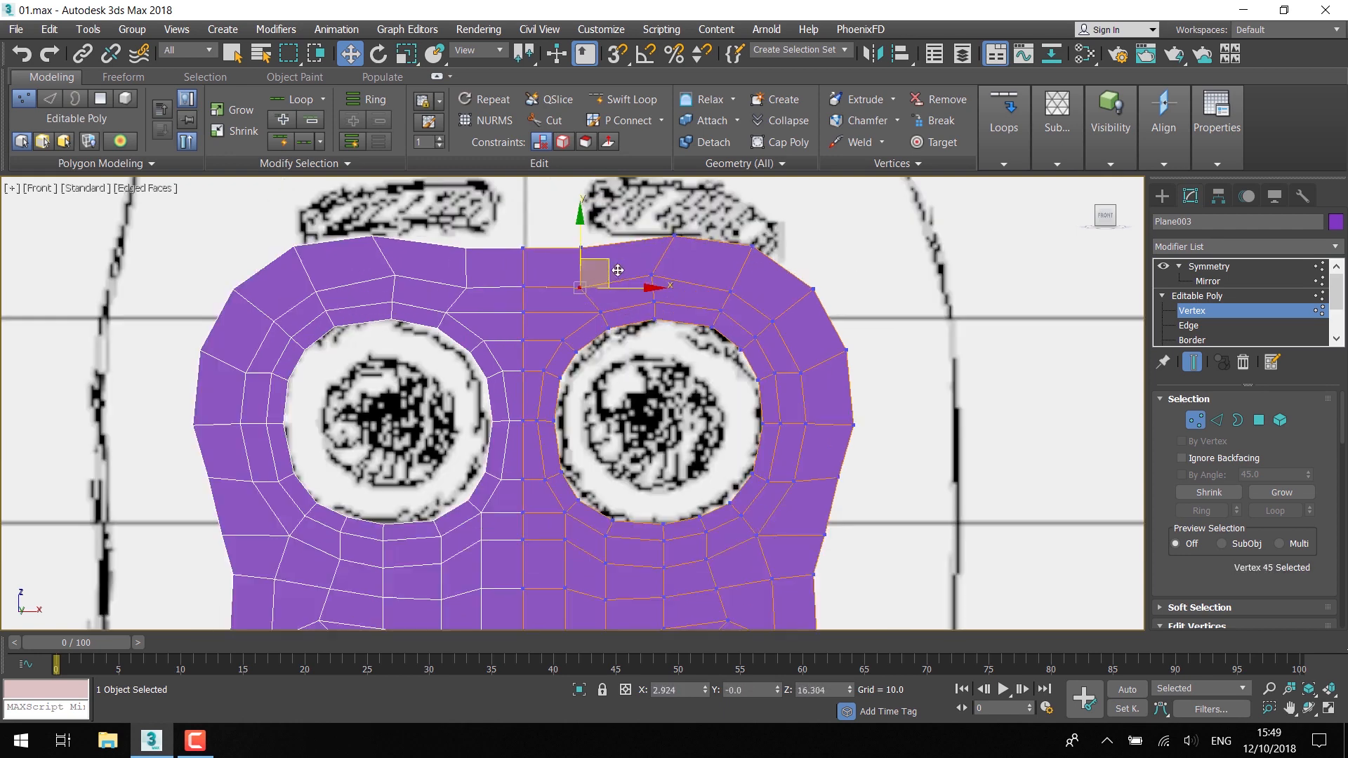
{"action": "middle_click_drag", "start_coordinate": [618, 270], "coordinate": [563, 335]}
{"action": "left_click_drag", "start_coordinate": [553, 330], "coordinate": [560, 325]}
{"action": "left_click", "coordinate": [620, 299]}
{"action": "left_click_drag", "start_coordinate": [640, 284], "coordinate": [616, 285]}
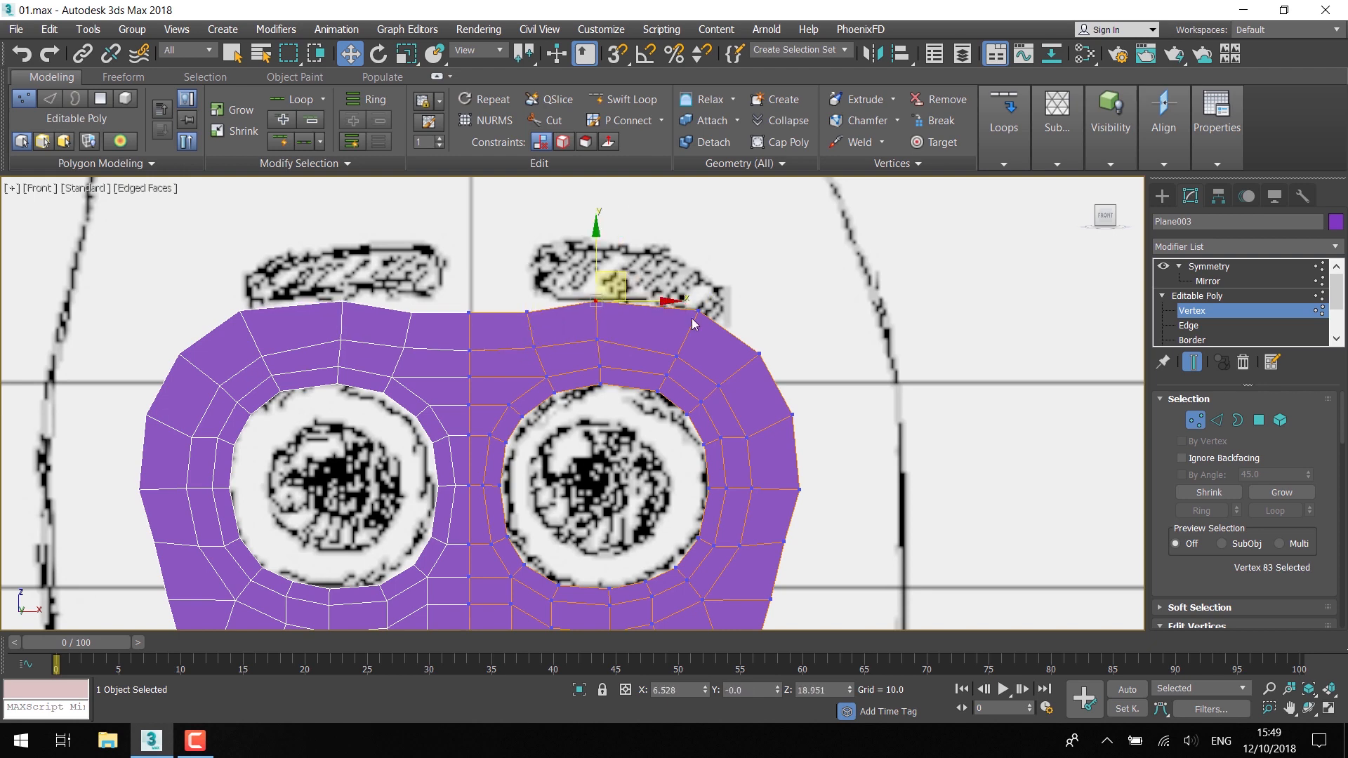
{"action": "middle_click_drag", "start_coordinate": [776, 398], "coordinate": [733, 312]}
{"action": "left_click_drag", "start_coordinate": [578, 193], "coordinate": [579, 197]}
{"action": "mouse_move", "coordinate": [748, 454]}
{"action": "middle_mouse_down"}
{"action": "mouse_move", "coordinate": [746, 442]}
{"action": "mouse_move", "coordinate": [743, 478]}
{"action": "middle_mouse_up"}
{"action": "left_click_drag", "start_coordinate": [648, 249], "coordinate": [644, 247]}
{"action": "left_click", "coordinate": [710, 292]}
- Move the outer vertices beside and below the mouth to round the jaw and chin and space them evenly
{"action": "middle_click_drag", "start_coordinate": [637, 378], "coordinate": [636, 233]}
{"action": "left_click_drag", "start_coordinate": [709, 431], "coordinate": [724, 393]}
{"action": "left_click_drag", "start_coordinate": [713, 502], "coordinate": [715, 507]}
{"action": "scroll", "coordinate": [742, 415], "scroll_direction": "down", "scroll_amount": 2}
{"action": "left_click", "coordinate": [583, 563]}
{"action": "scroll", "coordinate": [573, 577], "scroll_direction": "up", "scroll_amount": 4}
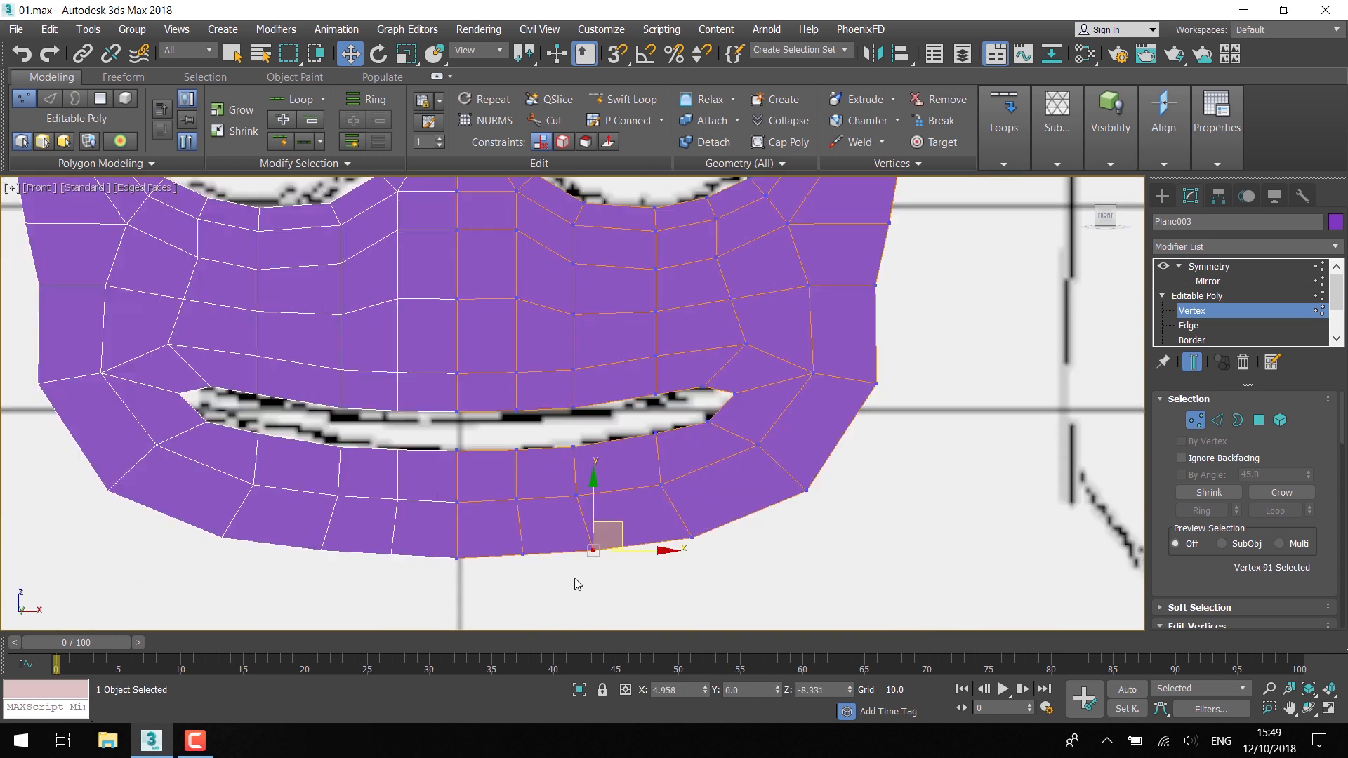
{"action": "left_click_drag", "start_coordinate": [621, 531], "coordinate": [541, 548]}
{"action": "left_click", "coordinate": [523, 554]}
{"action": "scroll", "coordinate": [968, 354], "scroll_direction": "down", "scroll_amount": 2}
{"action": "middle_click_drag", "start_coordinate": [969, 354], "coordinate": [887, 400]}
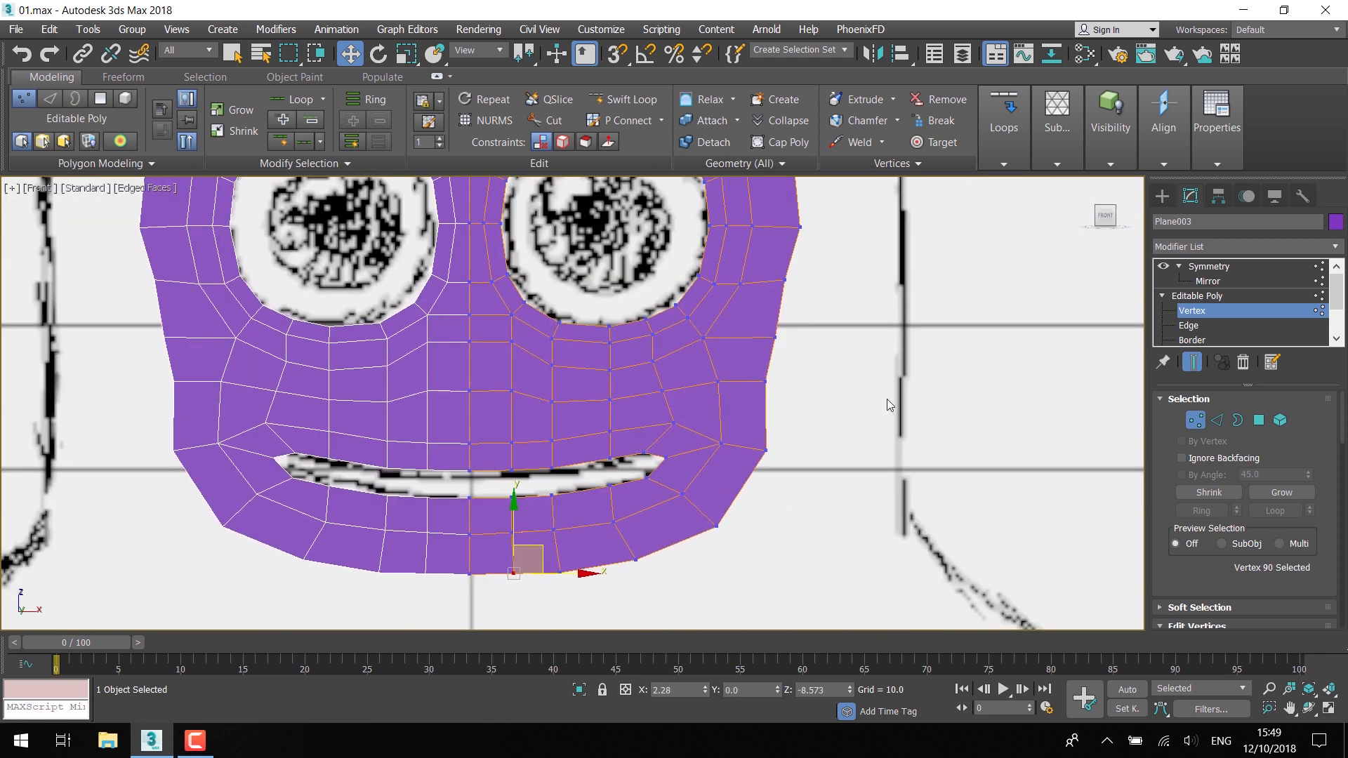
- Nudge the outer vertices beside the mouth, cheek and eye to straighten the side of the face
{"action": "left_click_drag", "start_coordinate": [769, 451], "coordinate": [766, 451]}
{"action": "middle_click_drag", "start_coordinate": [769, 449], "coordinate": [745, 531]}
{"action": "left_click", "coordinate": [743, 463]}
{"action": "left_click_drag", "start_coordinate": [770, 441], "coordinate": [773, 442]}
{"action": "left_click_drag", "start_coordinate": [777, 309], "coordinate": [774, 309]}
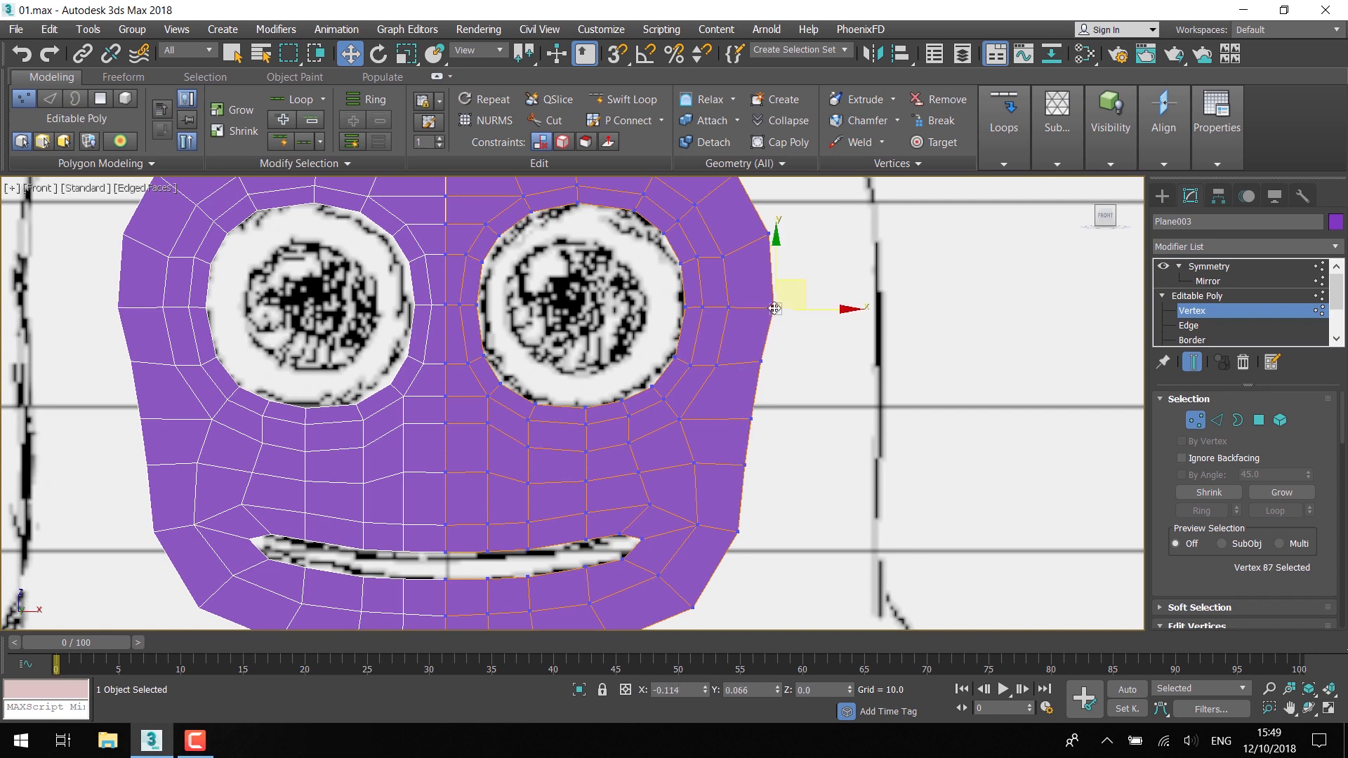
- Draw a circle spline from the eye's centre so that it surrounds the eye opening beside the centre line
{"action": "scroll", "coordinate": [782, 325], "scroll_direction": "down", "scroll_amount": 4}
{"action": "key", "text": "alt+w"}
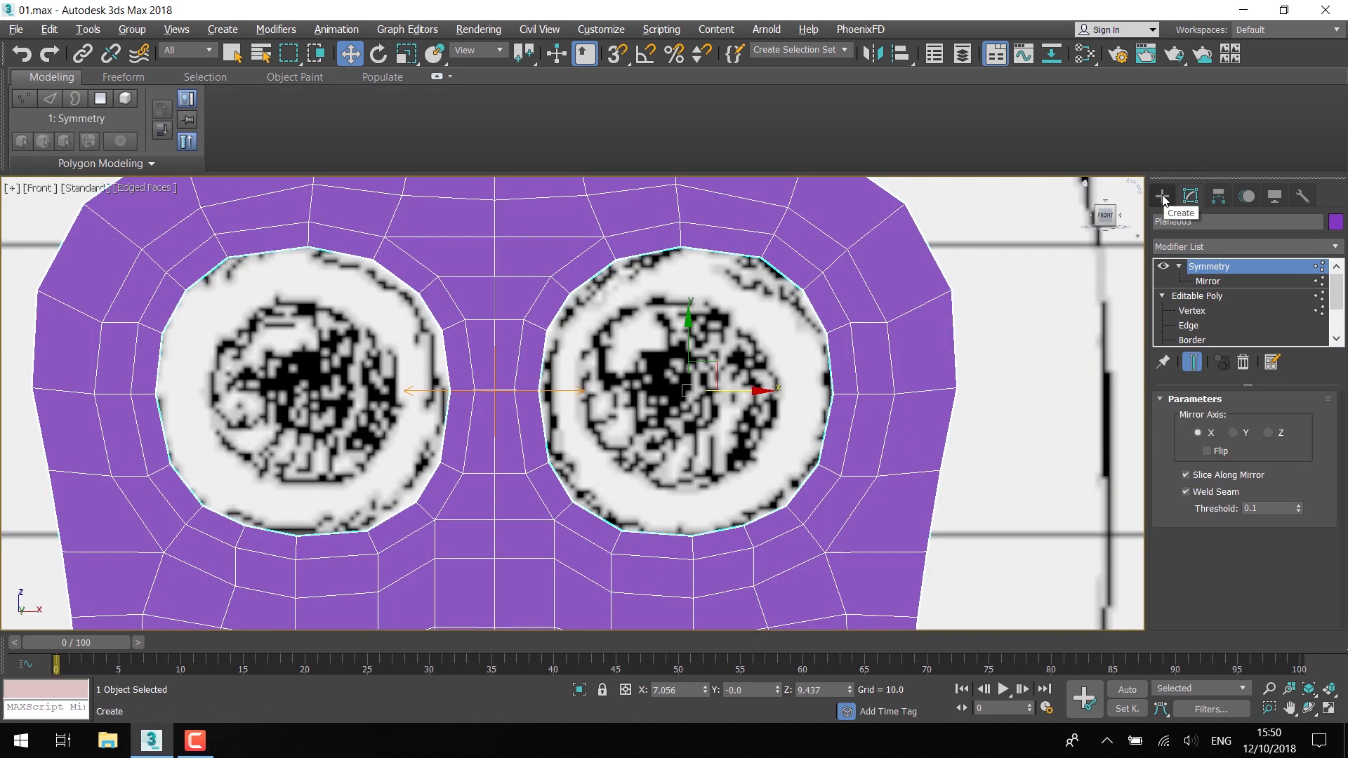
{"action": "scroll", "coordinate": [902, 429], "scroll_direction": "down", "scroll_amount": 3}
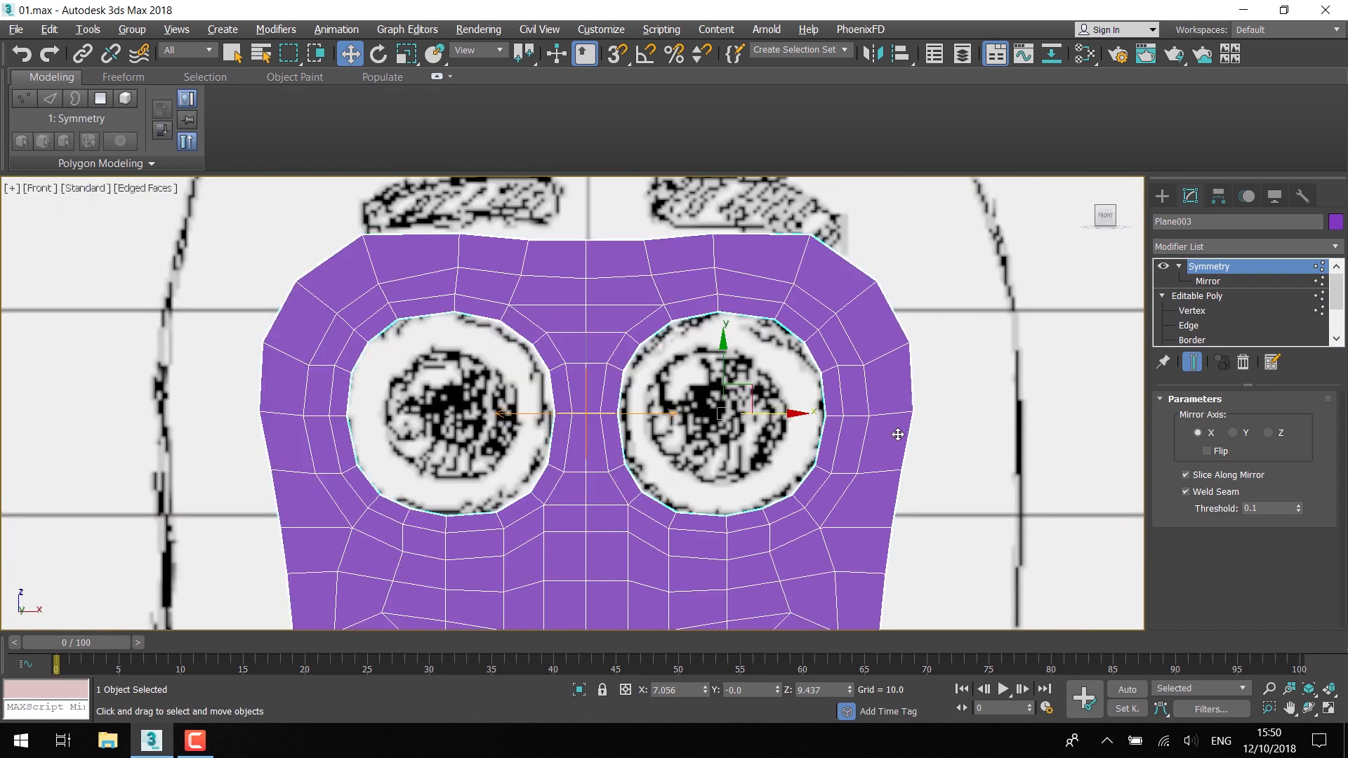
{"action": "left_click", "coordinate": [1159, 197]}
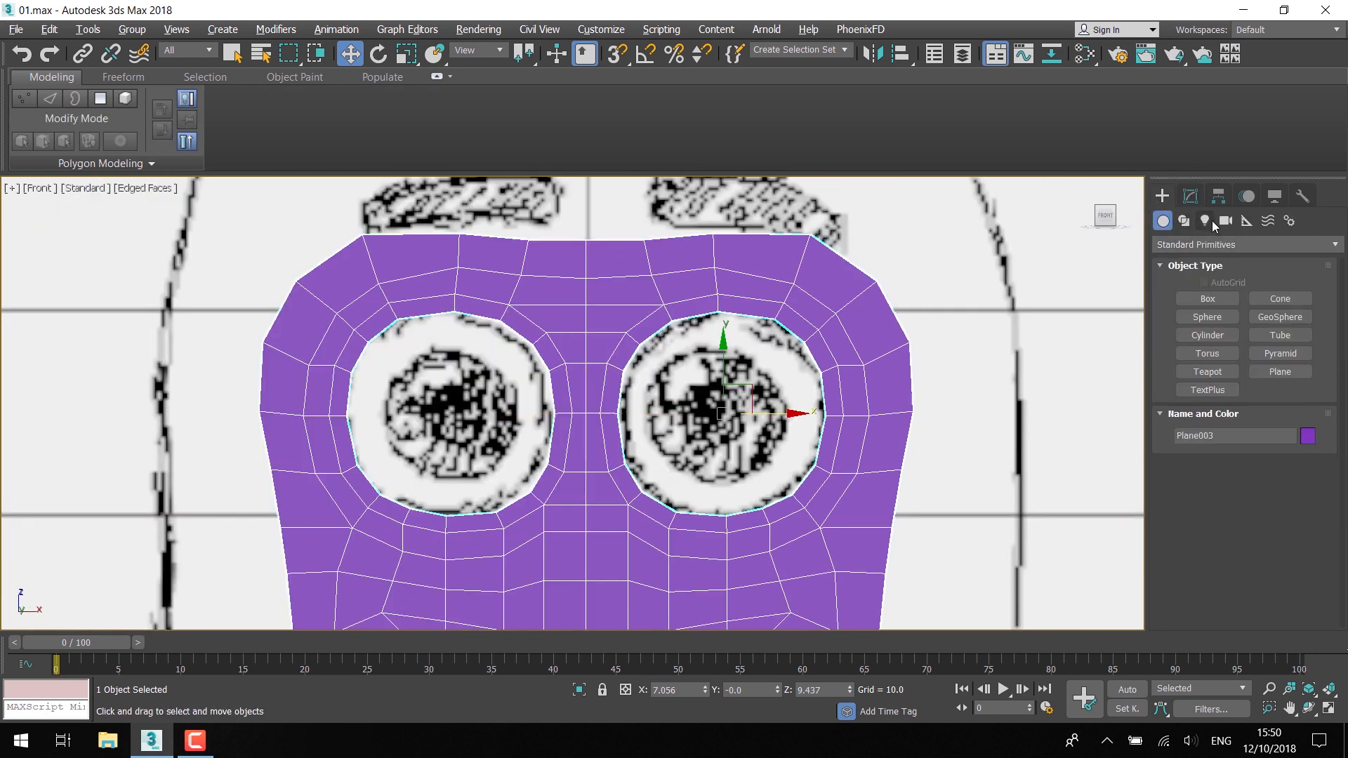
{"action": "left_click", "coordinate": [1184, 221]}
{"action": "left_click", "coordinate": [1208, 330]}
{"action": "left_click_drag", "start_coordinate": [727, 413], "coordinate": [765, 513]}
{"action": "key", "text": "w"}
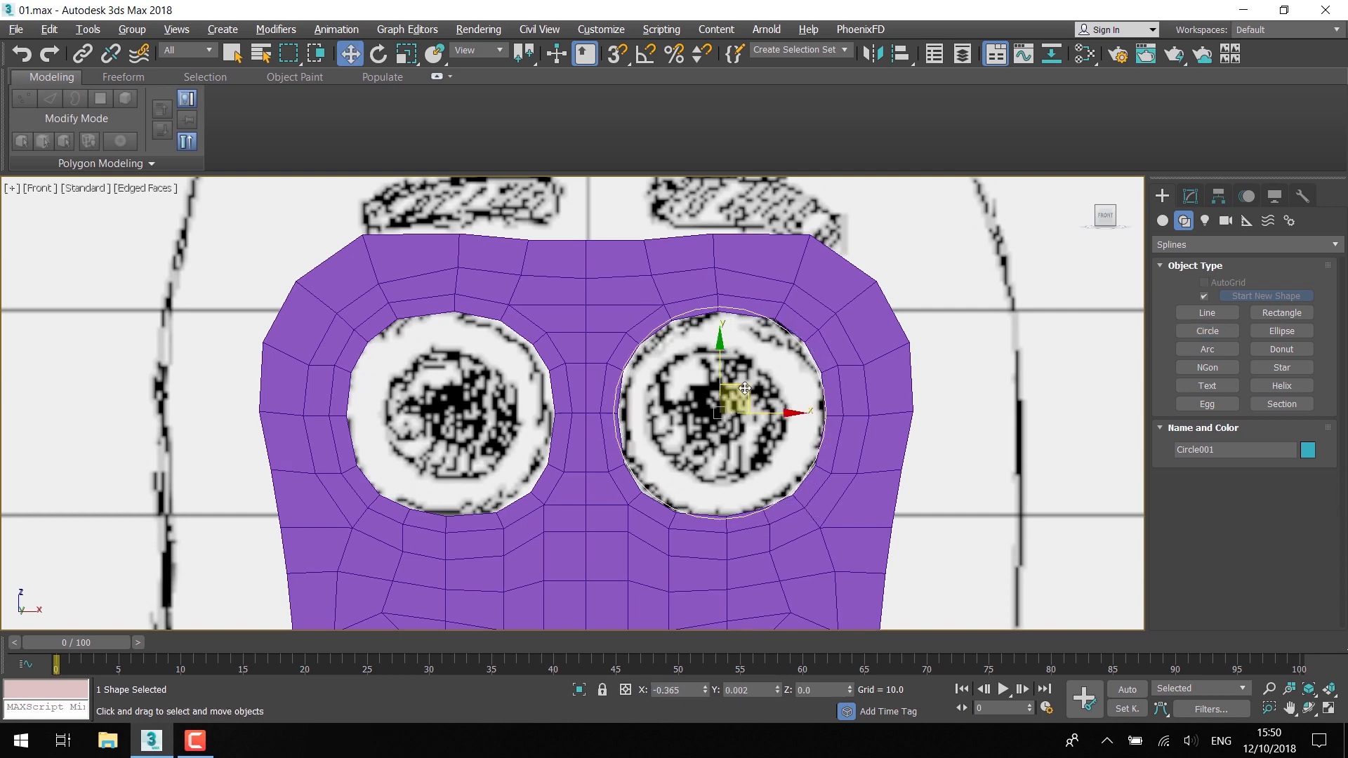
- Open the face mesh's Editable Poly level and display the front view in wireframe around the eye's guide circle
{"action": "scroll", "coordinate": [731, 433], "scroll_direction": "up", "scroll_amount": 2}
{"action": "left_click", "coordinate": [839, 267]}
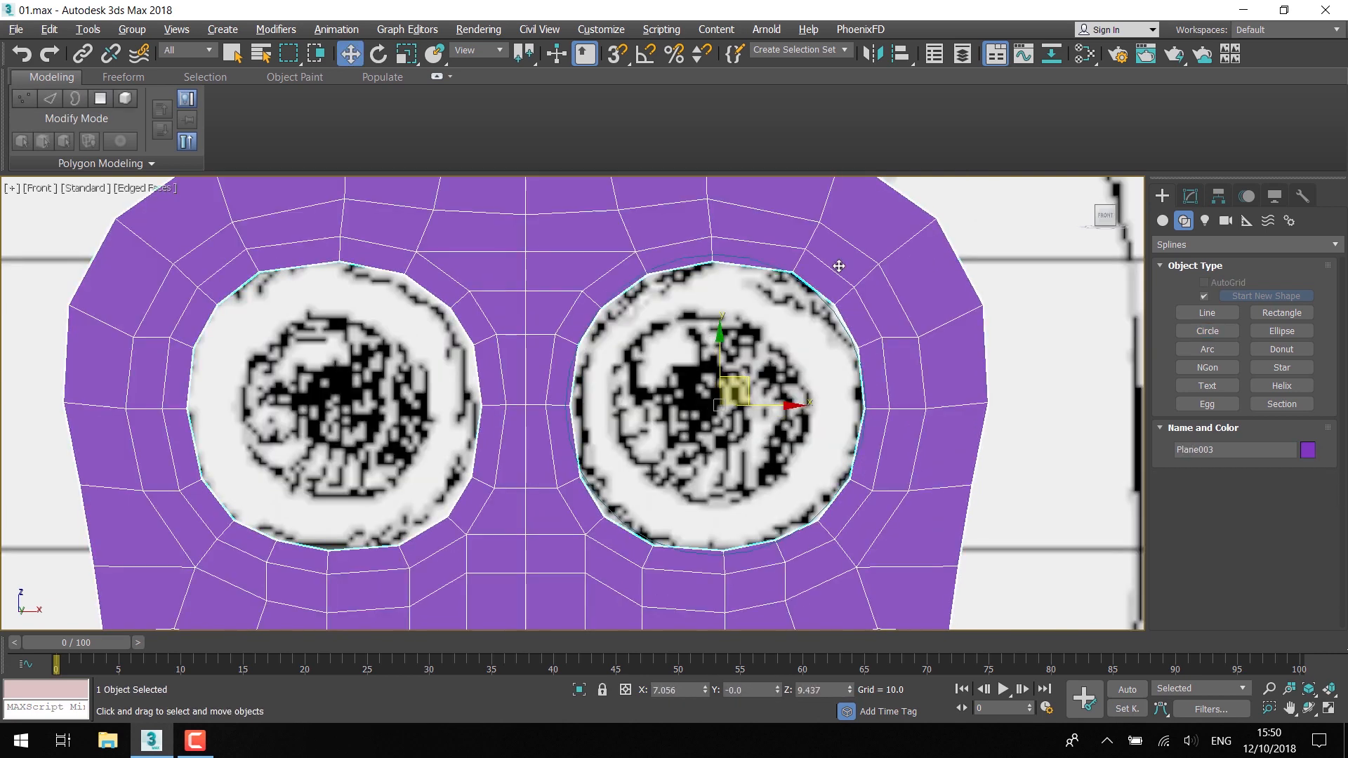
{"action": "left_click", "coordinate": [1190, 196]}
{"action": "left_click", "coordinate": [1197, 295]}
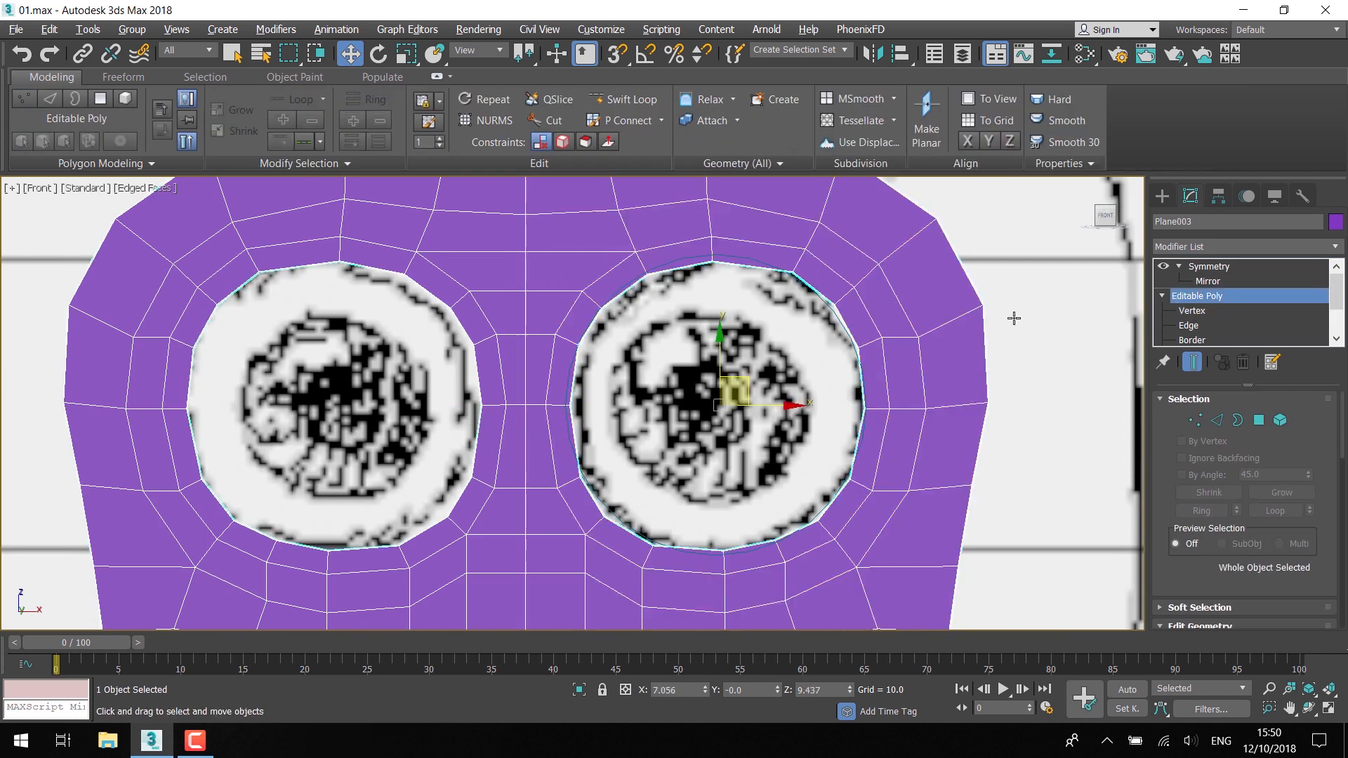
{"action": "key", "text": "F3"}
{"action": "left_click", "coordinate": [848, 333]}
{"action": "scroll", "coordinate": [785, 337], "scroll_direction": "up", "scroll_amount": 2}
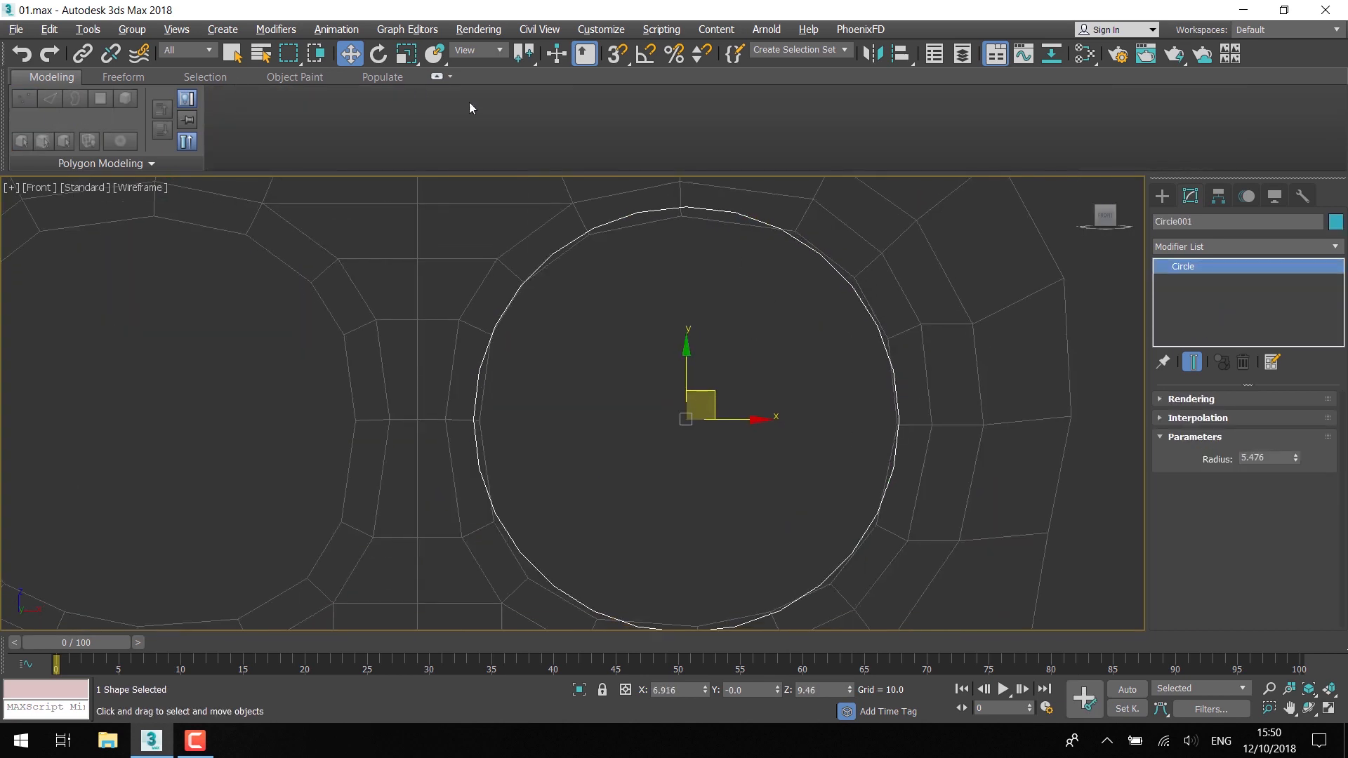
- Move the top vertex and the upper outer vertex of the eye opening onto the guide circle
{"action": "middle_click_drag", "start_coordinate": [956, 322], "coordinate": [930, 313]}
{"action": "left_click", "coordinate": [933, 313]}
{"action": "left_click", "coordinate": [1190, 309]}
{"action": "left_click", "coordinate": [652, 206]}
{"action": "left_click_drag", "start_coordinate": [679, 182], "coordinate": [680, 172]}
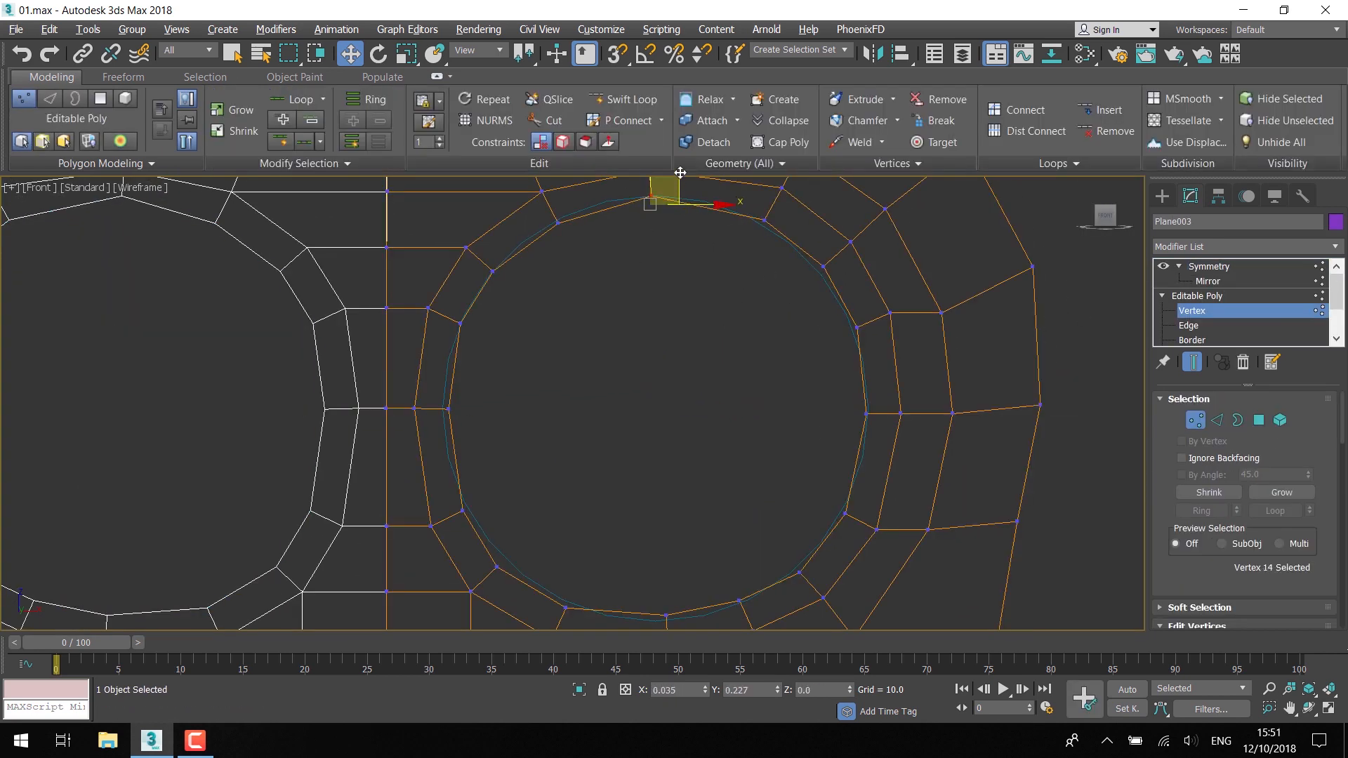
{"action": "left_click", "coordinate": [764, 220]}
{"action": "left_click_drag", "start_coordinate": [793, 200], "coordinate": [790, 203]}
- Adjust the vertices along the outer side of the eye opening and its surrounding loop to follow the circle evenly
{"action": "left_click", "coordinate": [823, 267]}
{"action": "left_click_drag", "start_coordinate": [851, 247], "coordinate": [846, 252]}
{"action": "left_click", "coordinate": [856, 327]}
{"action": "left_click_drag", "start_coordinate": [880, 309], "coordinate": [915, 307]}
{"action": "left_click", "coordinate": [890, 313]}
{"action": "left_click", "coordinate": [878, 531]}
{"action": "left_click_drag", "start_coordinate": [897, 513], "coordinate": [902, 506]}
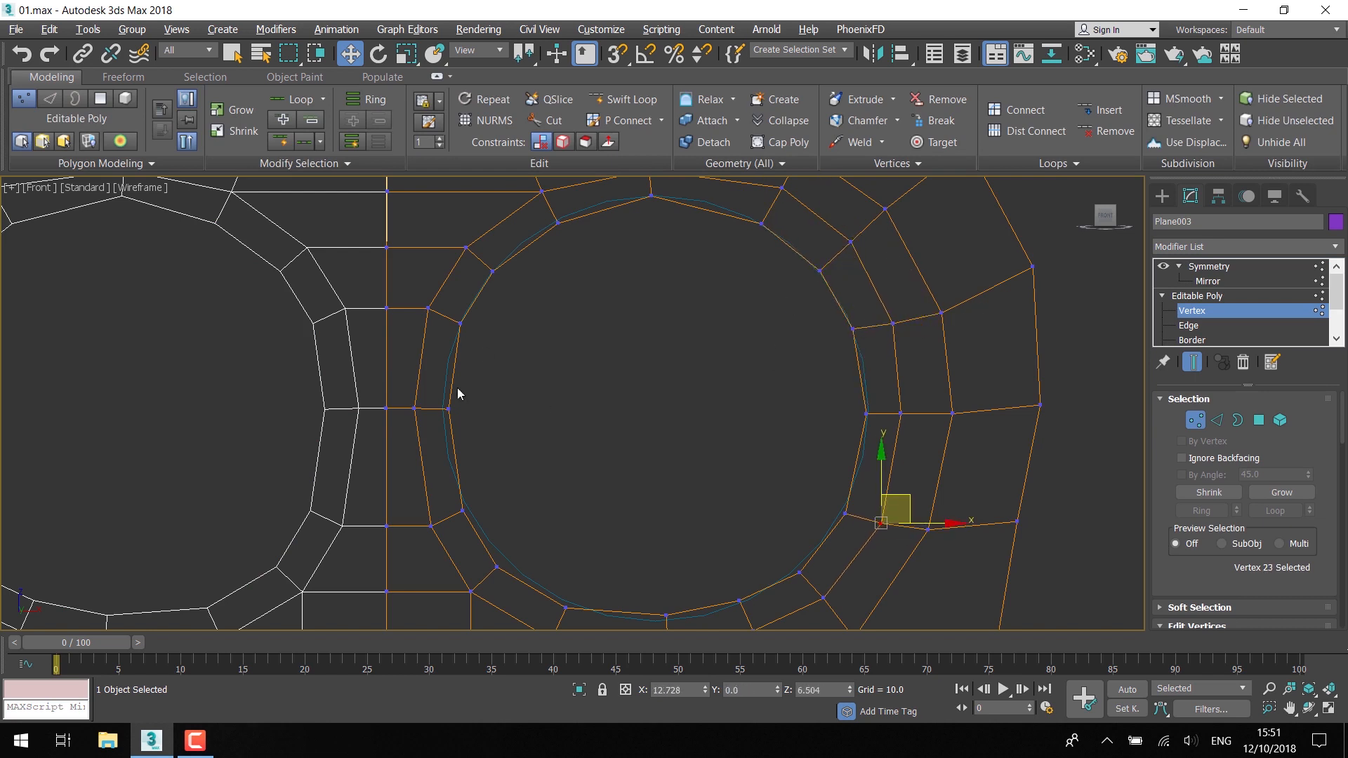
- Shift the eye opening's inner-side vertices toward the centre line and align its lower inner corner vertex with the circle
{"action": "left_click", "coordinate": [448, 409]}
{"action": "left_click", "coordinate": [415, 408], "text": "ctrl"}
{"action": "left_click_drag", "start_coordinate": [476, 411], "coordinate": [473, 412]}
{"action": "left_click", "coordinate": [497, 567]}
{"action": "left_click_drag", "start_coordinate": [518, 549], "coordinate": [525, 540]}
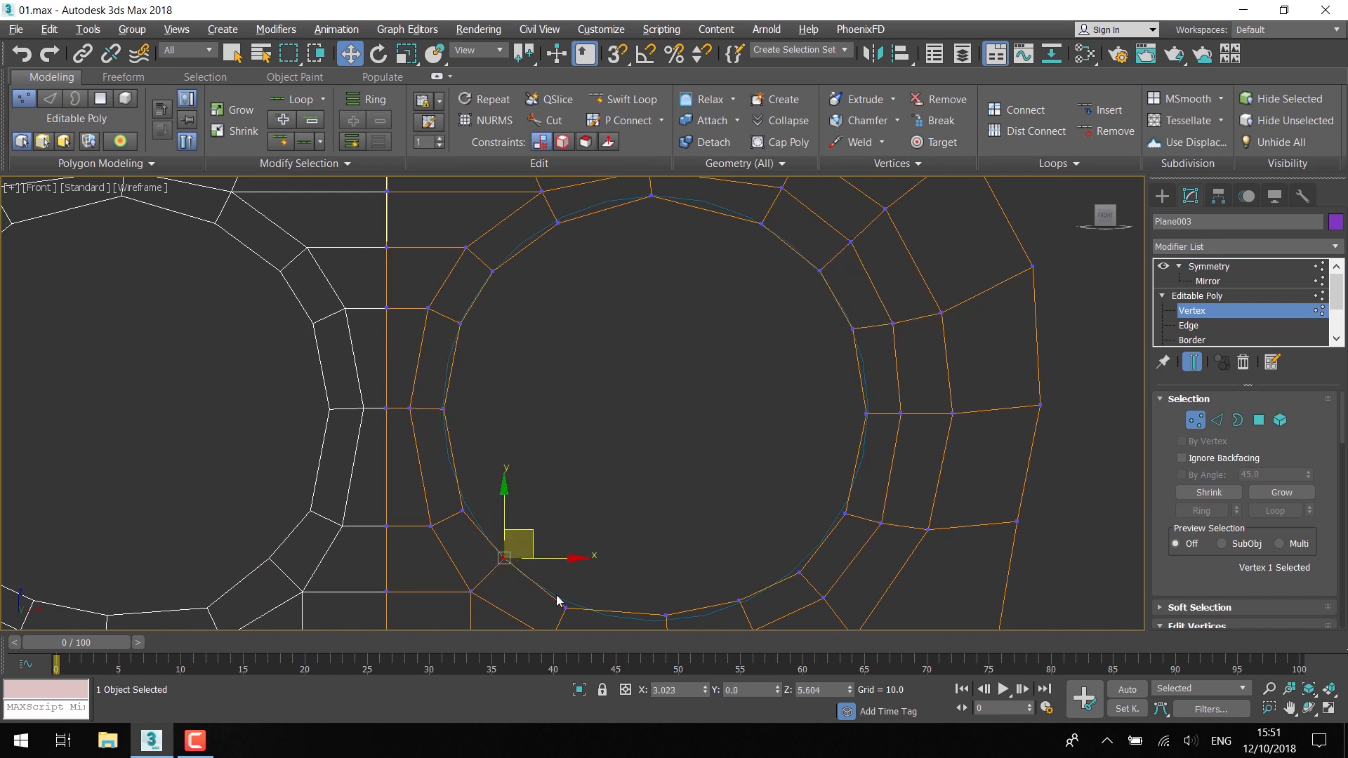
- Align the remaining vertices along the eye opening's lower edge and lower sides with the guide circle
{"action": "left_click", "coordinate": [566, 608]}
{"action": "middle_click_drag", "start_coordinate": [638, 404], "coordinate": [669, 260]}
{"action": "left_click_drag", "start_coordinate": [620, 436], "coordinate": [620, 431]}
{"action": "left_click_drag", "start_coordinate": [679, 459], "coordinate": [716, 461]}
{"action": "left_click_drag", "start_coordinate": [785, 487], "coordinate": [830, 429]}
{"action": "left_click_drag", "start_coordinate": [874, 367], "coordinate": [873, 365]}
{"action": "left_click_drag", "start_coordinate": [883, 296], "coordinate": [996, 254]}
{"action": "left_click_drag", "start_coordinate": [967, 273], "coordinate": [969, 274]}
{"action": "middle_click_drag", "start_coordinate": [961, 313], "coordinate": [950, 388]}
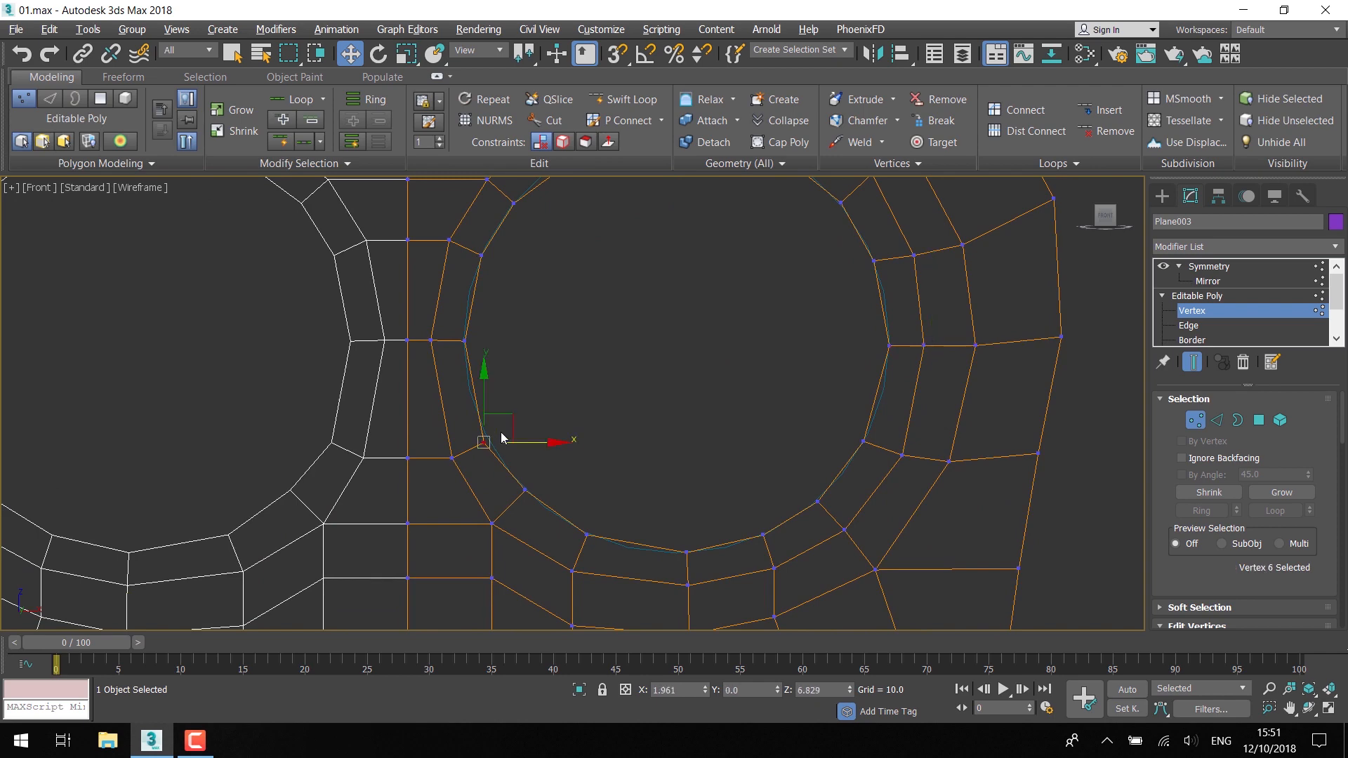
- Return the mesh to its Symmetry level, toggle its see-through display, and show the deselected face shaded in the perspective view
{"action": "scroll", "coordinate": [656, 529], "scroll_direction": "down", "scroll_amount": 4}
{"action": "left_click", "coordinate": [1208, 266]}
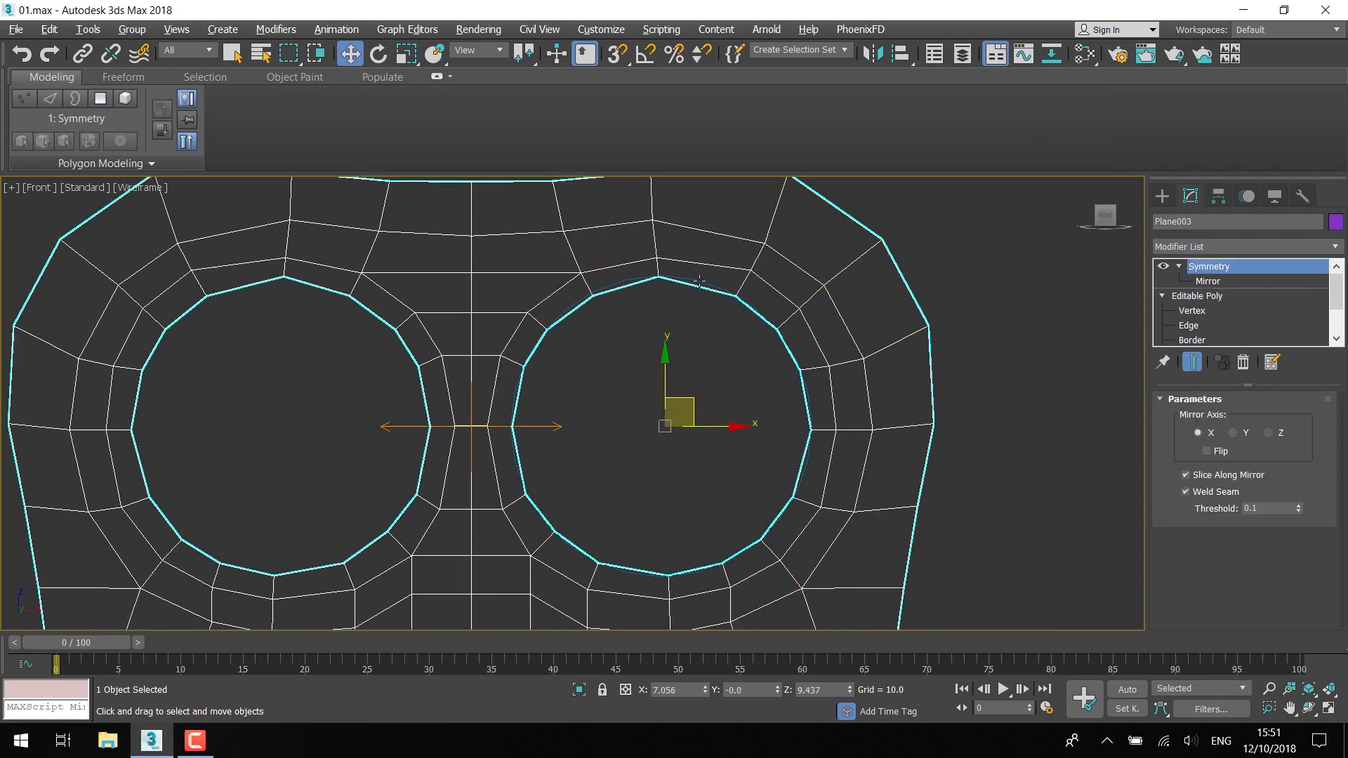
{"action": "left_click", "coordinate": [969, 548]}
{"action": "key", "text": "p"}
{"action": "left_click", "coordinate": [539, 365]}
{"action": "key", "text": "alt+x"}
{"action": "scroll", "coordinate": [653, 421], "scroll_direction": "down", "scroll_amount": 4}
{"action": "left_click", "coordinate": [983, 393]}
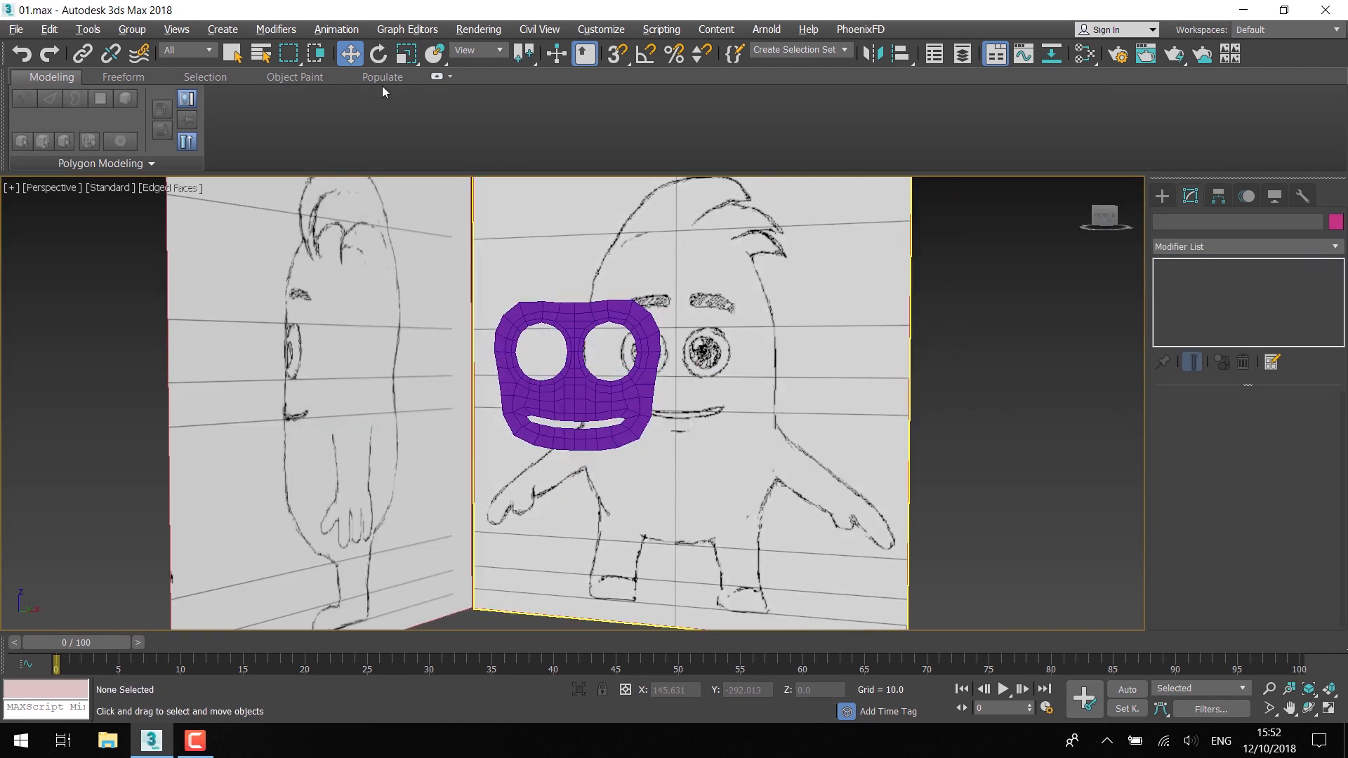